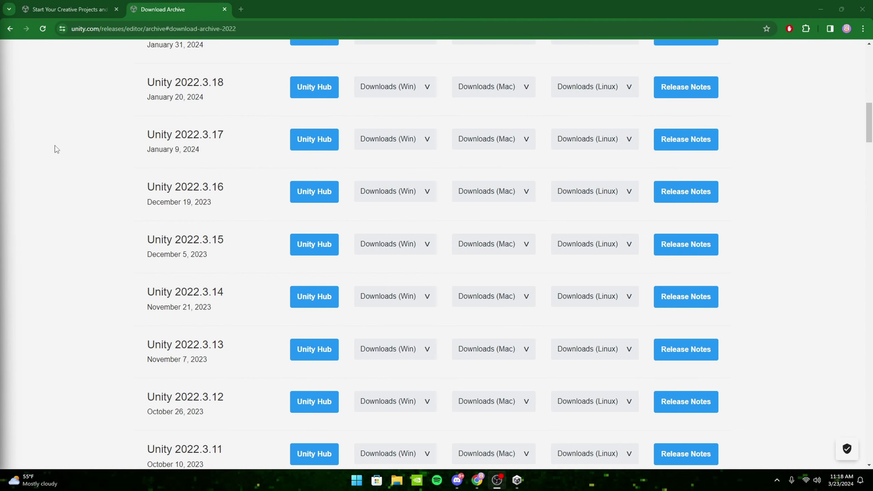
Open the Unity download page and start the Windows download of the UnityHubSetup installer
click(42, 4)
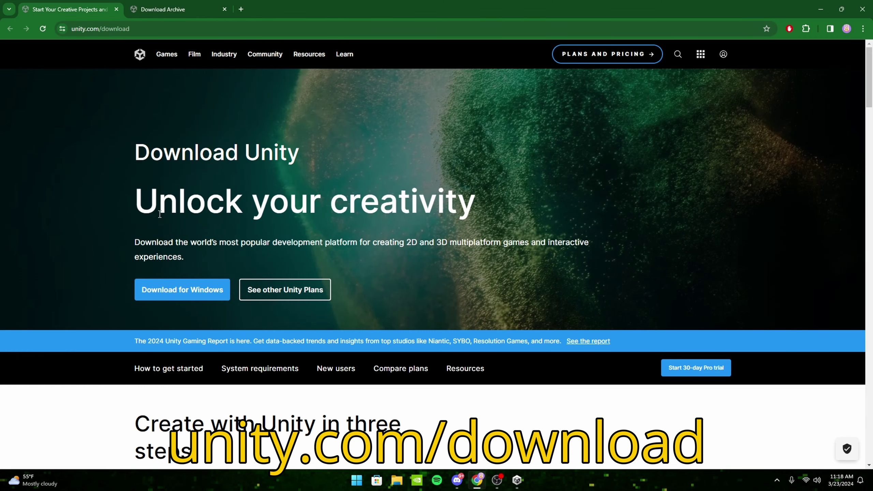
scroll(159, 214, down, 2)
click(185, 214)
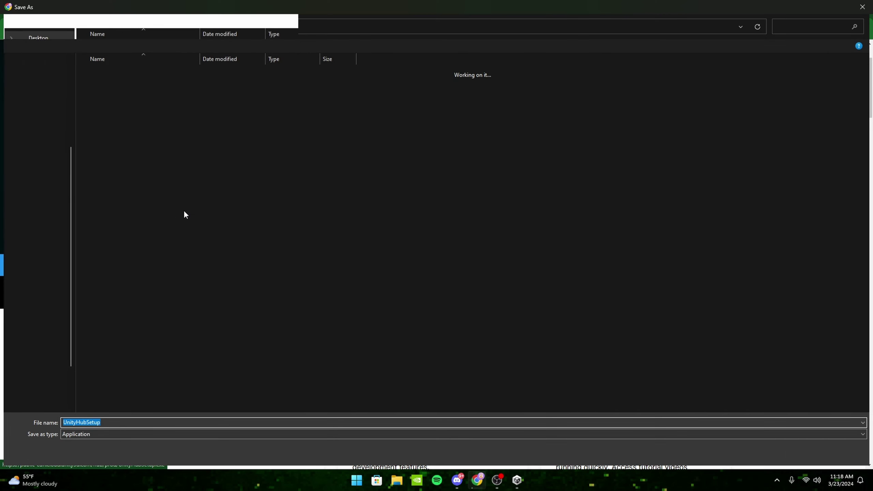
click(832, 456)
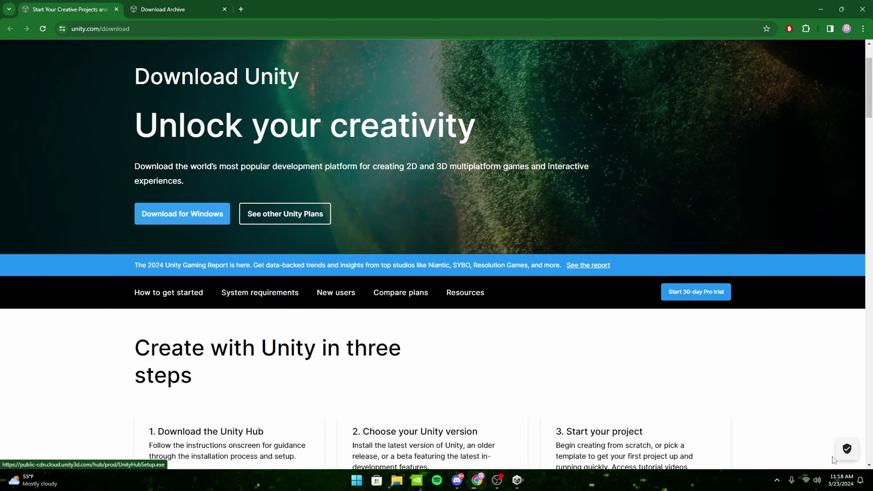
Find the Unity 2022.3.13 release in the Unity download archive and highlight its version number
click(170, 8)
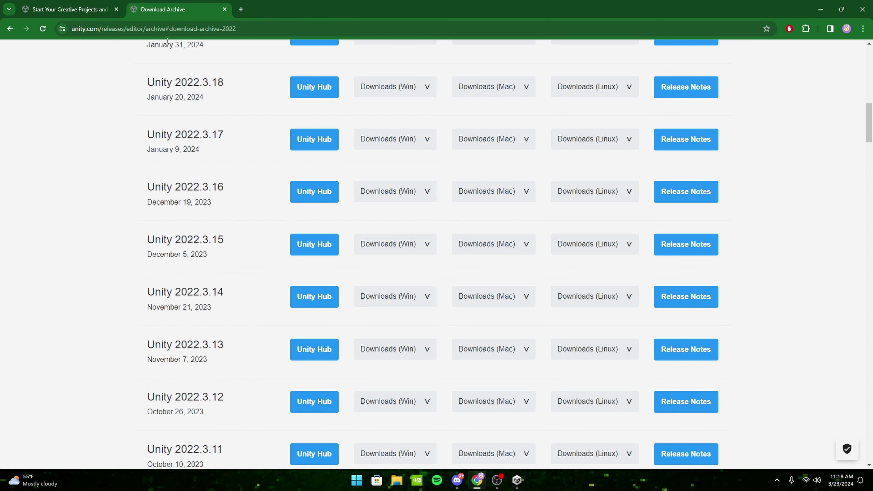
drag(148, 345, 232, 354)
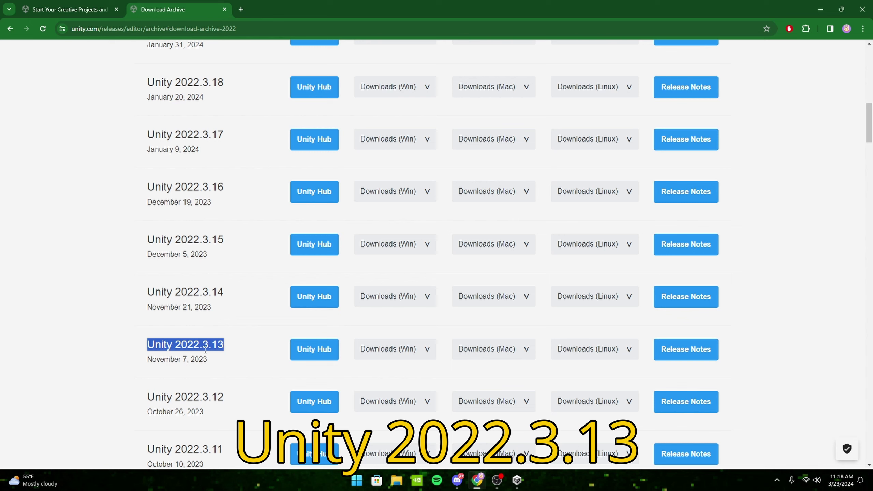
drag(225, 349, 176, 341)
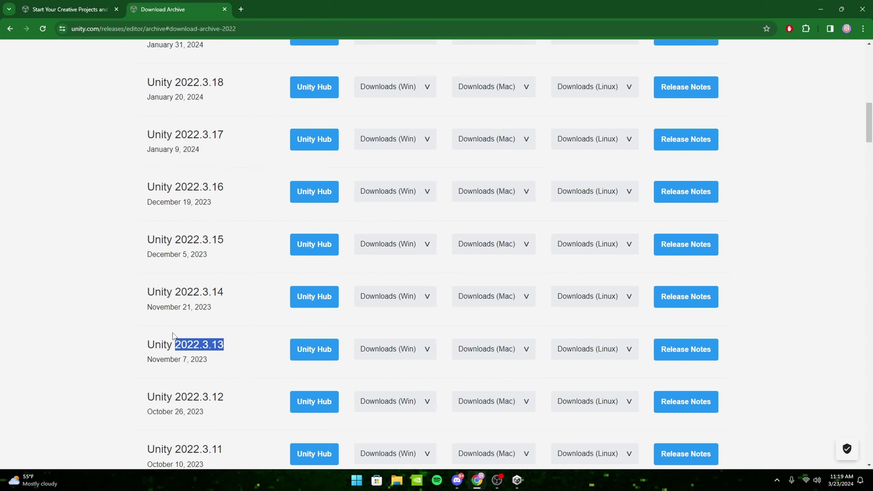
Go to trackdayr-mods.com in a new browser tab and open the Track Mod Tool page among its tools
click(242, 10)
text(trackdayr-mods.com)
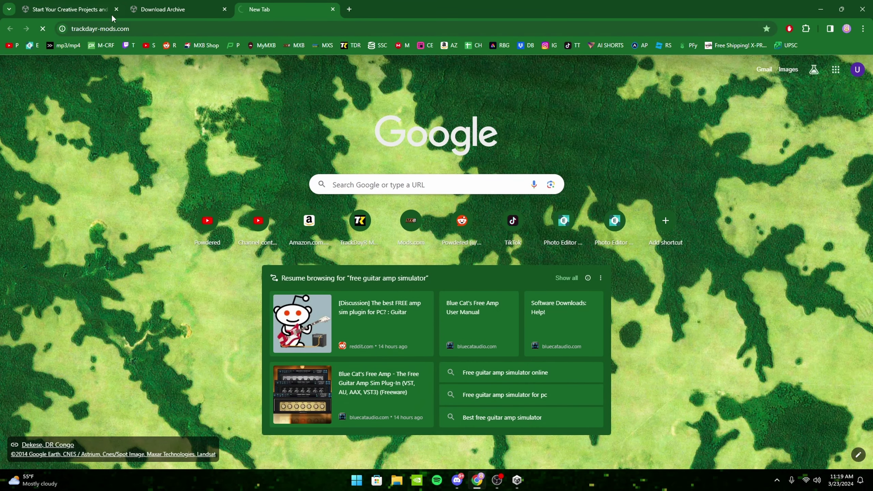
key(Return)
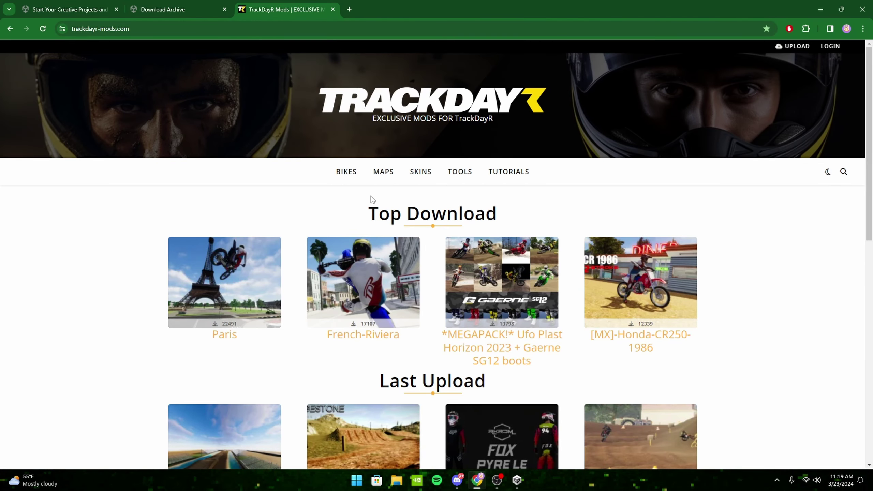
click(459, 171)
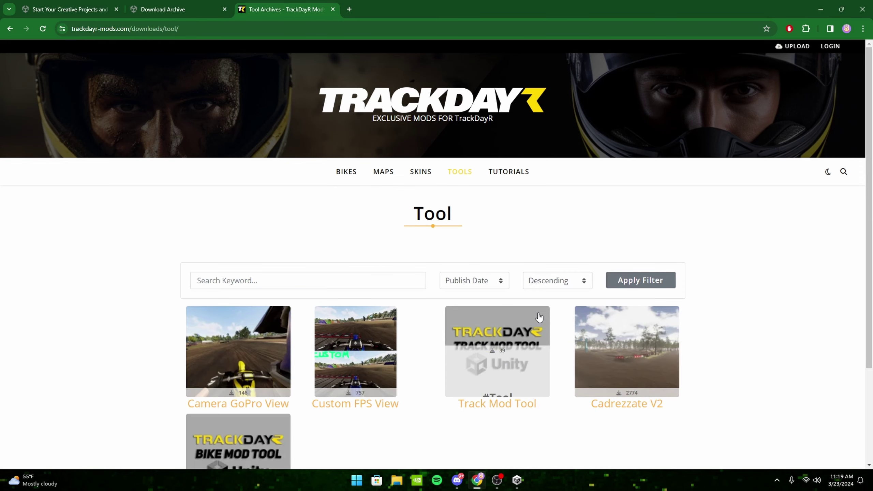
scroll(477, 285, down, 2)
click(480, 287)
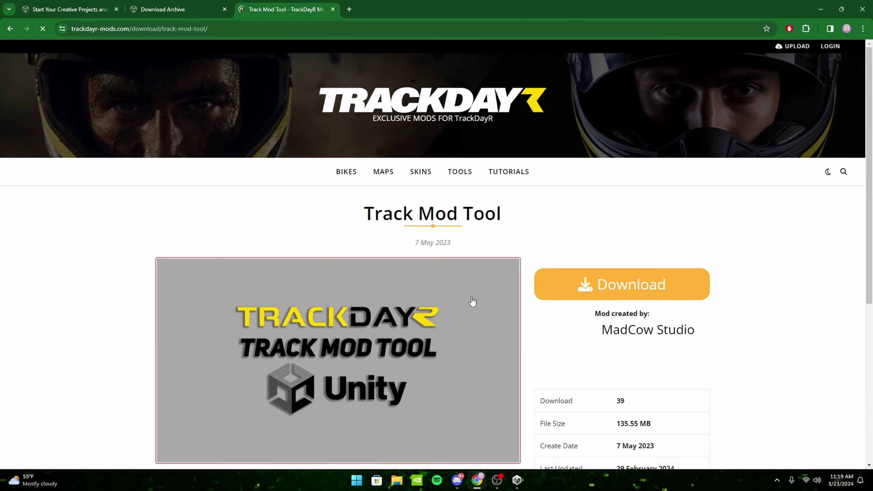
scroll(642, 315, down, 2)
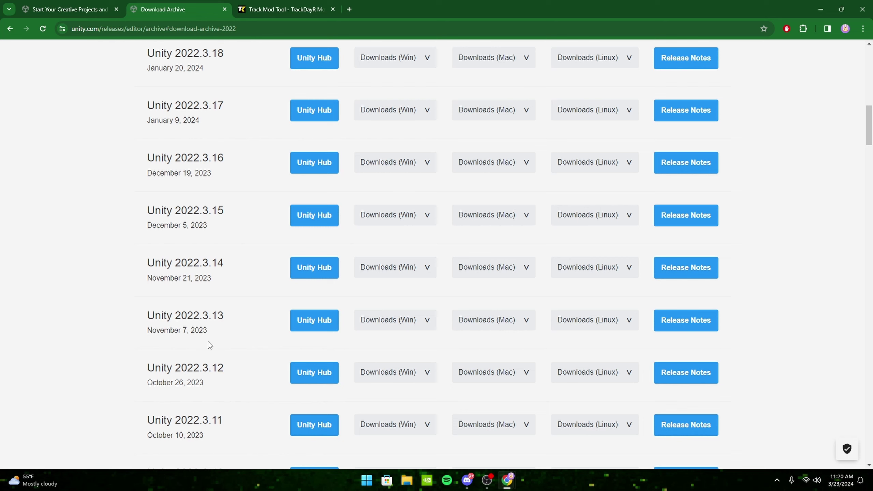
Request the Unity 2022.3.13 installation through Unity Hub from the download archive and dismiss the notice
drag(170, 312, 240, 312)
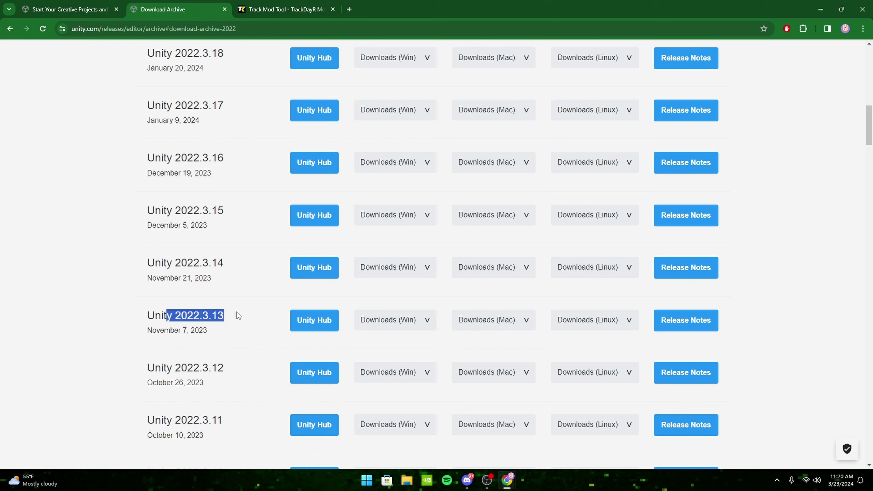
click(237, 320)
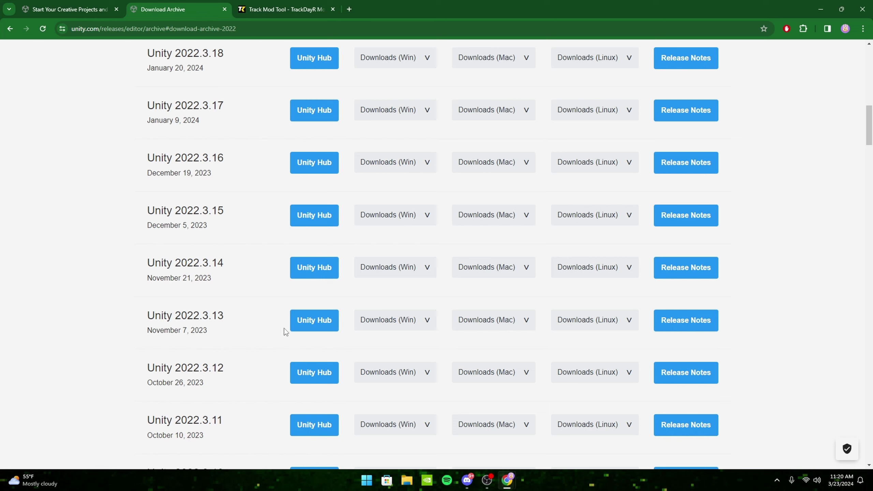
click(312, 327)
click(481, 117)
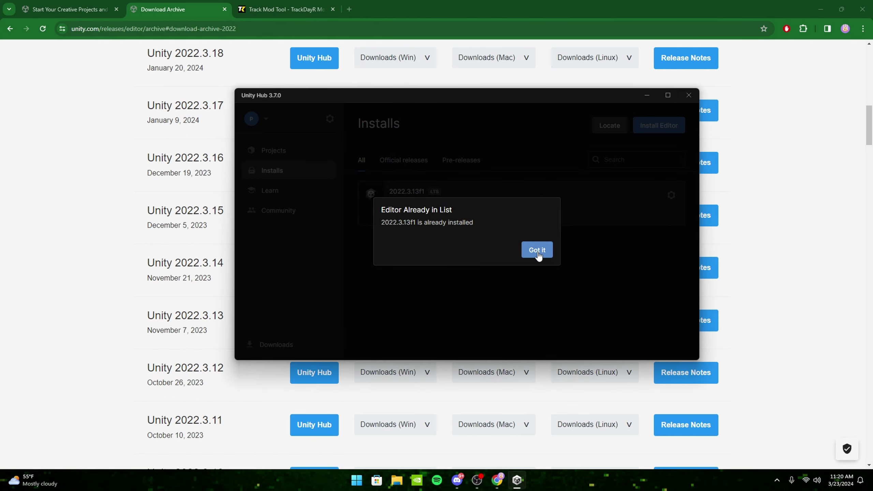
click(537, 252)
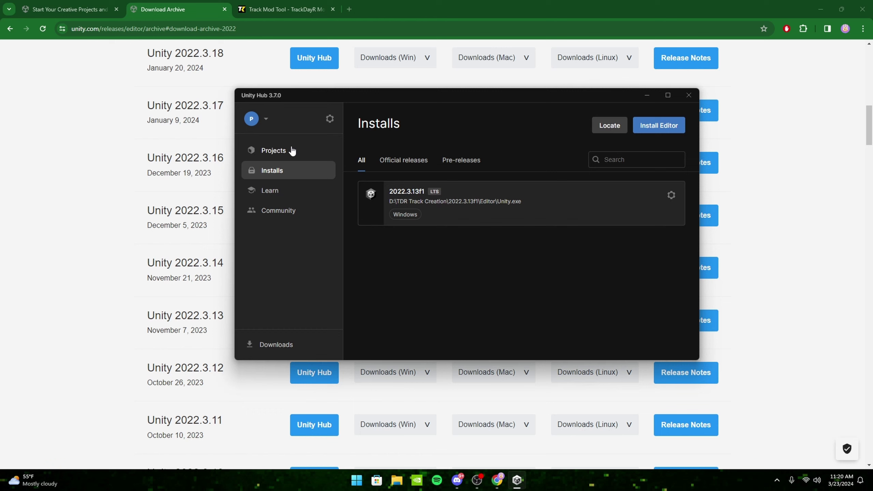
Add the TrackTools_2024 folder from TDR Track Creation to the Unity Hub projects
click(265, 150)
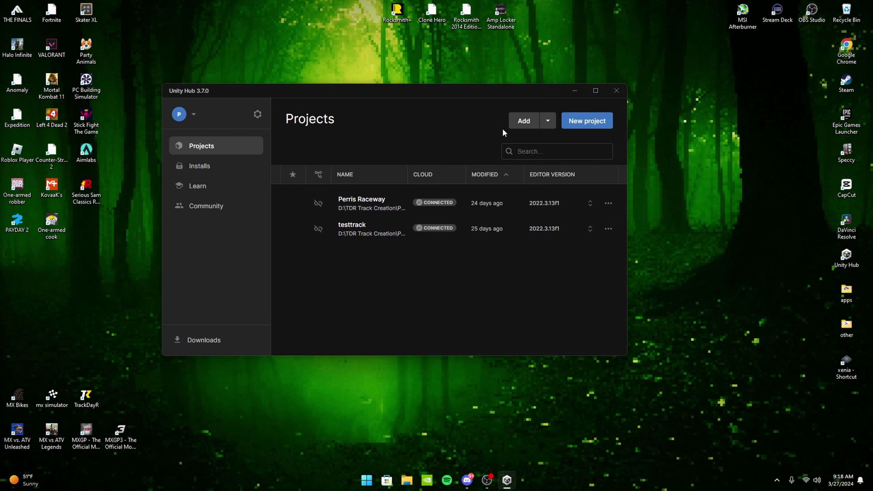
click(522, 122)
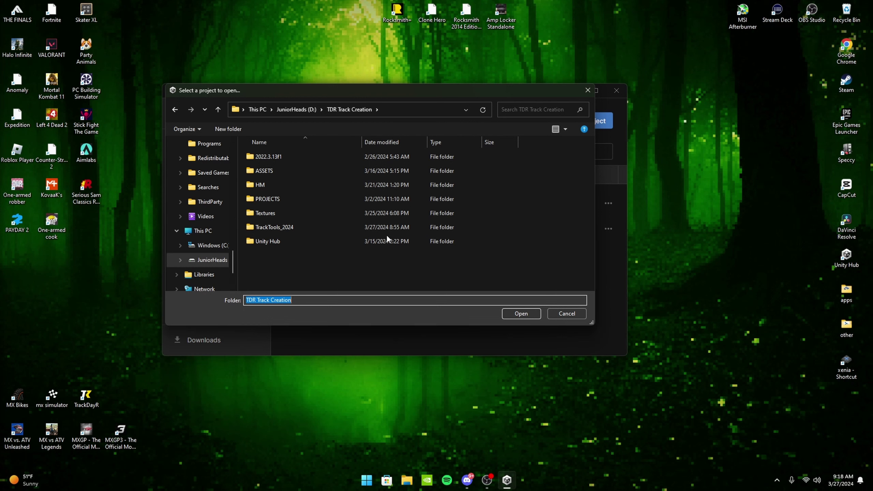
click(294, 227)
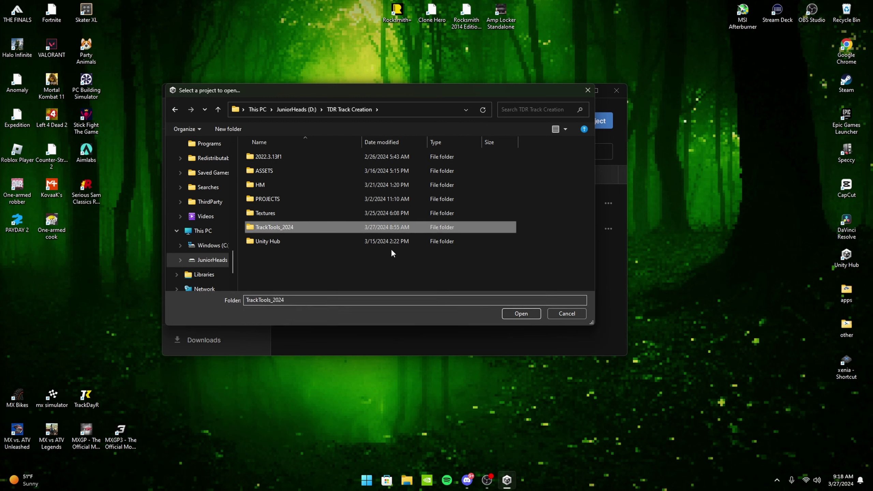
click(522, 313)
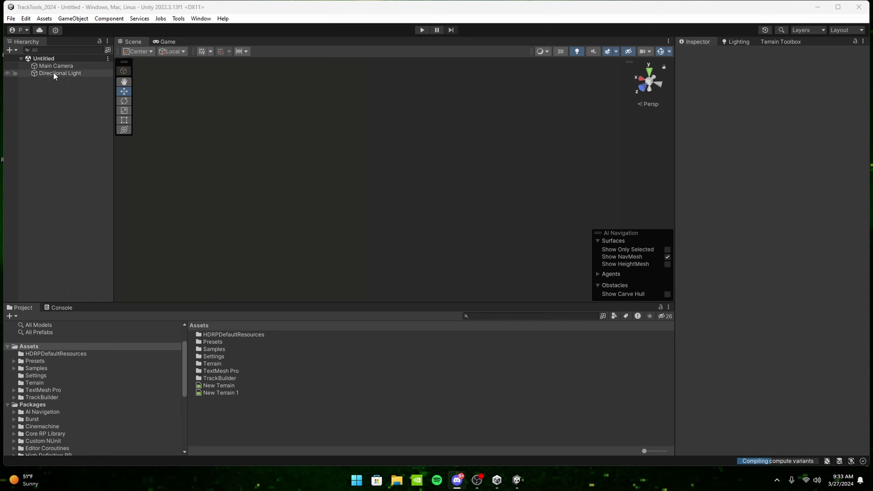
Add the EmptyTrack scene from Assets/TrackBuilder/Examples/Scenes to the scene hierarchy
click(220, 379)
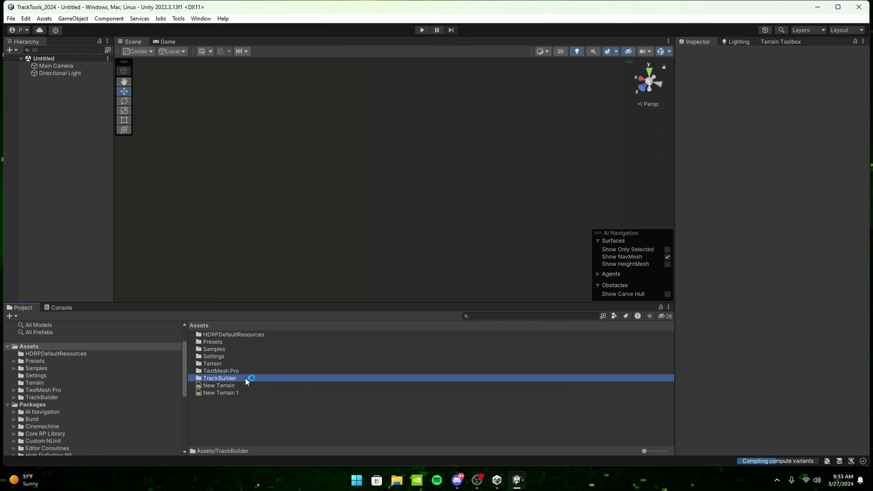
double_click(245, 378)
double_click(225, 335)
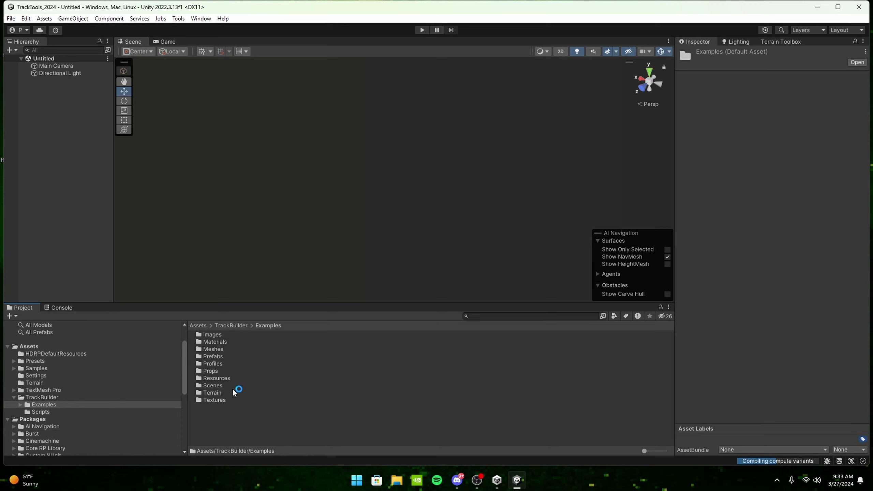
double_click(220, 385)
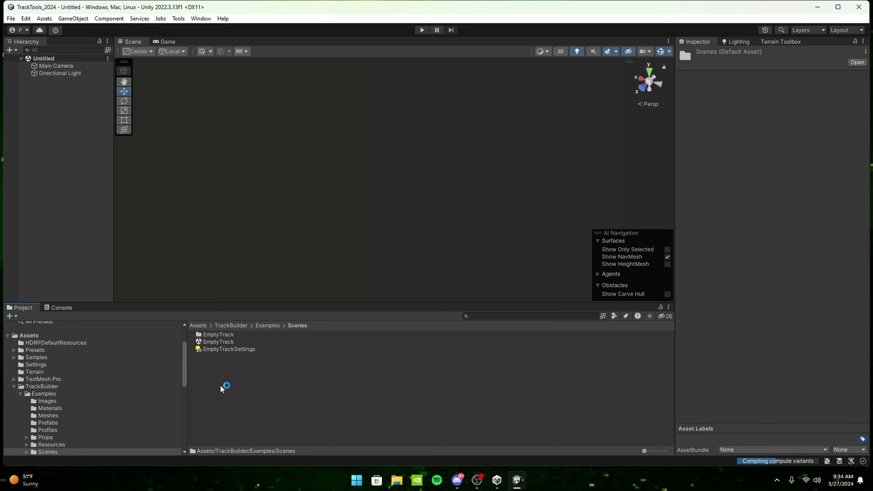
click(219, 341)
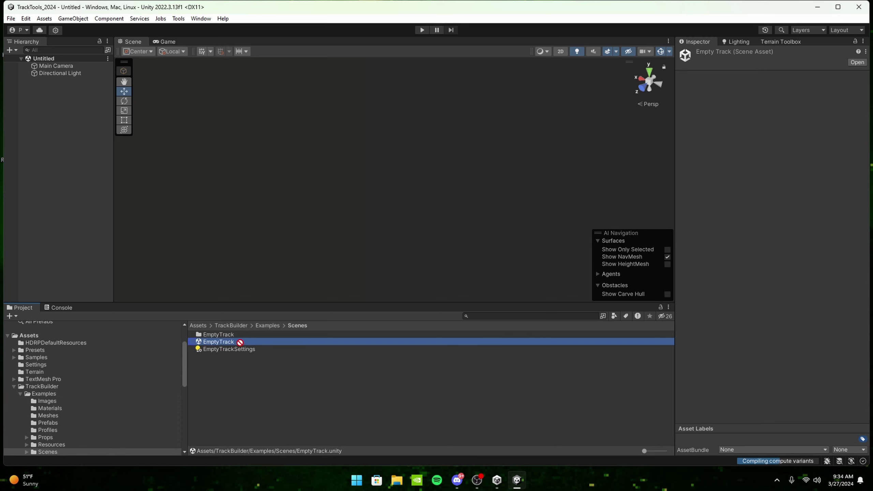
drag(207, 341, 60, 157)
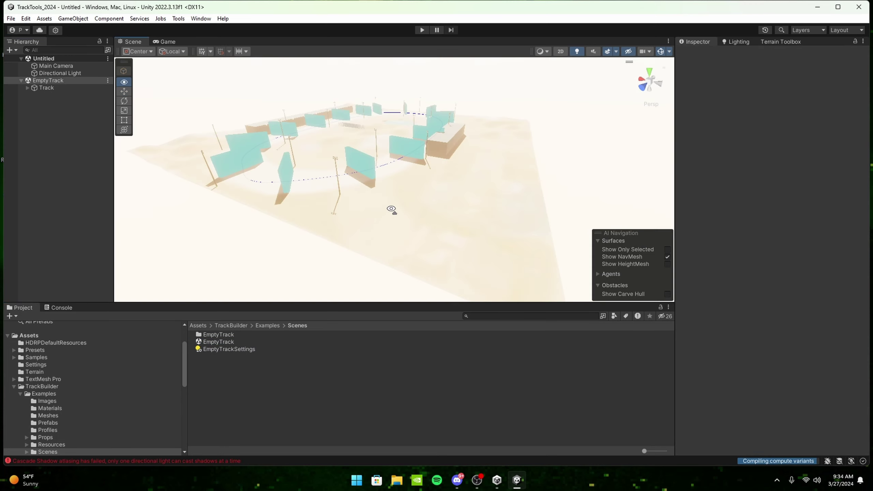
Examine the layout of the EmptyTrack scene from several angles and distances
right_drag(391, 210, 324, 192)
key(w)
alt+drag(324, 193, 438, 210)
key(w)
right_drag(439, 210, 326, 216)
key(a)
key(d)
key(s)
key(a)
key(d)
scroll(477, 218, down, 5)
Dismiss saving the Untitled scene and remove it from the hierarchy, keeping only EmptyTrack
key(ctrl+s)
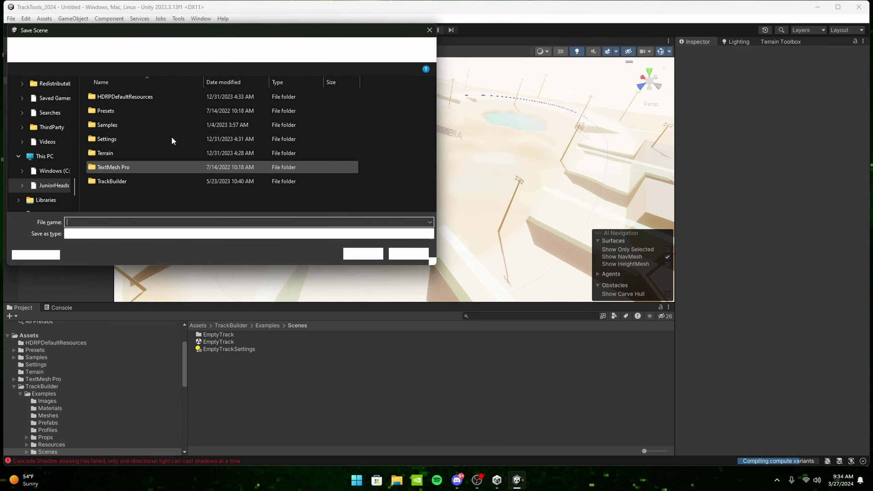
click(431, 29)
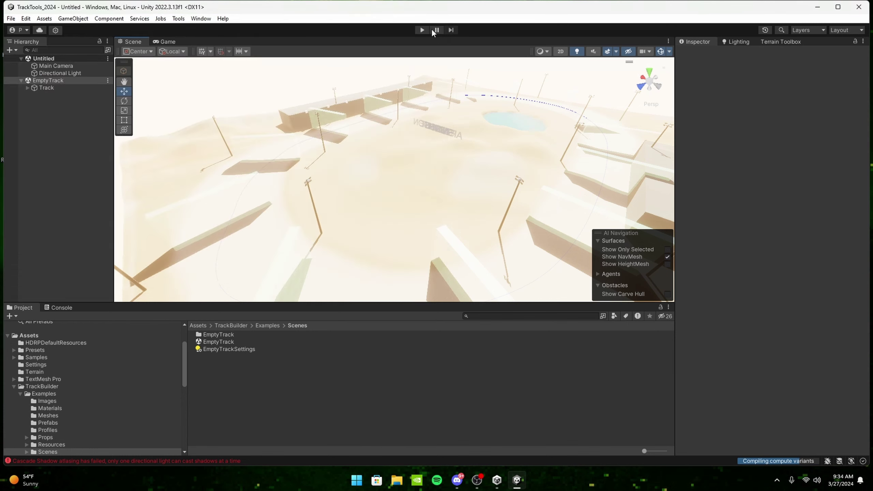
click(111, 58)
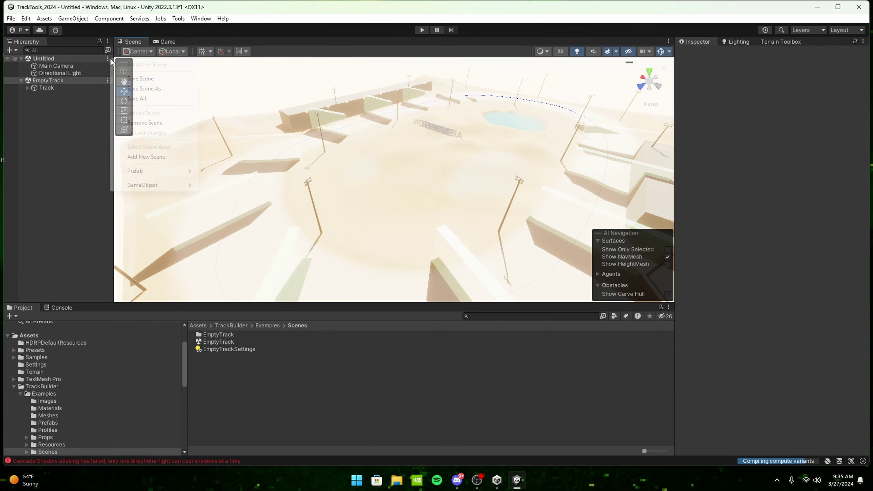
click(132, 132)
Save the EmptyTrack scene as a new scene named pdtesttrack
right_drag(357, 216, 412, 196)
click(46, 66)
click(108, 59)
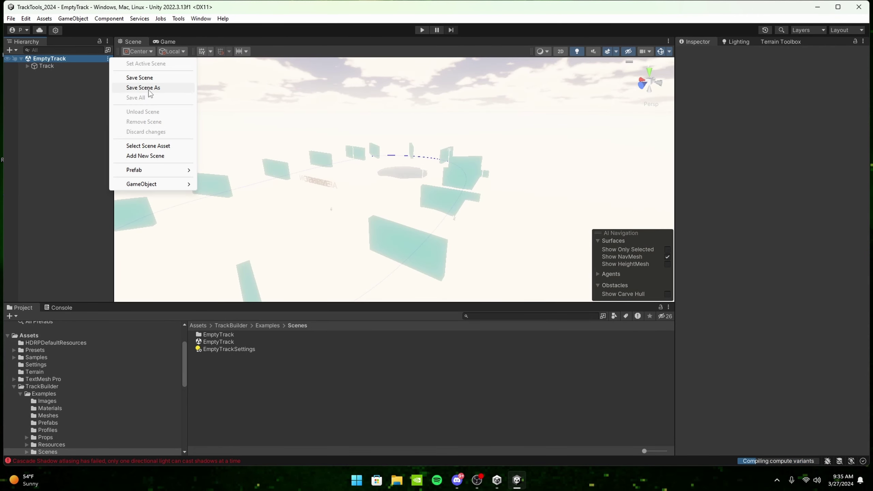
click(138, 88)
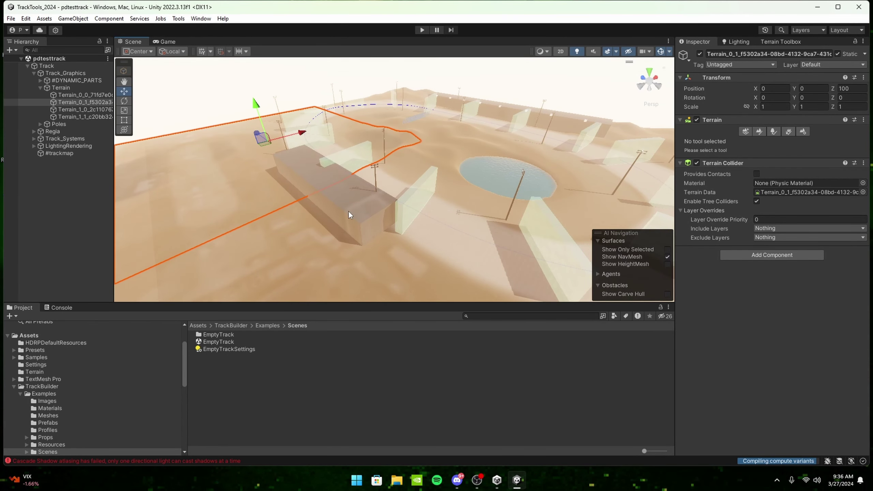
Delete both Building objects under #DYNAMIC_PARTS from the scene
click(344, 196)
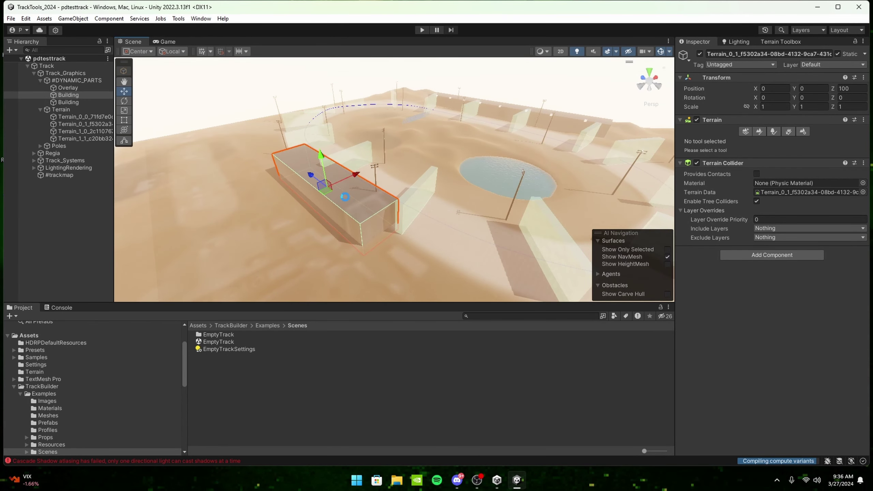
ctrl+click(68, 101)
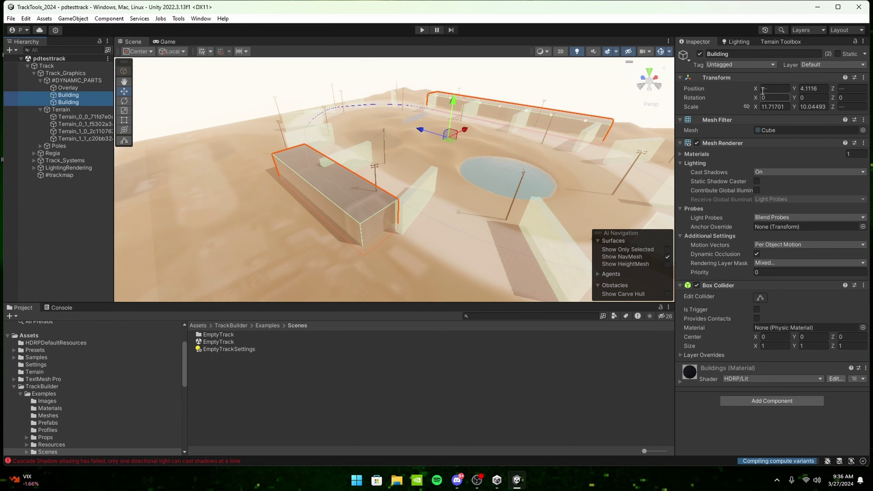
right_click(81, 91)
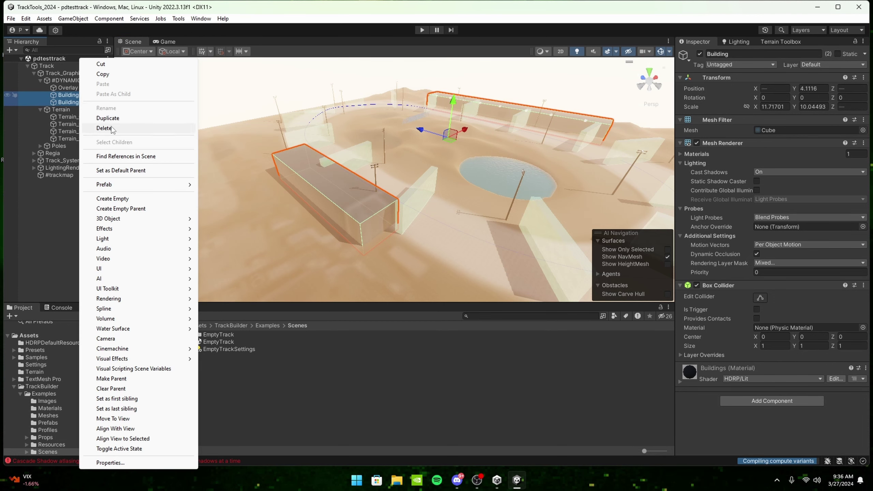
click(103, 128)
Toggle the active state of the Overlay object and move it to about X 96.6, Z 104.6
click(81, 89)
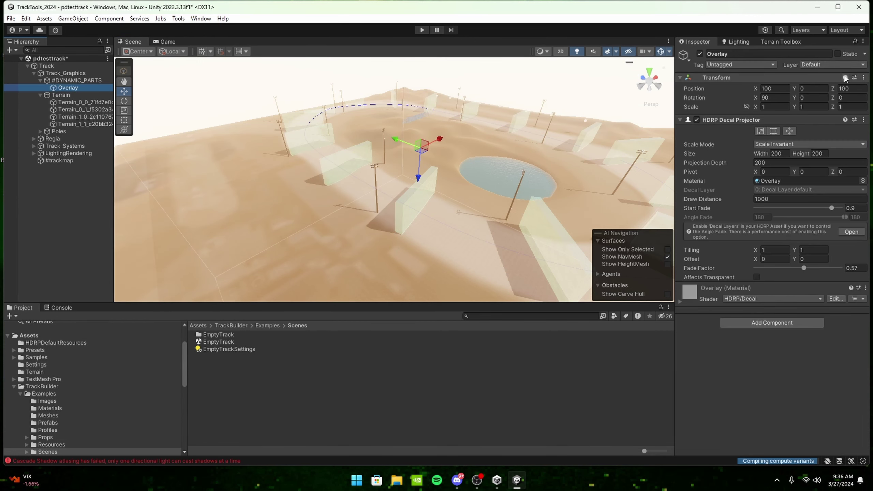
click(699, 54)
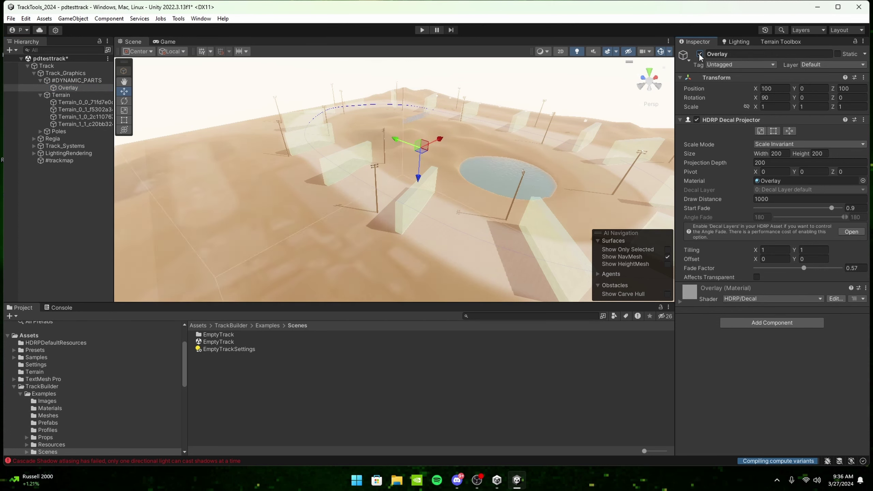
scroll(413, 133, down, 3)
mouse_move(413, 133)
mouse_down()
mouse_move(358, 146)
mouse_move(375, 196)
mouse_move(399, 137)
mouse_up()
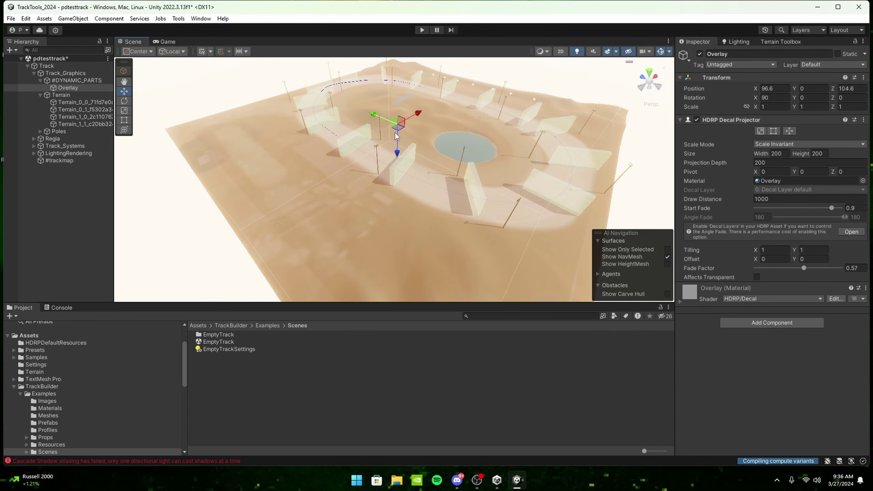
Undo the Overlay's move, deactivate the Overlay object, and save the scene
key(ctrl+z)
right_drag(395, 137, 407, 161)
alt+drag(406, 161, 426, 159)
click(700, 54)
scroll(418, 161, up, 3)
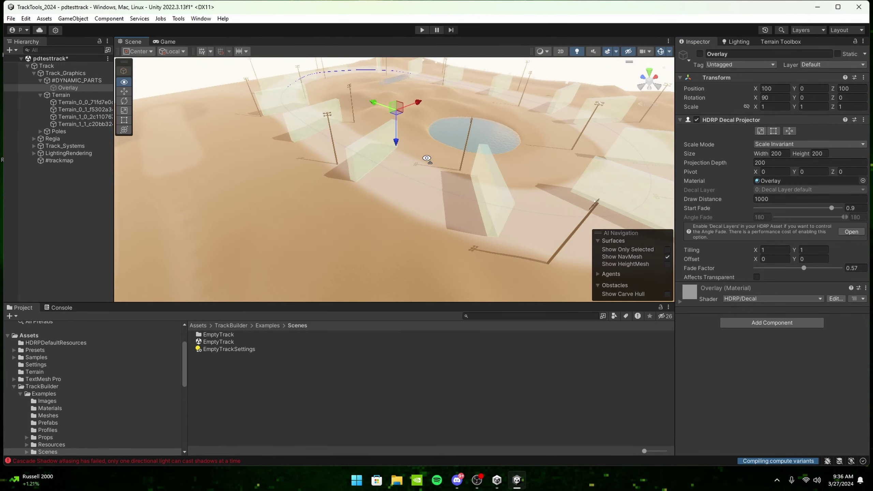
alt+drag(347, 178, 390, 178)
key(ctrl+s)
Trace a checkpoint cube to its #CHECKPOINTLINE parent and deactivate that whole group
click(391, 182)
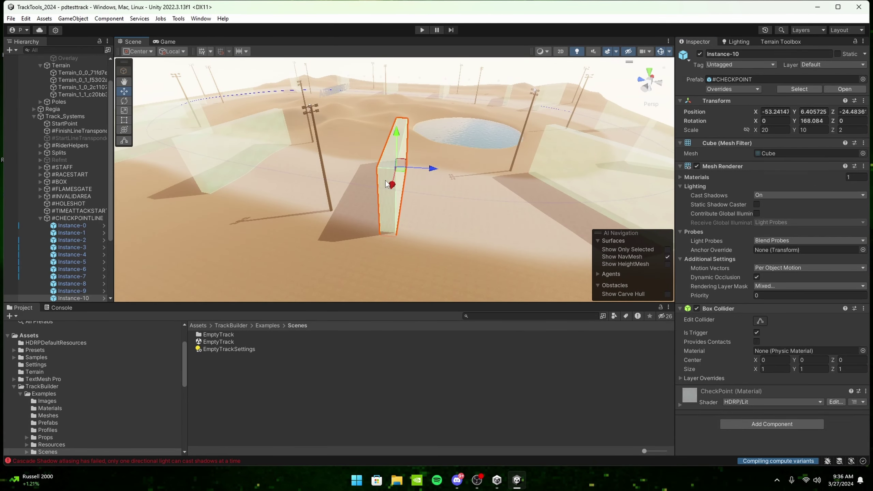
scroll(67, 220, down, 3)
click(61, 164)
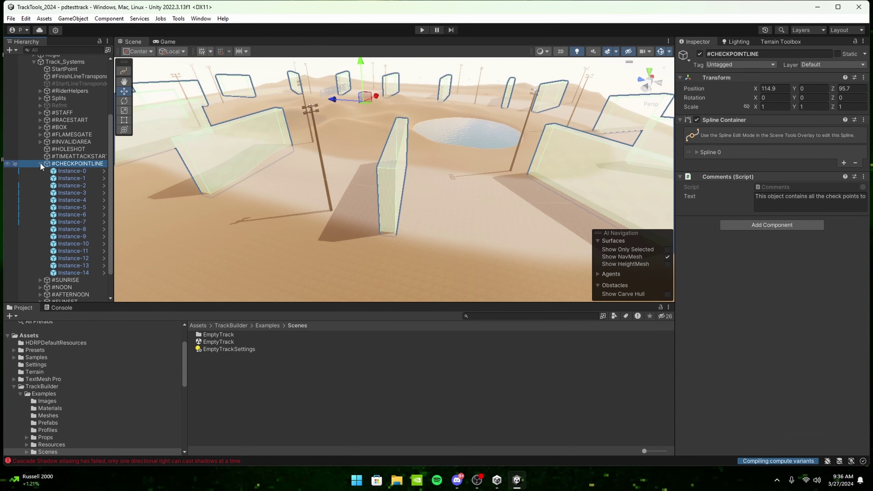
click(39, 164)
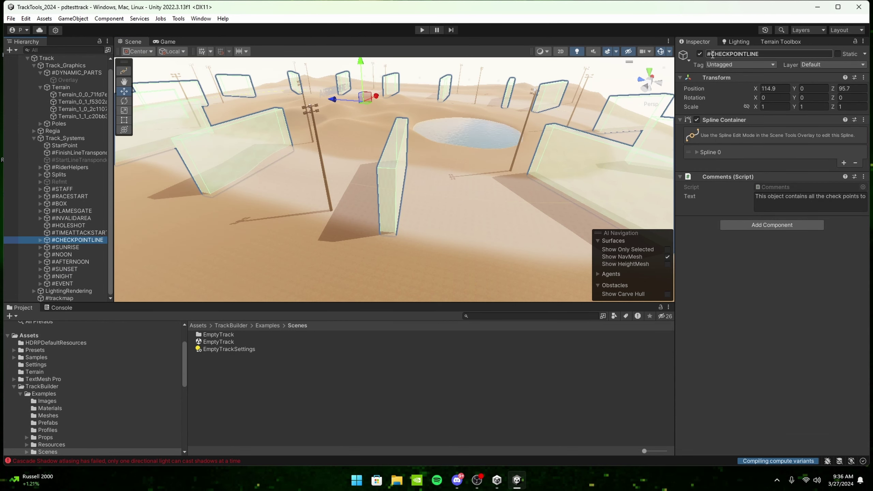
click(699, 54)
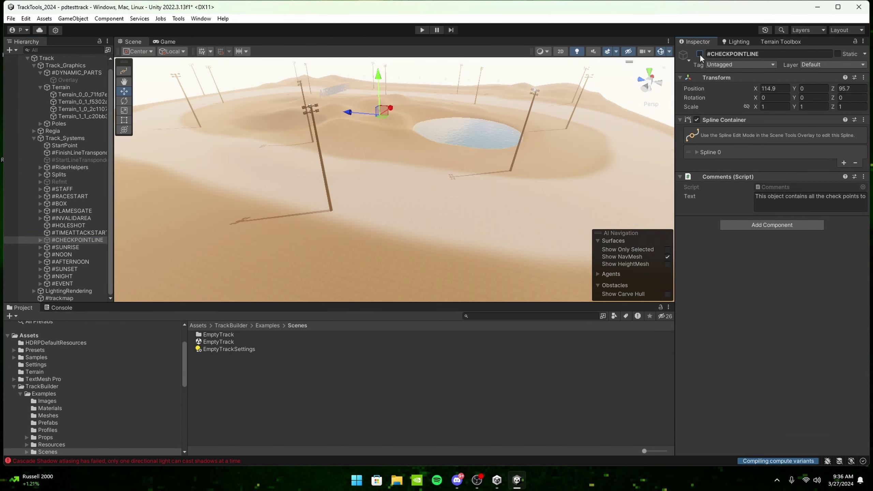
Locate the light poles' parent group, Poles, and deactivate it so all the poles are hidden
click(311, 113)
click(312, 114)
alt+drag(434, 152, 540, 111)
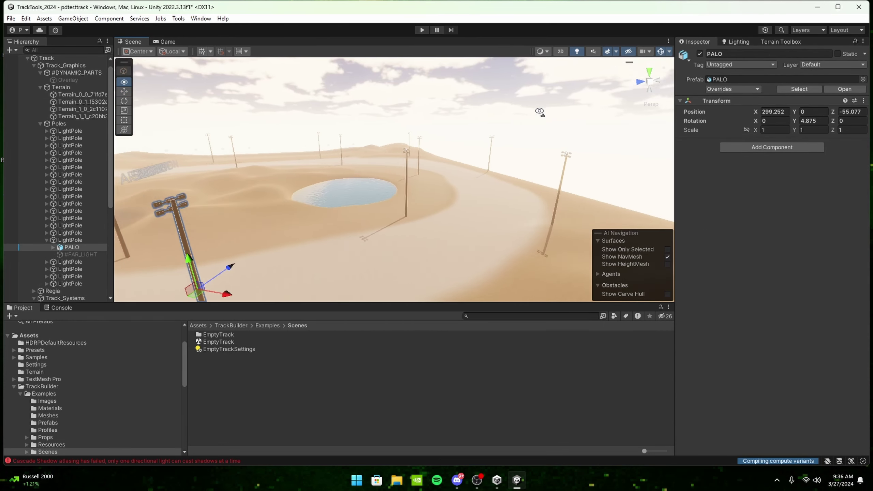
key(f)
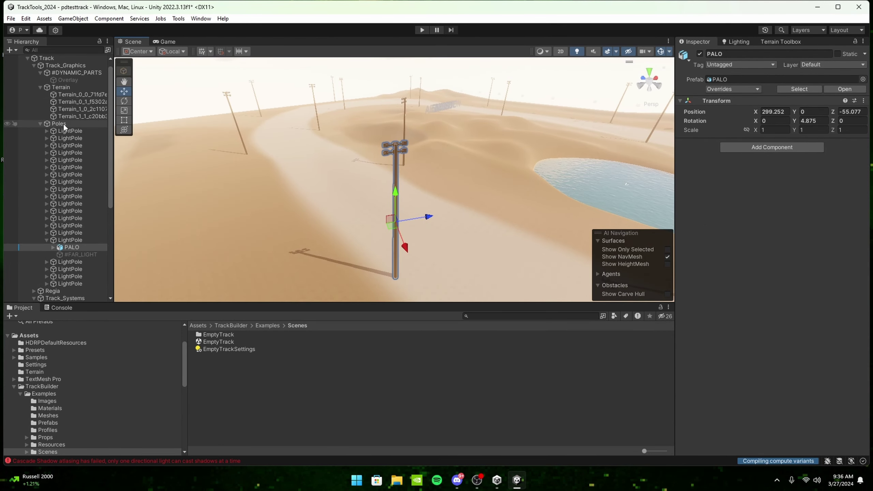
click(62, 123)
click(41, 124)
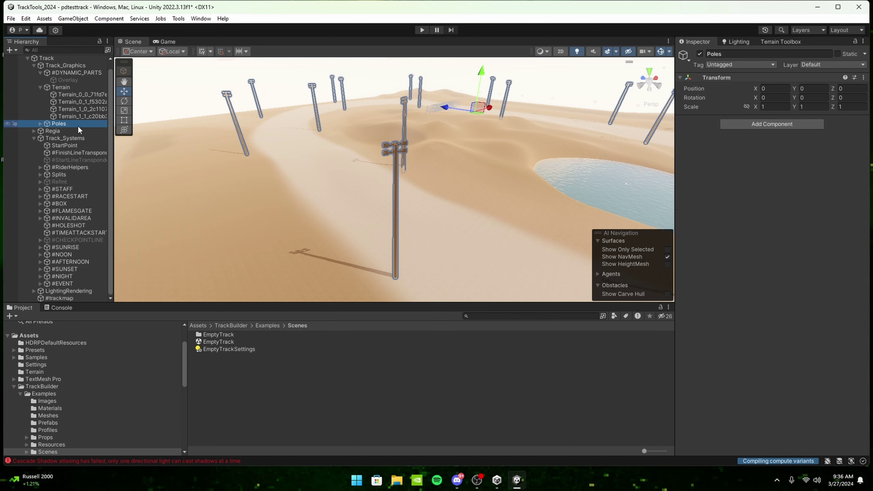
click(698, 54)
alt+drag(516, 133, 481, 131)
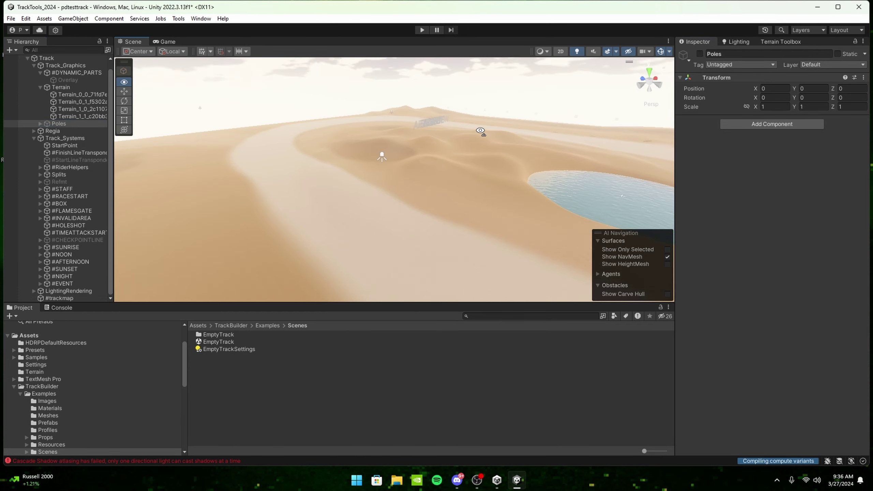
Deactivate the LIGHTS group under #NIGHT and save the scene
key(w)
right_drag(480, 130, 376, 122)
click(336, 182)
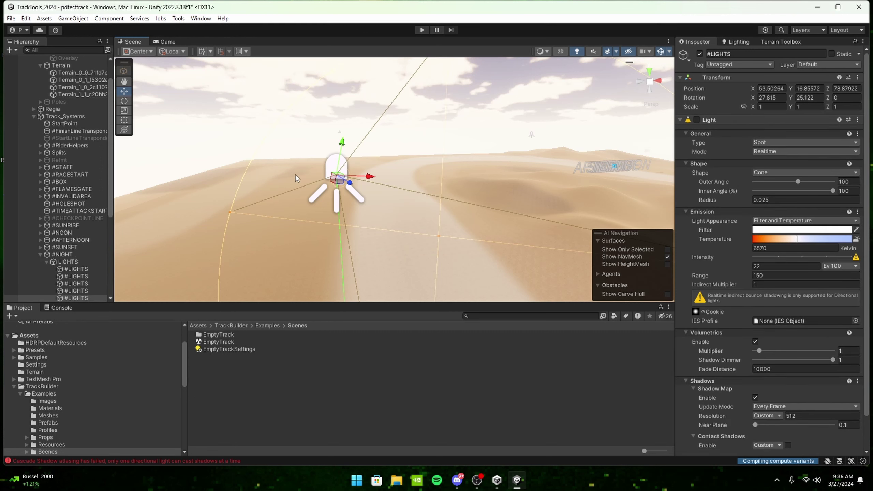
scroll(63, 269, down, 2)
click(64, 228)
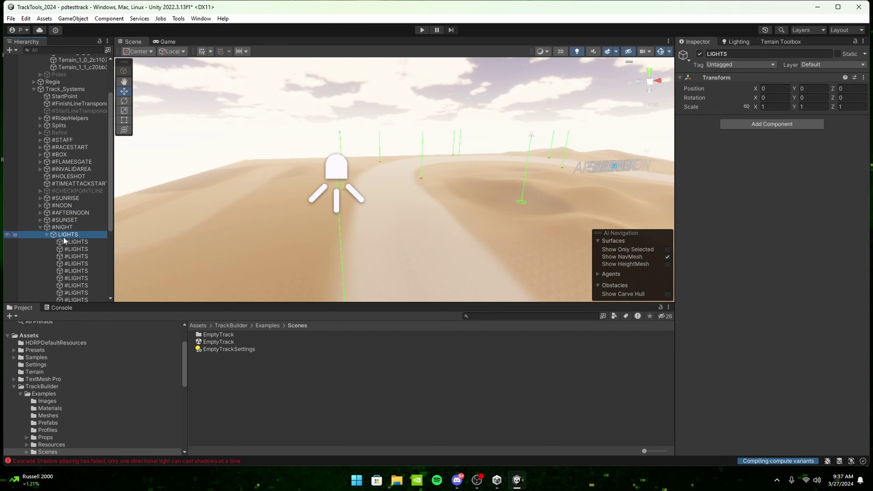
scroll(68, 242, down, 5)
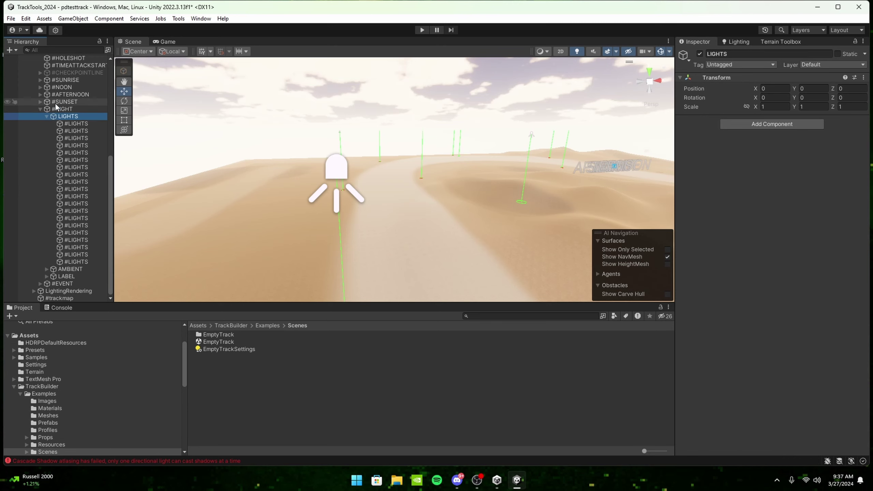
click(699, 54)
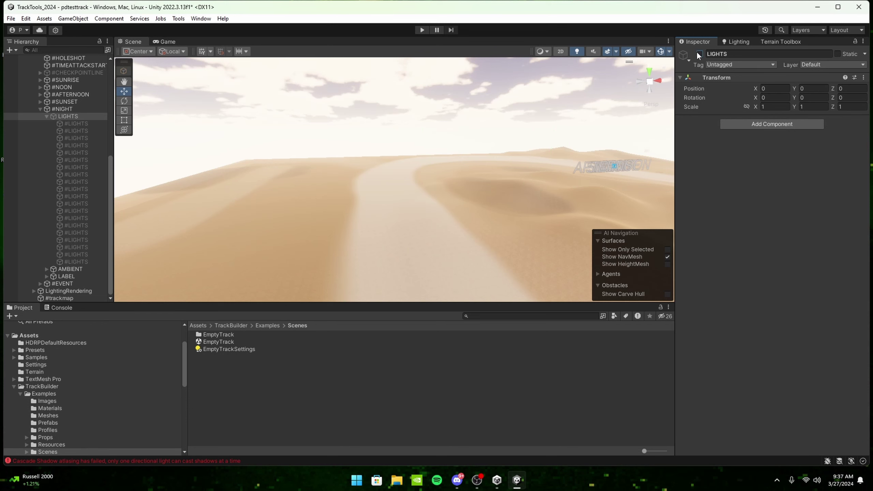
click(47, 116)
right_drag(440, 176, 343, 125)
key(ctrl+s)
Move the overlapping time-of-day text labels down below the terrain, placing the #SUNSET label at about Pos Y -9.94
drag(343, 125, 390, 159)
right_drag(390, 159, 385, 141)
click(387, 157)
drag(385, 137, 385, 277)
click(387, 157)
click(387, 157)
click(386, 157)
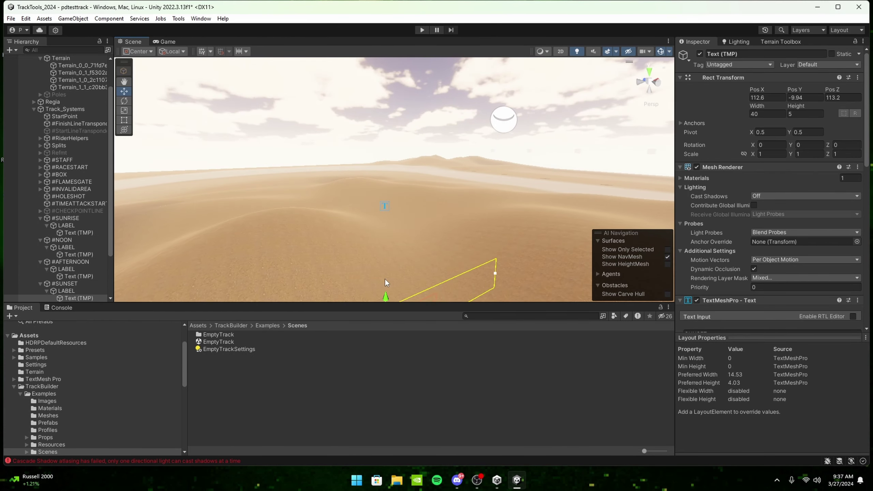
click(46, 225)
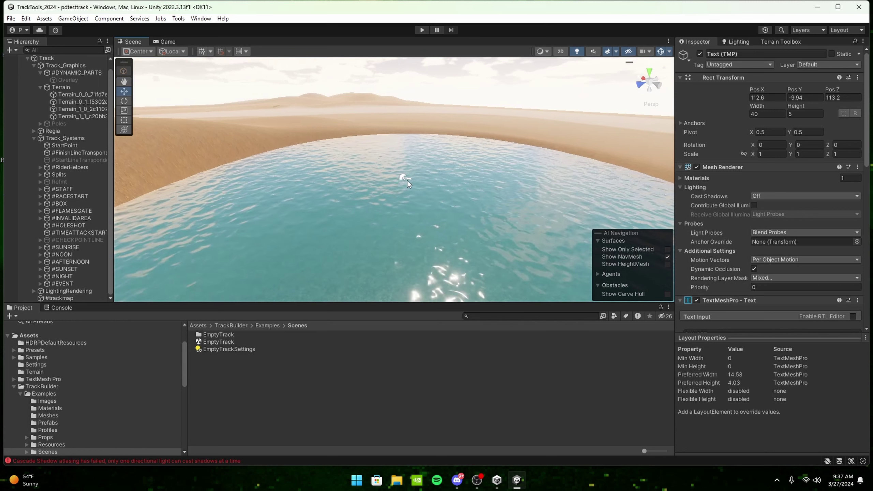
Delete the Pool water surface object under LightingRendering
click(402, 182)
right_click(71, 298)
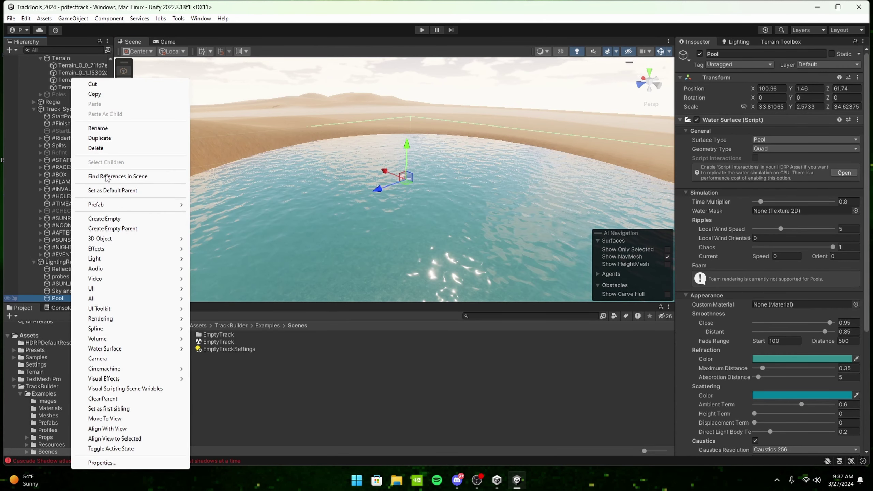
click(105, 149)
Deactivate the #FLAMESGATE group that holds the row of flame cubes beside the track
scroll(343, 175, down, 5)
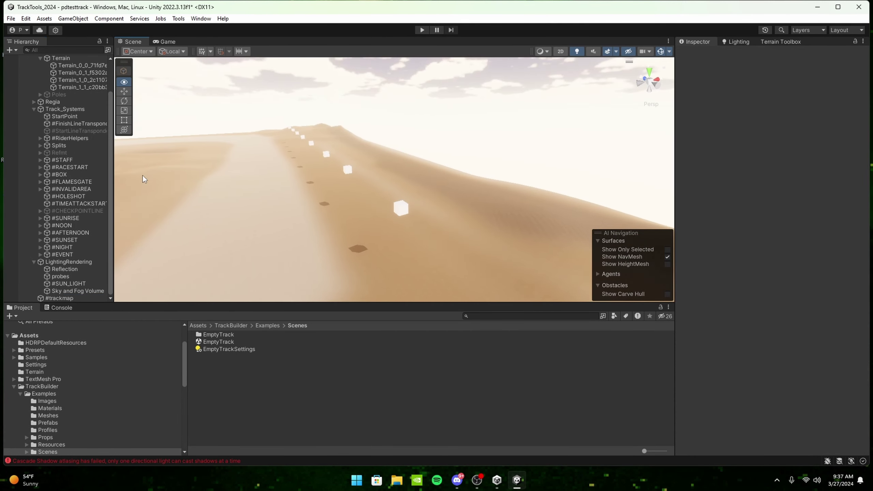
click(402, 206)
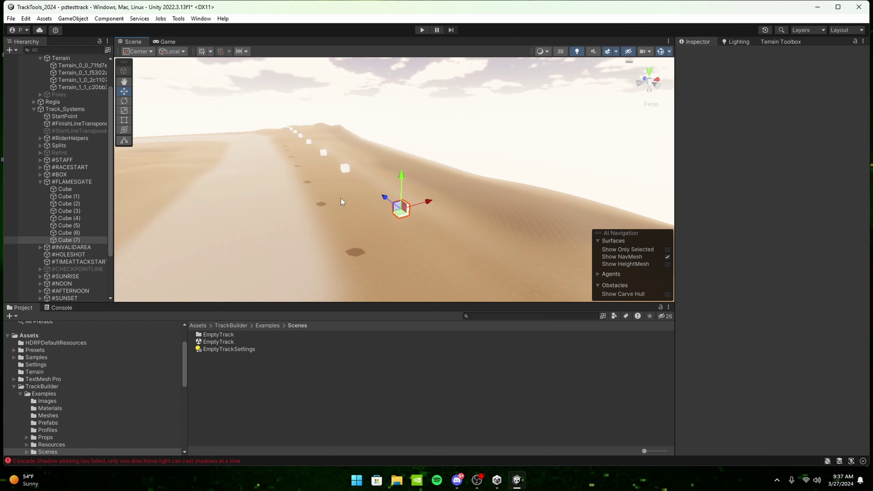
click(67, 182)
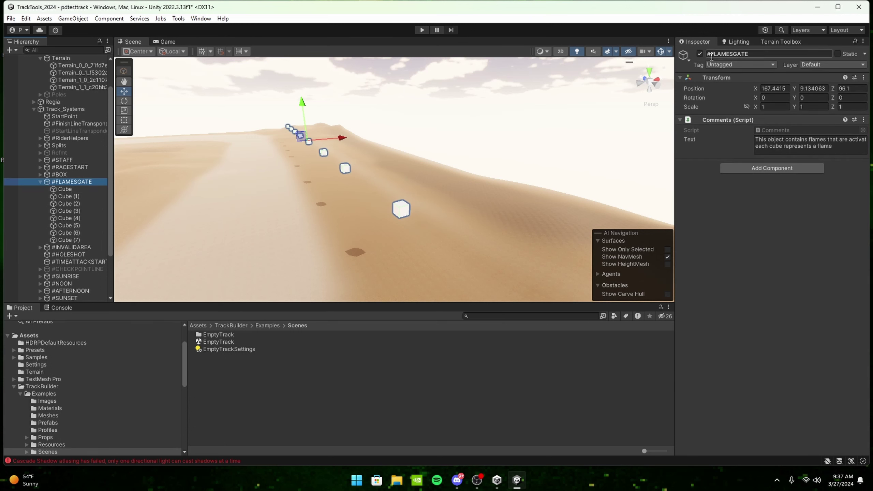
click(699, 54)
click(40, 181)
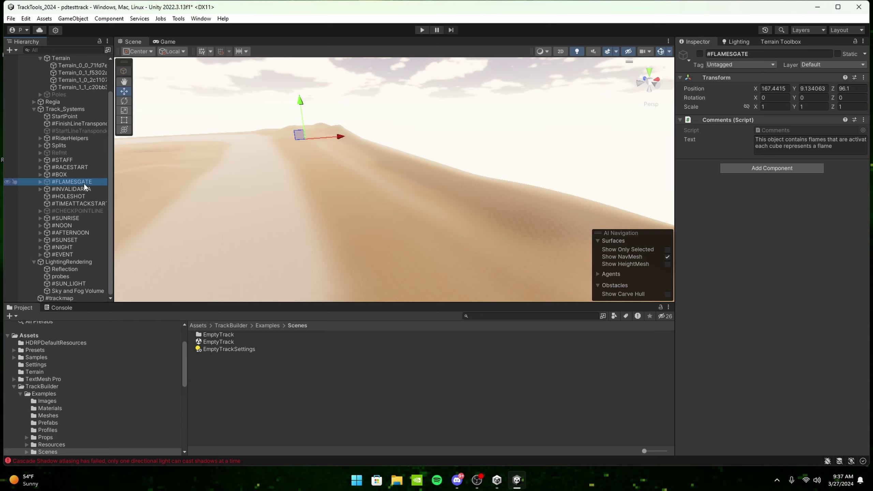
Select the Terrain_1_0 tile and activate terrain painting with the Paint Texture tool
right_drag(302, 177, 216, 182)
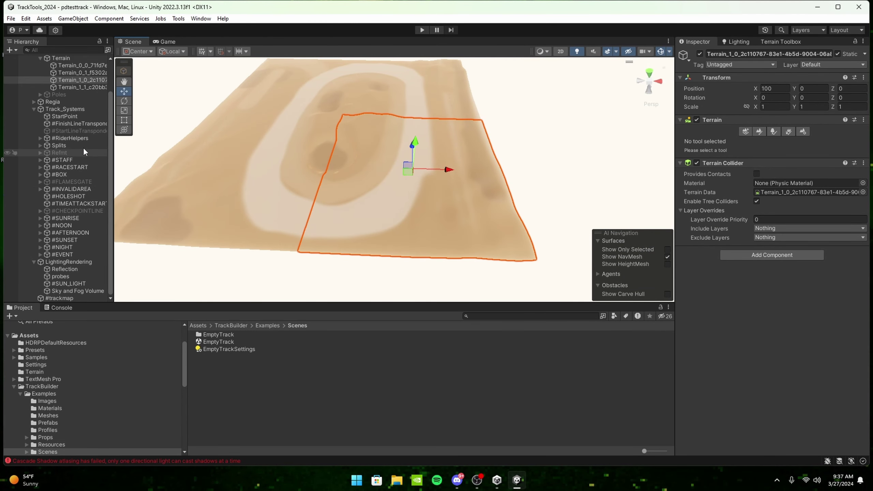
scroll(83, 118, up, 2)
click(228, 164)
click(319, 92)
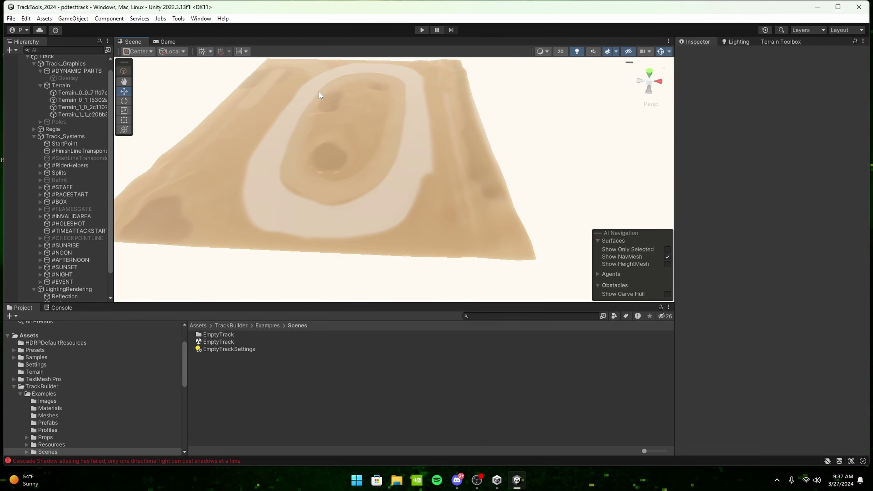
click(403, 234)
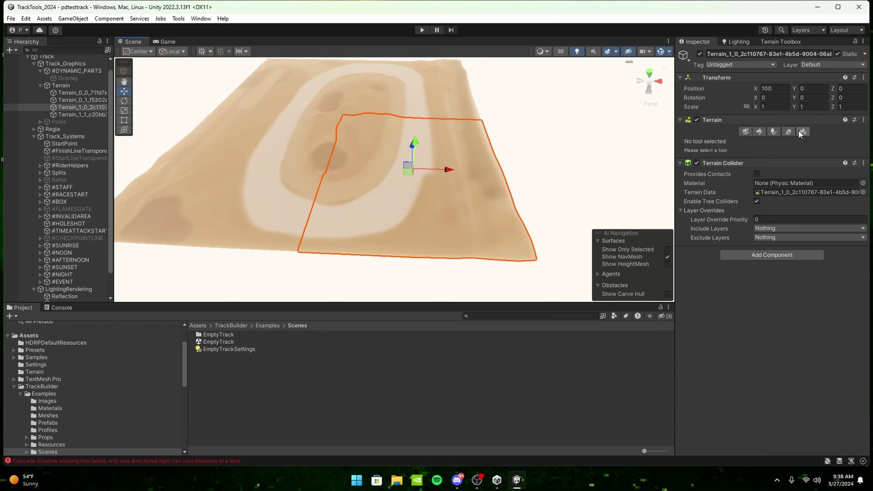
click(759, 132)
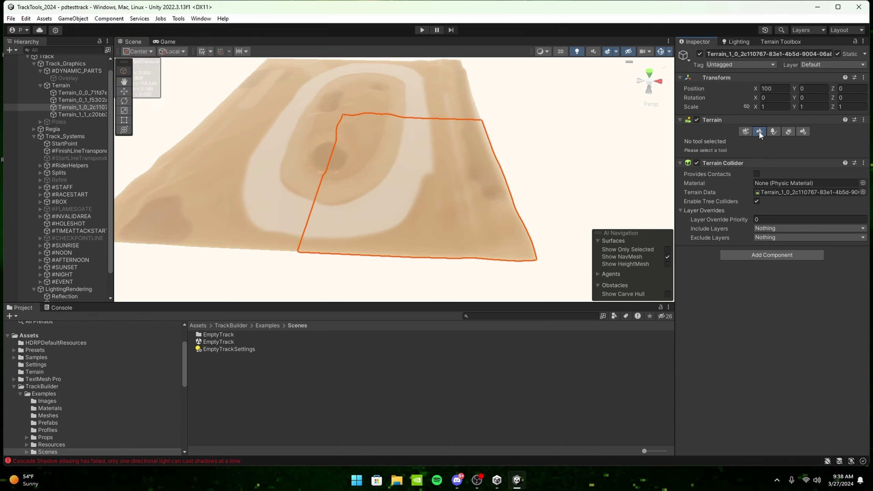
click(757, 140)
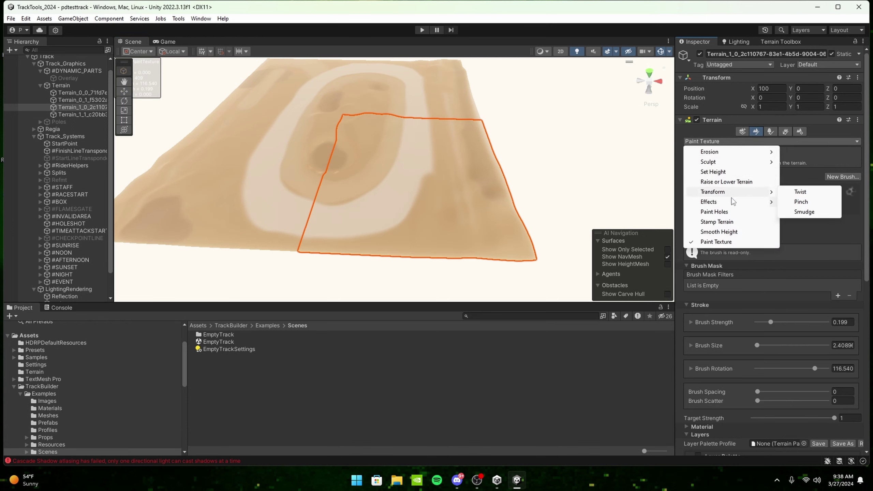
click(837, 151)
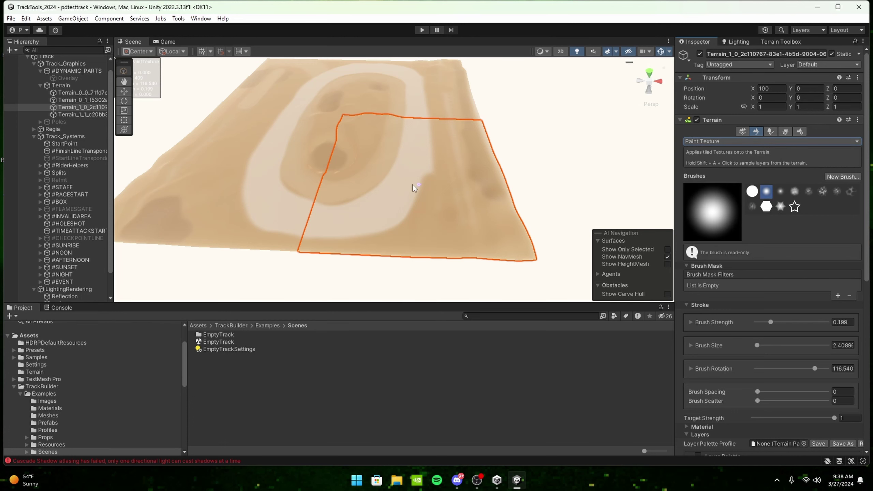
Paint freehand SoilLight strokes on the rough ground beside the track bend, raising the brush strength to 1
scroll(420, 201, up, 10)
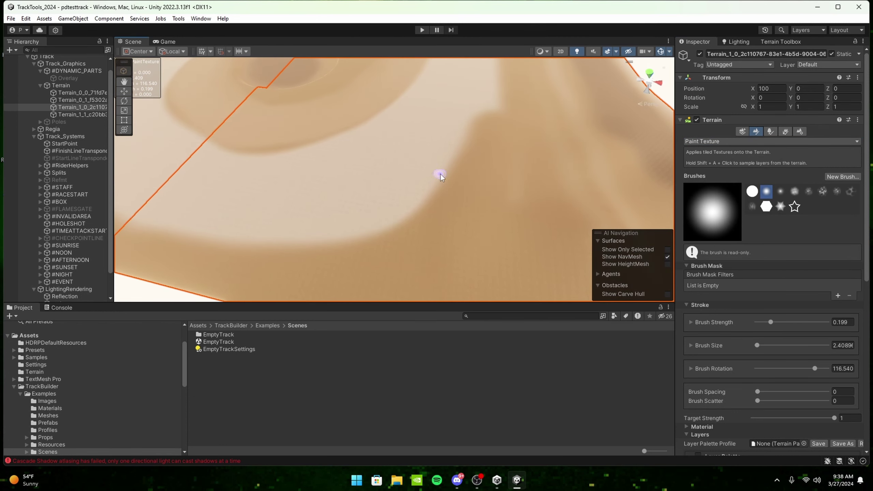
scroll(720, 312, down, 2)
scroll(723, 392, down, 10)
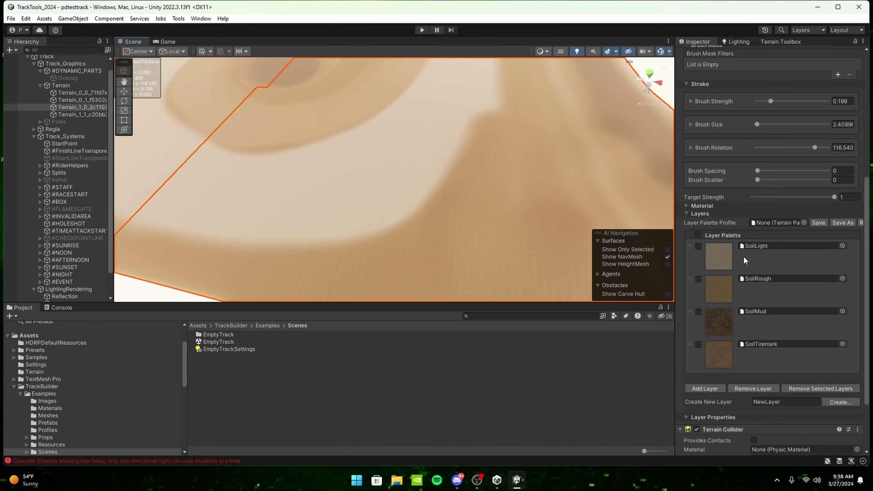
click(744, 258)
mouse_move(469, 218)
mouse_down()
mouse_move(509, 232)
mouse_move(541, 292)
mouse_move(488, 239)
mouse_move(447, 234)
mouse_move(416, 203)
mouse_move(567, 227)
mouse_up()
key(a)
Expand the SoilRough layer's properties and view the available diffuse textures without choosing one
click(707, 416)
scroll(758, 383, down, 3)
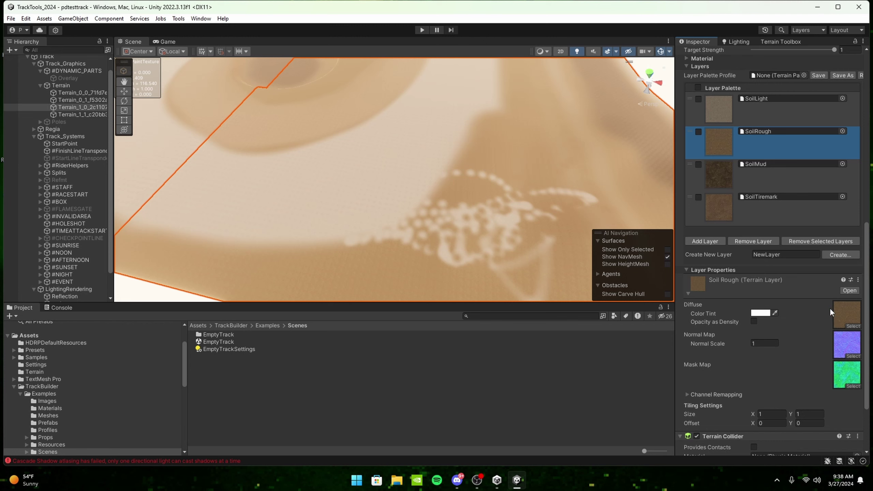
click(854, 325)
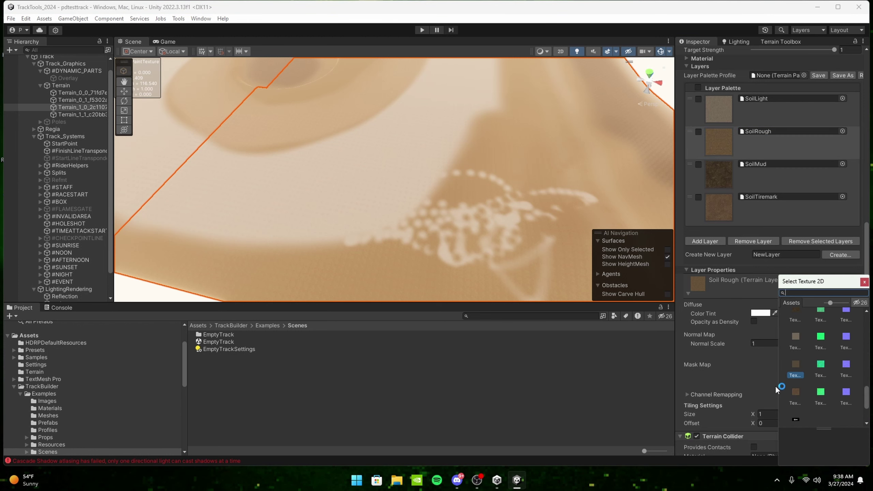
click(864, 282)
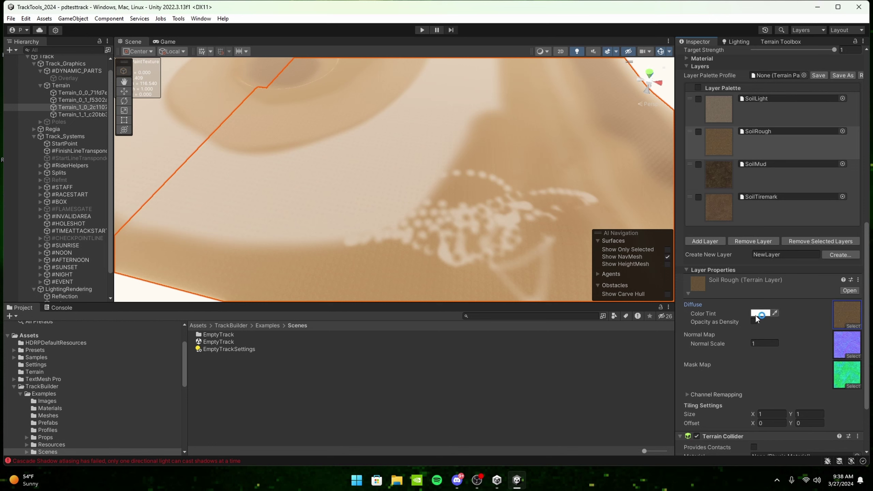
Try a red FF0000 color tint on the SoilRough layer and return the tint to white
click(756, 316)
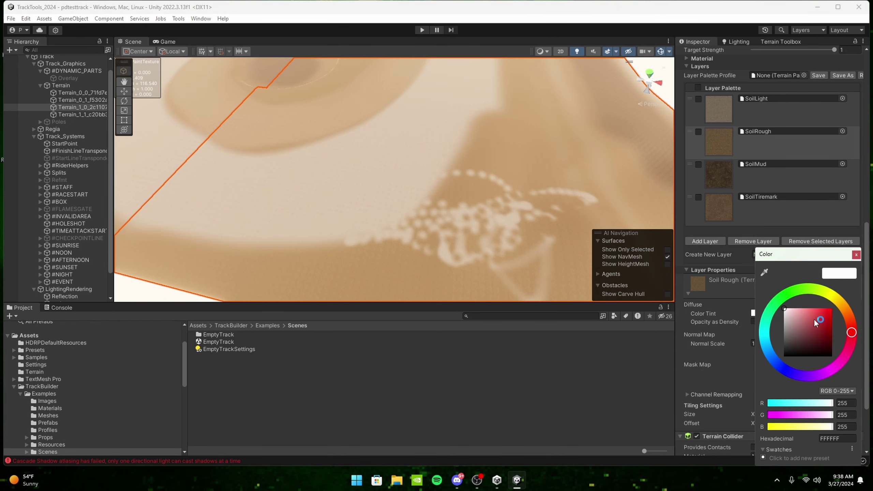
mouse_move(813, 319)
mouse_down()
mouse_move(807, 348)
mouse_move(823, 288)
mouse_move(867, 267)
mouse_up()
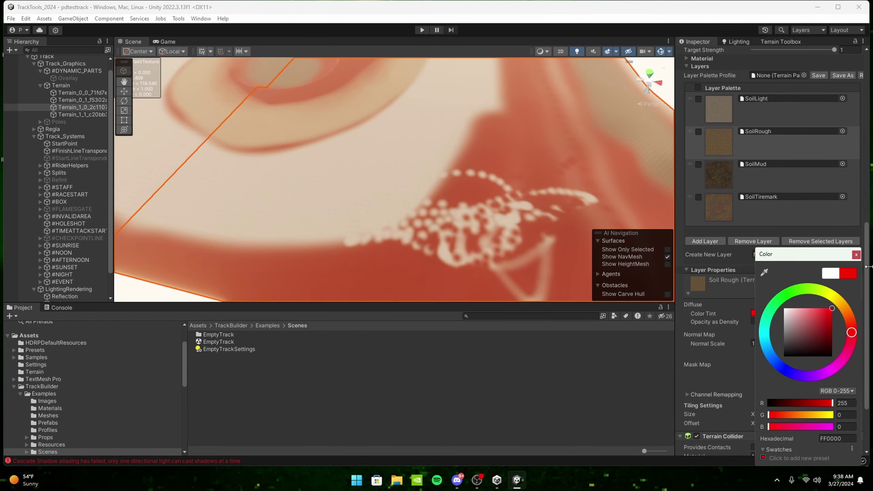
drag(812, 338, 861, 267)
click(856, 255)
Set the SoilRough layer's normal scale to 2.49, checking the ground texture up close
right_drag(584, 247, 309, 117)
click(758, 343)
text(2.34)
drag(762, 340, 797, 334)
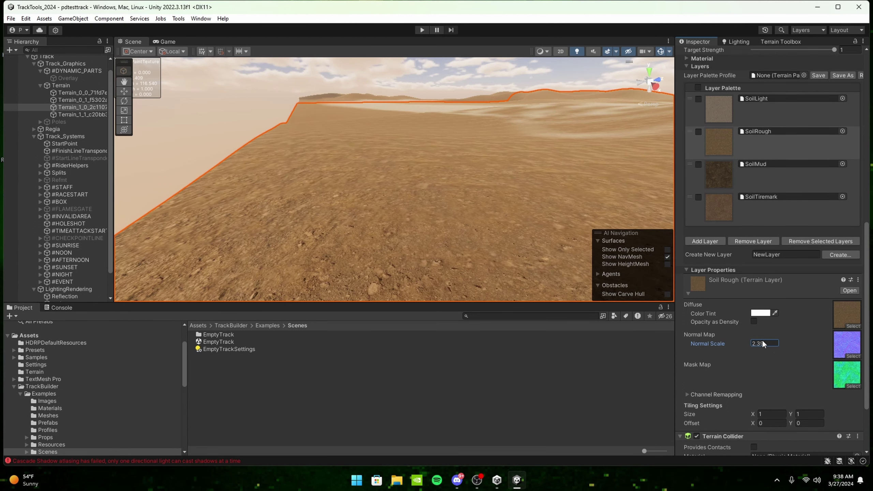
drag(724, 342, 752, 344)
mouse_move(395, 131)
right_down()
mouse_move(380, 148)
mouse_move(431, 234)
mouse_move(421, 225)
mouse_move(492, 171)
mouse_move(486, 142)
mouse_move(507, 189)
mouse_move(639, 191)
mouse_move(444, 185)
mouse_move(446, 192)
right_up()
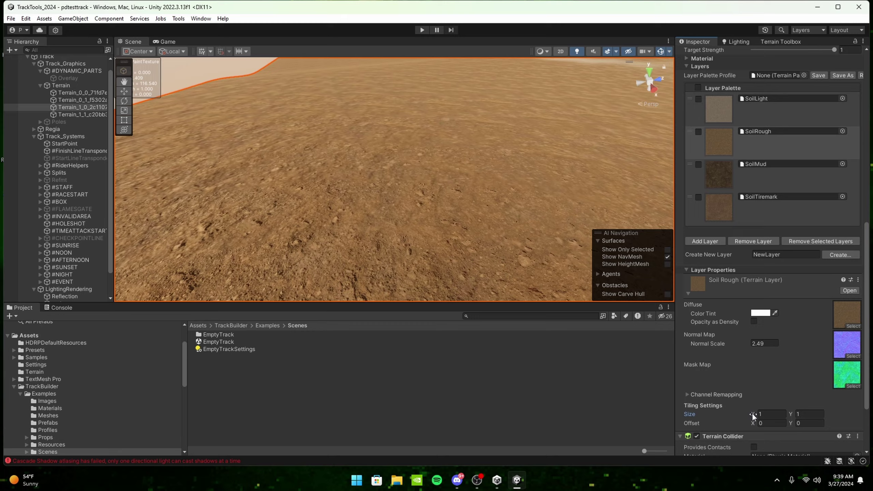
Set the SoilRough layer's tiling size to 3 in both X and Y
drag(752, 413, 803, 410)
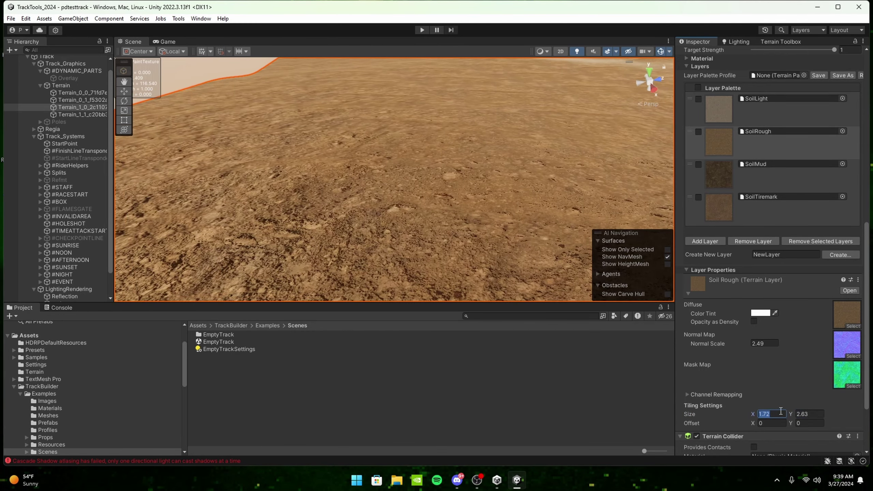
text(3)
click(816, 414)
text(3)
mouse_move(460, 193)
right_down()
mouse_move(468, 148)
mouse_move(513, 137)
mouse_move(544, 148)
mouse_move(526, 160)
mouse_move(396, 171)
mouse_move(627, 167)
mouse_move(462, 156)
mouse_move(604, 152)
mouse_move(767, 185)
right_up()
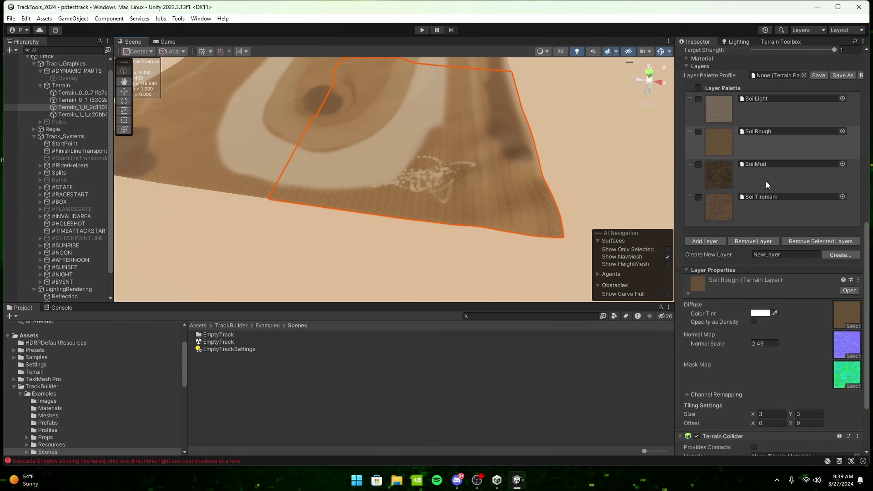
Paint SoilRough over the whole terrain with a brush size of about 58, covering the light track strokes and dark patches
key(s)
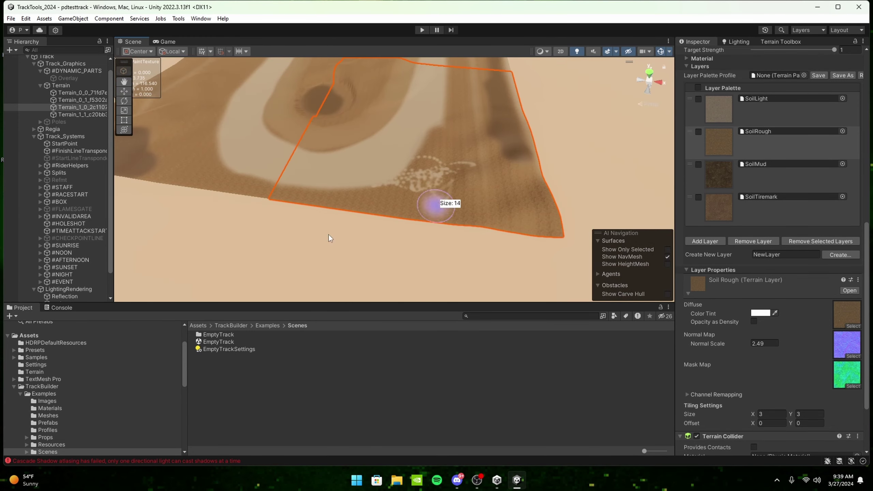
mouse_move(277, 191)
right_down()
mouse_move(318, 146)
mouse_move(332, 167)
right_up()
key(s)
key(s)
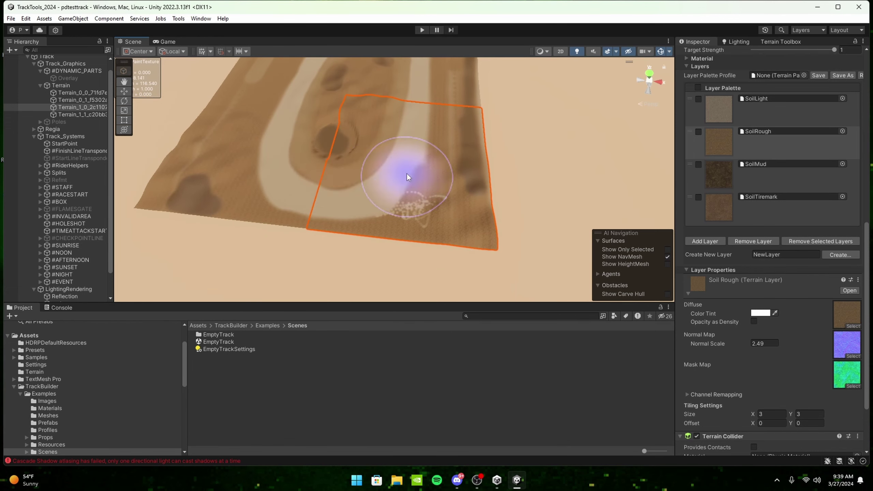
key(d)
mouse_move(343, 195)
mouse_down()
mouse_move(224, 194)
mouse_move(450, 189)
mouse_up()
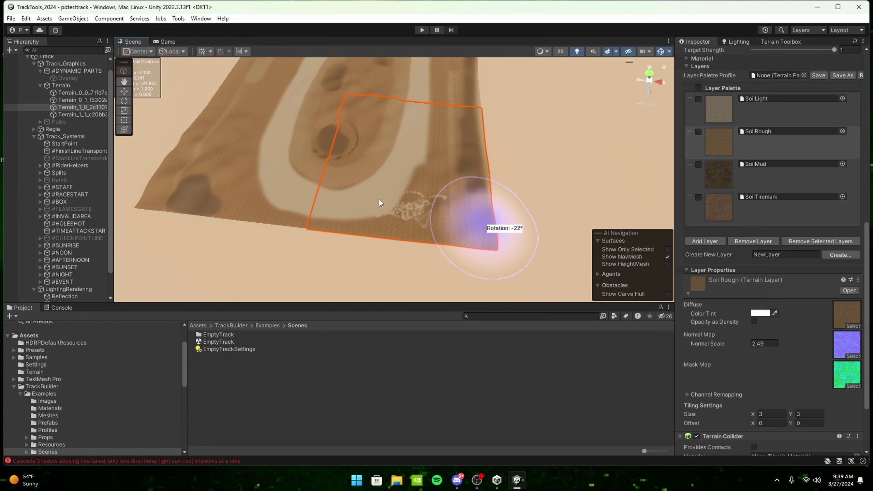
key(a)
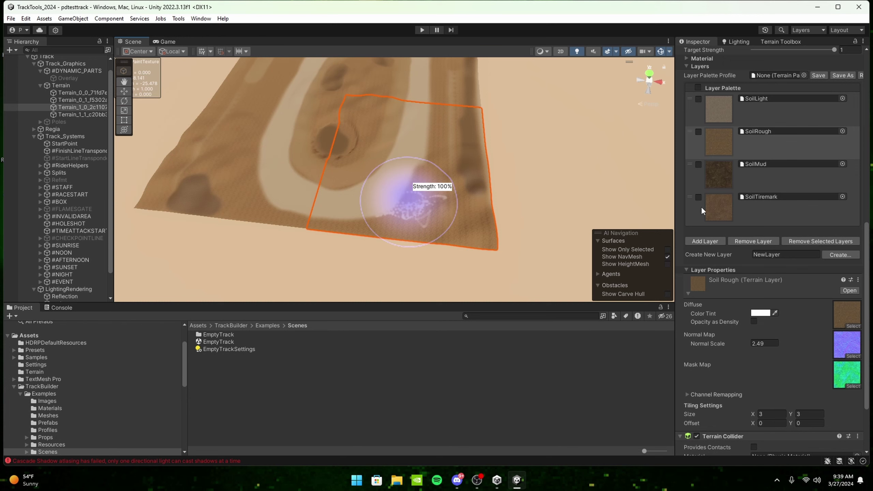
alt+drag(412, 195, 429, 148)
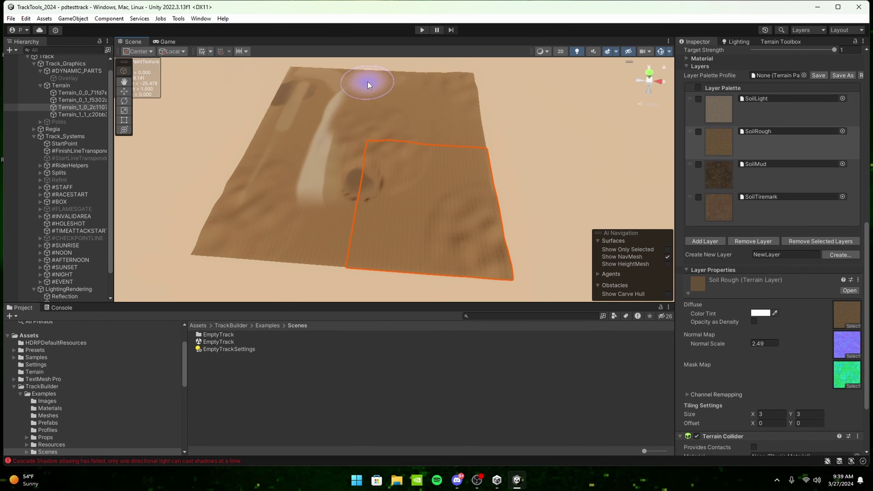
mouse_move(367, 85)
mouse_down()
mouse_move(296, 175)
mouse_move(358, 225)
mouse_move(327, 163)
mouse_move(310, 88)
mouse_up()
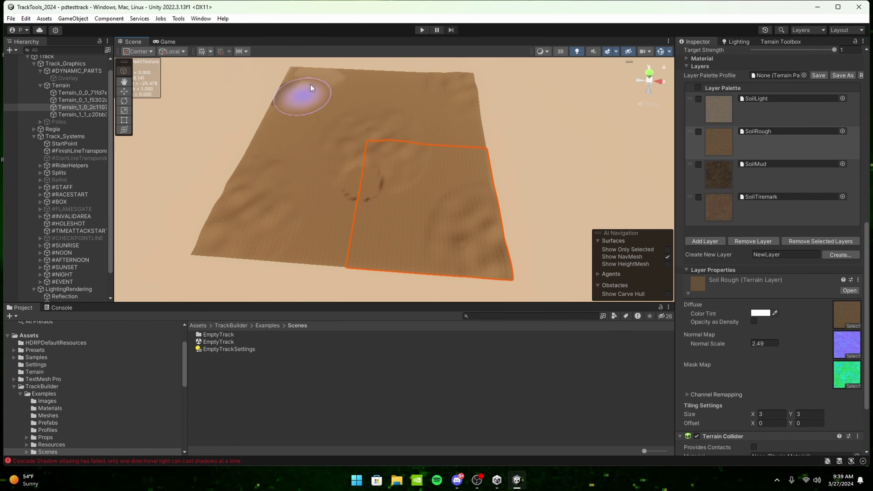
Switch the terrain editing tool from Paint Texture to Set Height
scroll(462, 158, up, 3)
mouse_move(477, 158)
alt+mouse_down()
mouse_move(343, 149)
mouse_move(342, 156)
alt+mouse_up()
mouse_move(462, 175)
alt+mouse_down()
mouse_move(476, 181)
mouse_move(444, 159)
mouse_move(328, 138)
alt+mouse_up()
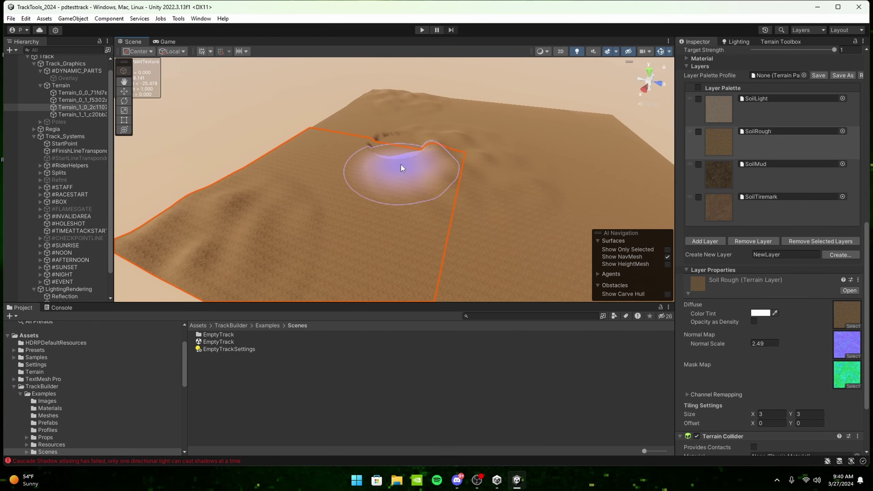
alt+drag(401, 165, 468, 165)
scroll(722, 151, up, 10)
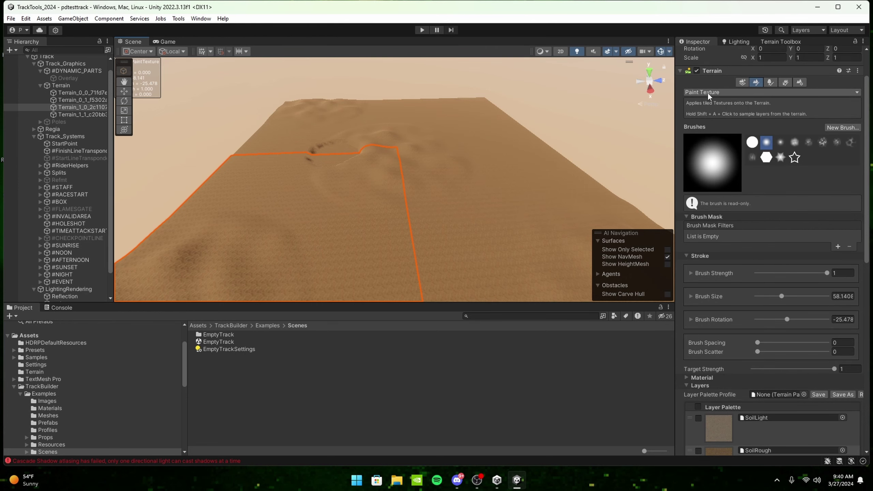
click(707, 93)
click(704, 123)
alt+drag(399, 162, 385, 216)
scroll(392, 220, down, 3)
key(s)
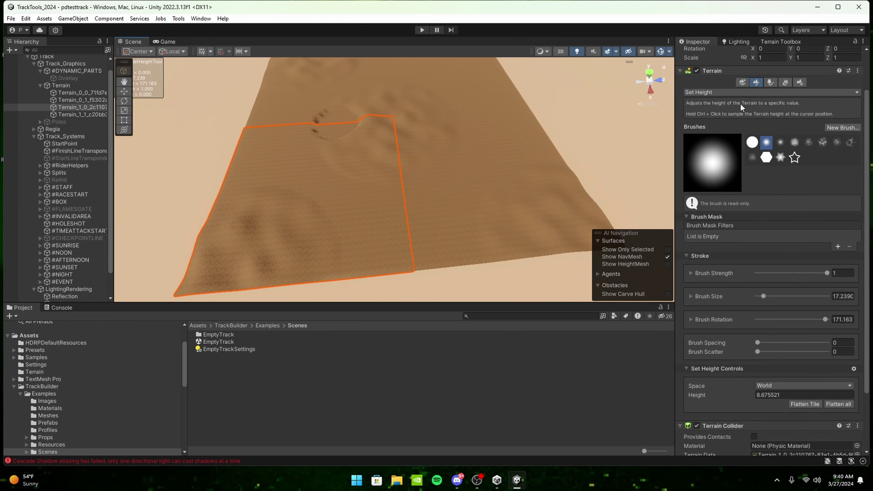
click(735, 92)
click(714, 123)
Sample a target height of 1.999634 from flat ground and flatten the bumpy corner tile with a brush size of about 60
key(s)
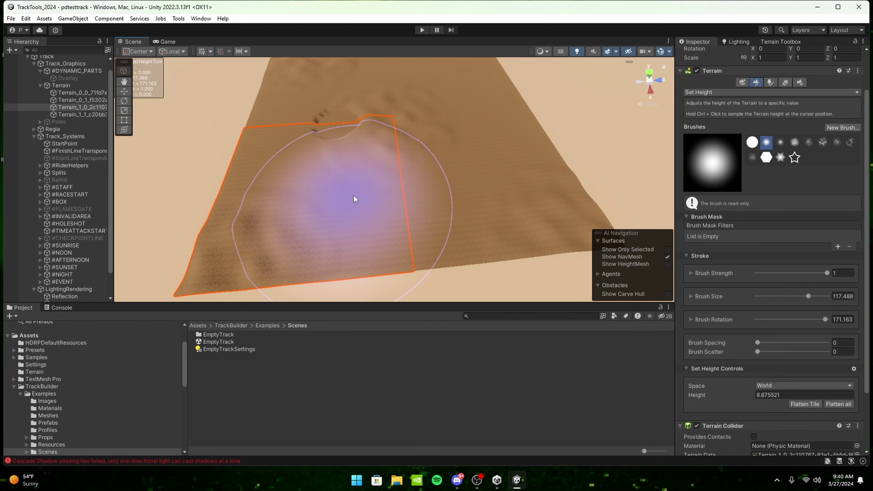
key(s)
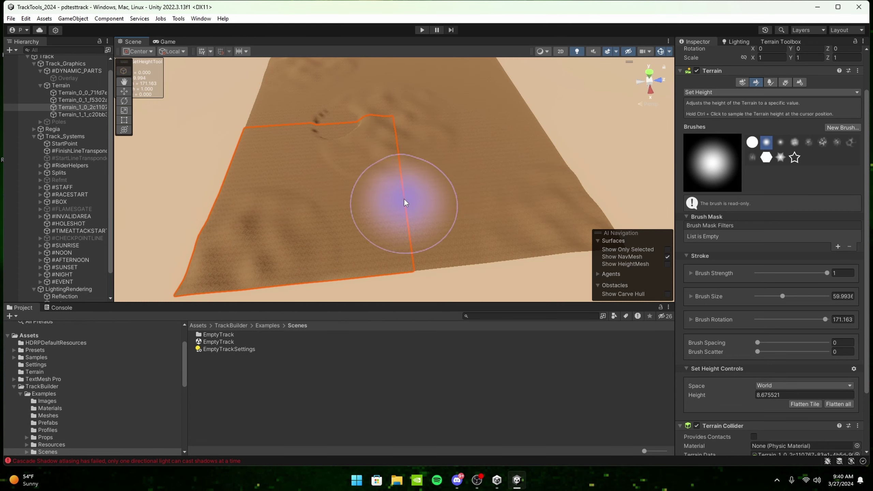
ctrl+click(419, 203)
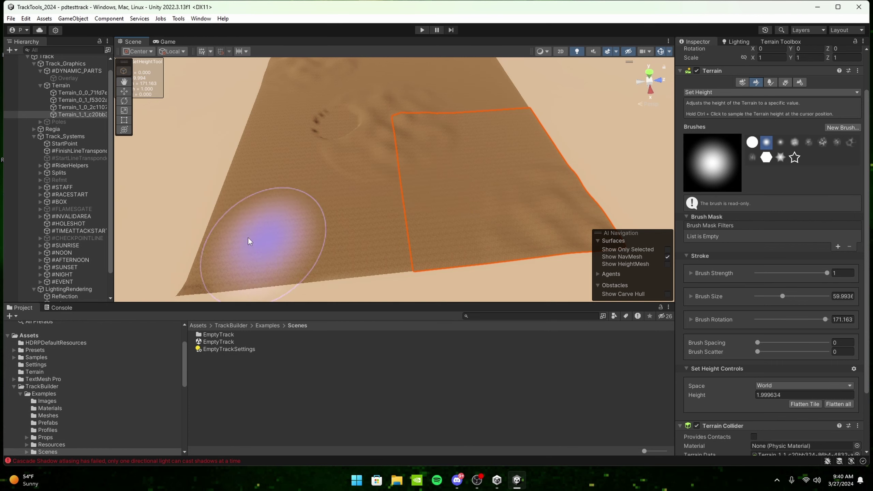
click(283, 239)
Select the Terrain_1_1 tile and reactivate the Set Height tool on it
key(w)
right_drag(283, 239, 314, 227)
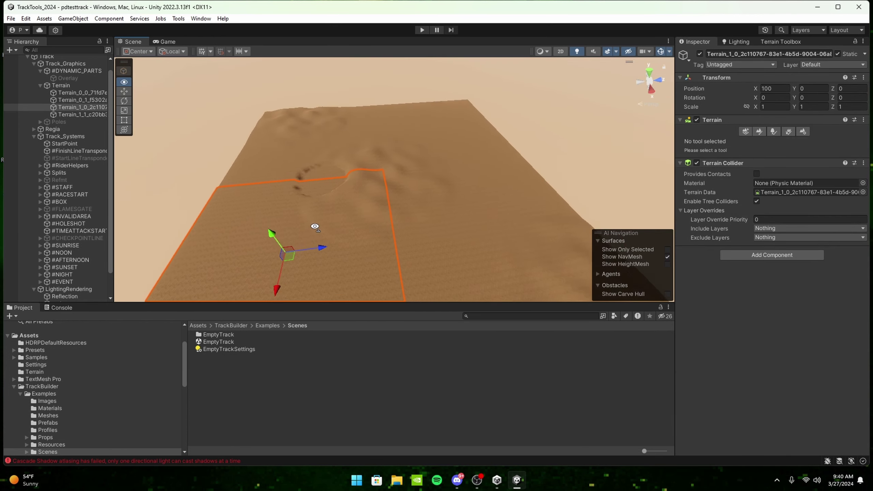
alt+drag(314, 227, 367, 193)
click(346, 179)
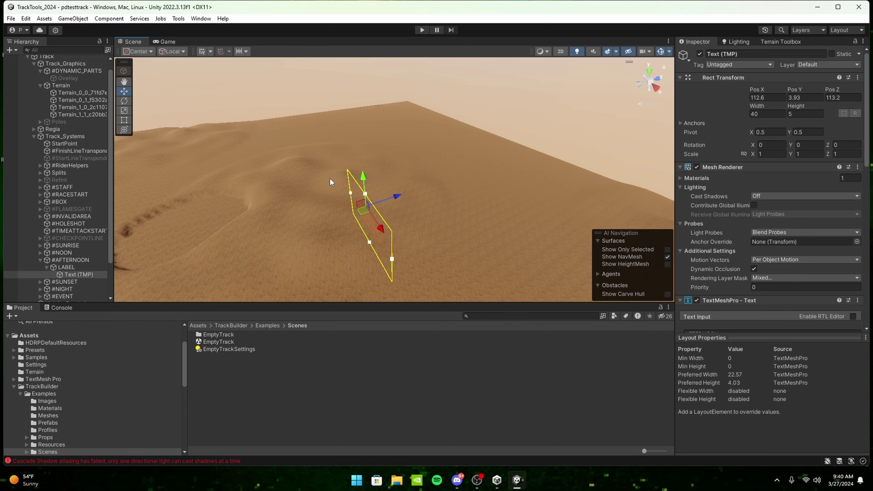
click(496, 215)
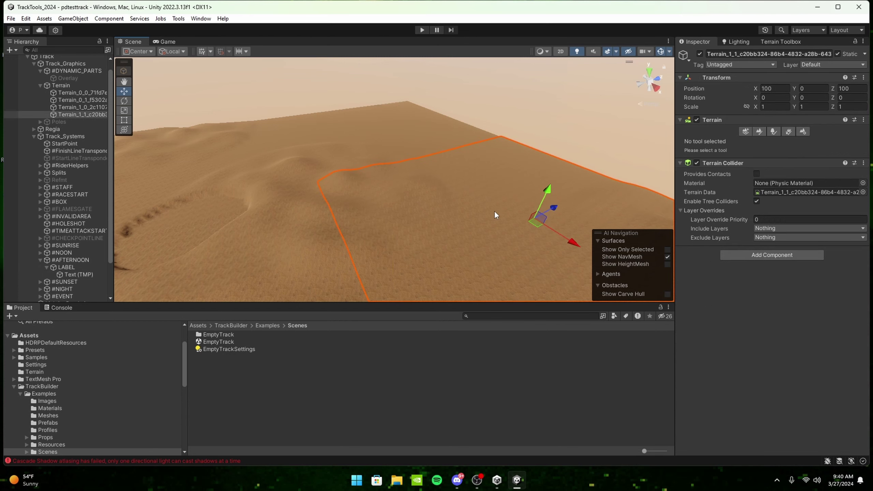
click(761, 131)
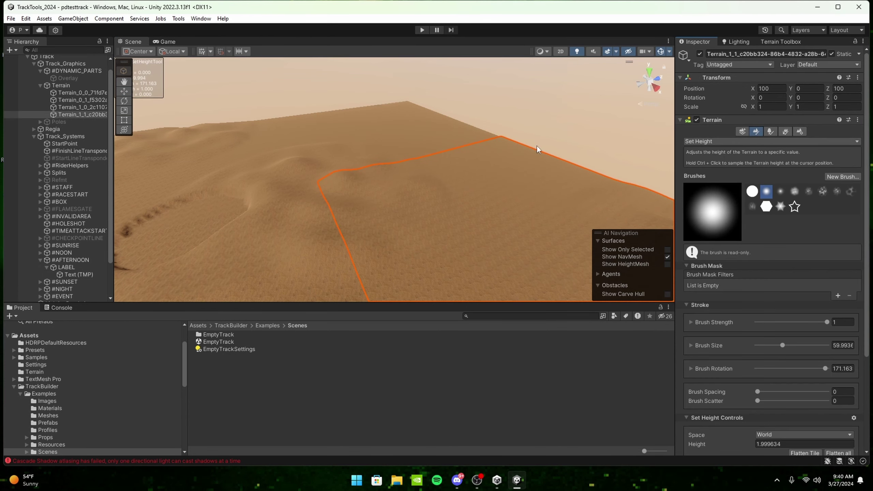
Sample a height of 6.147842 and try raising a flat-topped mound on the Terrain_1_1 tile with a brush size of about 18
ctrl+click(342, 172)
key(s)
mouse_move(356, 166)
right_down()
mouse_move(332, 187)
mouse_move(334, 142)
mouse_move(473, 181)
right_up()
key(w)
mouse_move(473, 181)
mouse_down()
mouse_move(480, 166)
mouse_move(421, 181)
mouse_up()
mouse_move(421, 181)
right_down()
mouse_move(405, 167)
mouse_move(306, 135)
mouse_move(311, 146)
right_up()
key(d)
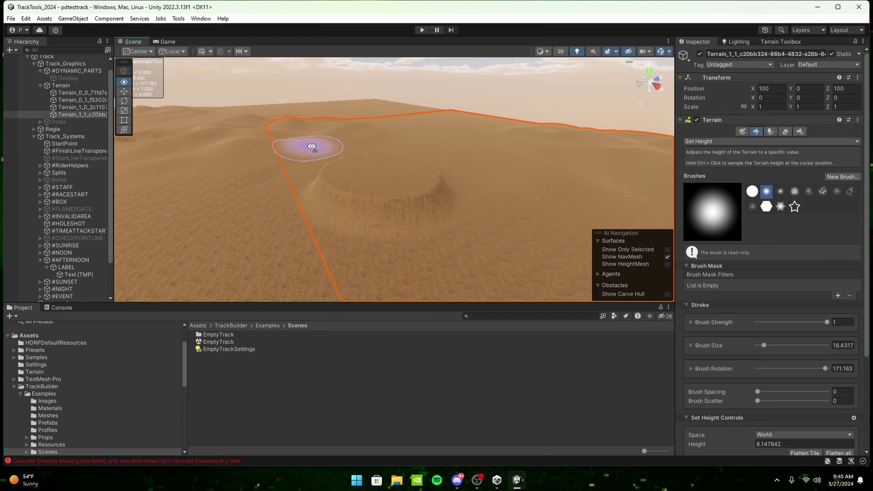
alt+drag(311, 148, 337, 157)
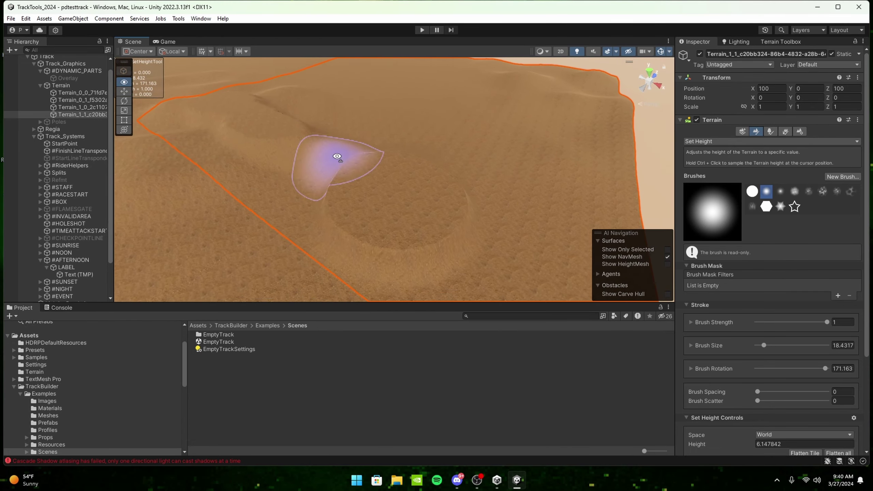
key(s)
mouse_move(336, 156)
right_down()
mouse_move(296, 167)
mouse_move(438, 206)
right_up()
Sample the 1.999634 ground height and flatten all four terrain tiles with a brush size of about 160
ctrl+click(429, 222)
key(s)
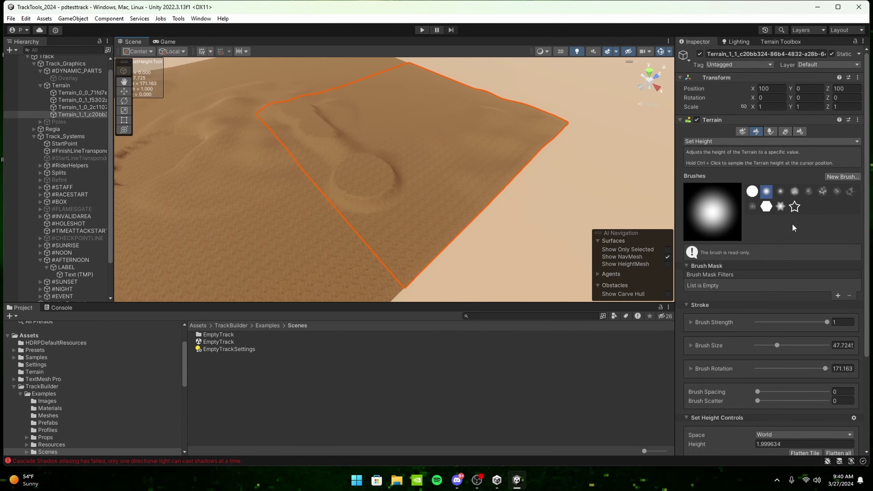
key(s)
key(s)
right_drag(371, 174, 345, 179)
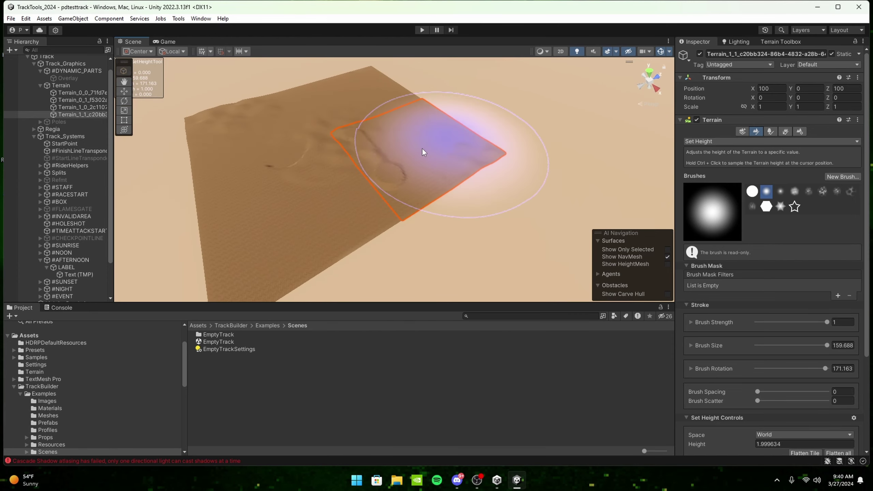
mouse_move(423, 152)
mouse_down()
mouse_move(450, 157)
mouse_move(368, 119)
mouse_move(347, 137)
mouse_move(246, 121)
mouse_up()
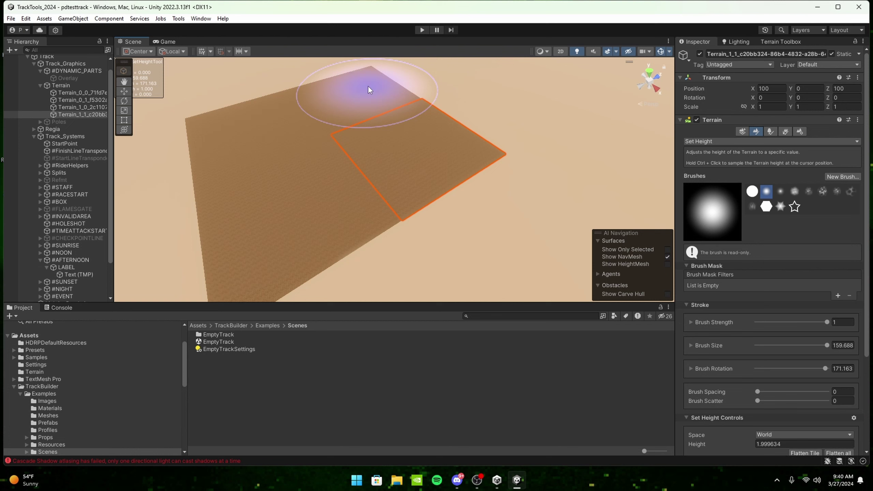
click(326, 119)
Switch back to Paint Texture on the Terrain_1_1 tile with the SoilLight layer and a brush size of about 13
mouse_move(438, 165)
right_down()
mouse_move(427, 145)
mouse_move(317, 105)
mouse_move(450, 126)
mouse_move(350, 167)
mouse_move(401, 176)
right_up()
key(w)
key(s)
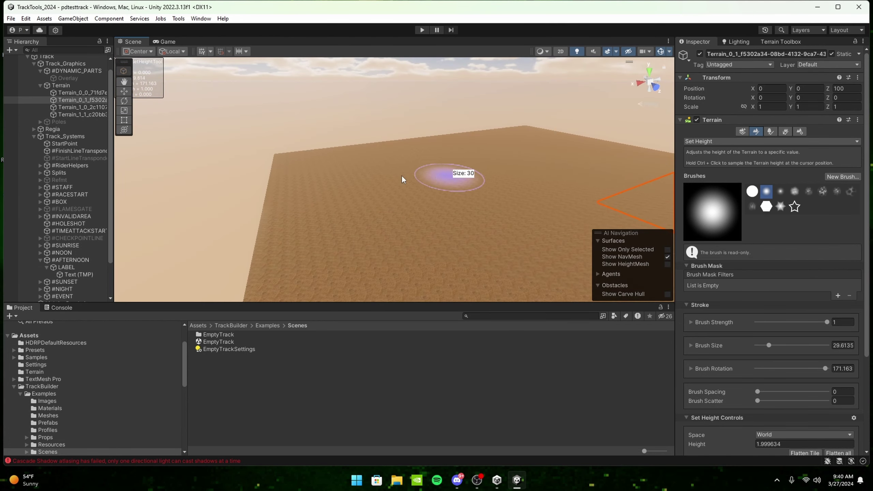
key(a)
mouse_move(277, 181)
right_down()
mouse_move(404, 187)
mouse_move(429, 208)
right_up()
click(429, 208)
right_drag(347, 178, 388, 170)
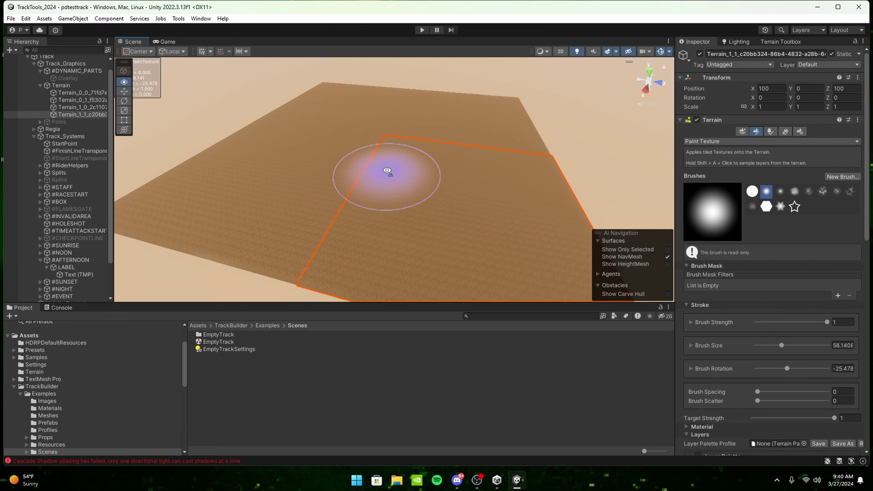
mouse_move(387, 171)
alt+mouse_down()
mouse_move(428, 195)
mouse_move(439, 205)
mouse_move(431, 214)
alt+mouse_up()
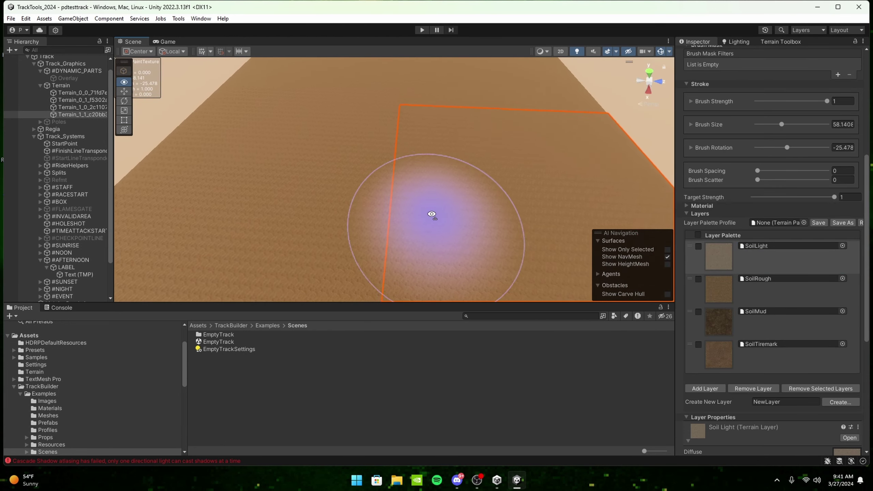
key(a)
mouse_move(432, 214)
right_down()
mouse_move(546, 263)
mouse_move(428, 199)
mouse_move(469, 251)
right_up()
key(s)
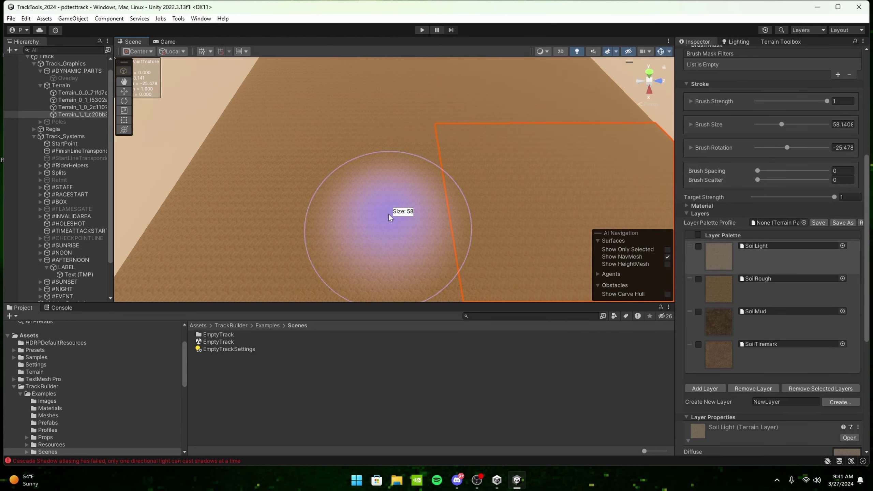
key(s)
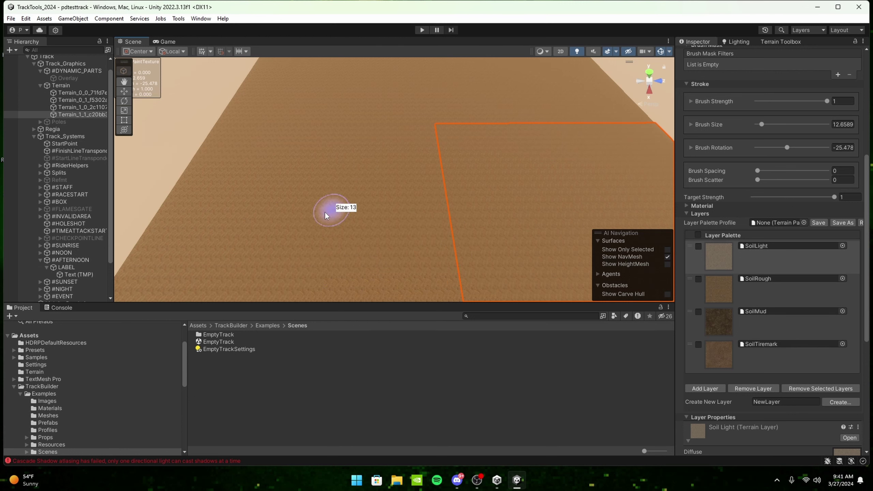
Try an L-shaped SoilLight stroke across the flattened terrain and undo it
right_drag(460, 193, 449, 222)
key(e)
alt+drag(449, 223, 243, 245)
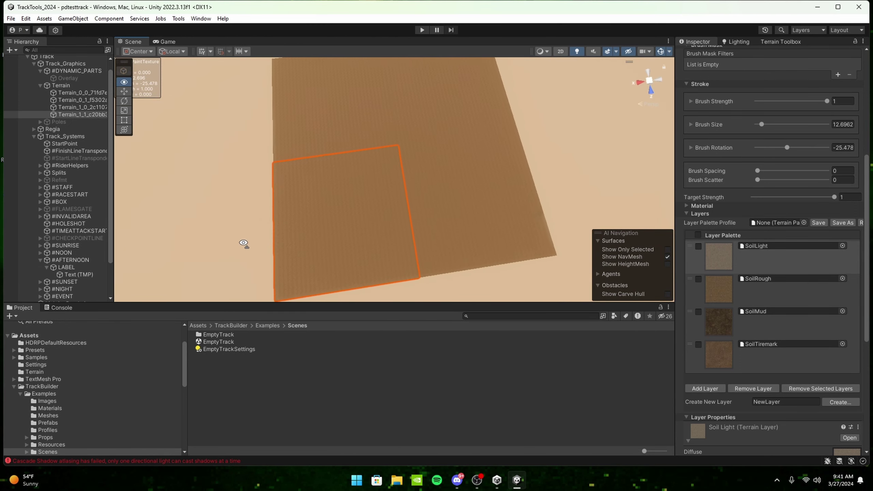
alt+drag(414, 206, 465, 191)
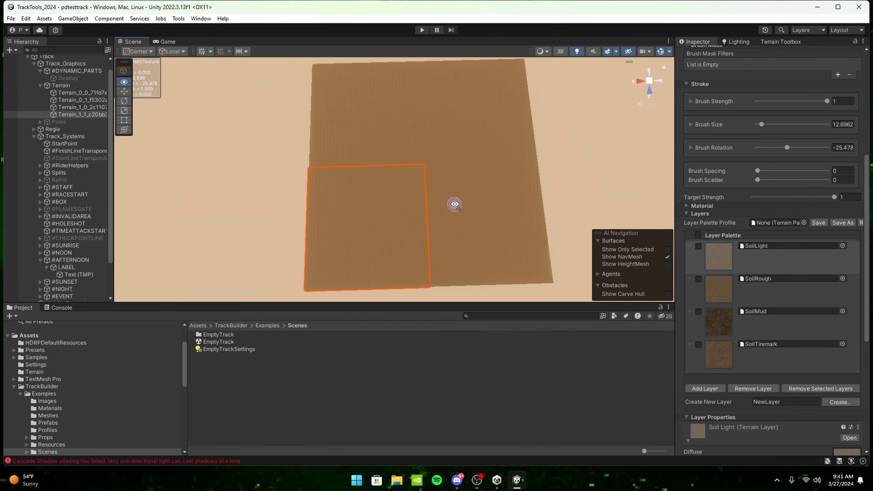
alt+drag(454, 204, 469, 221)
click(471, 225)
drag(384, 214, 355, 94)
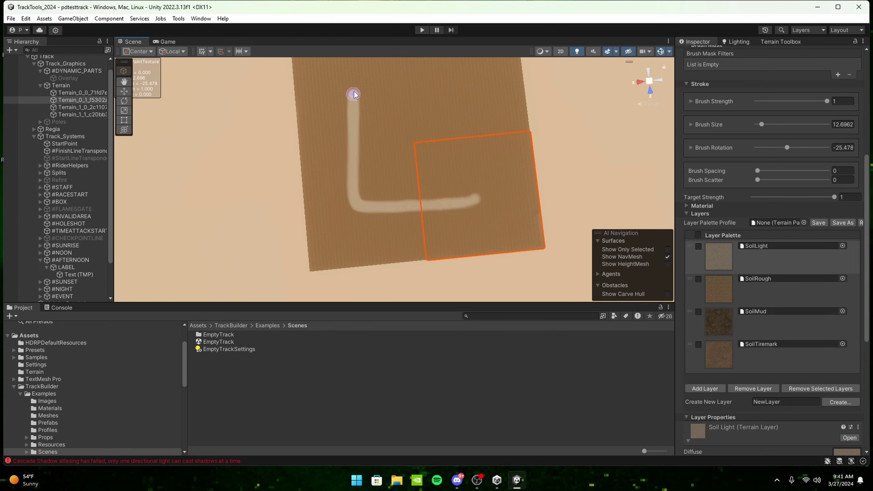
mouse_move(473, 204)
alt+mouse_down()
mouse_move(488, 205)
mouse_move(442, 181)
mouse_move(372, 206)
alt+mouse_up()
key(ctrl+z)
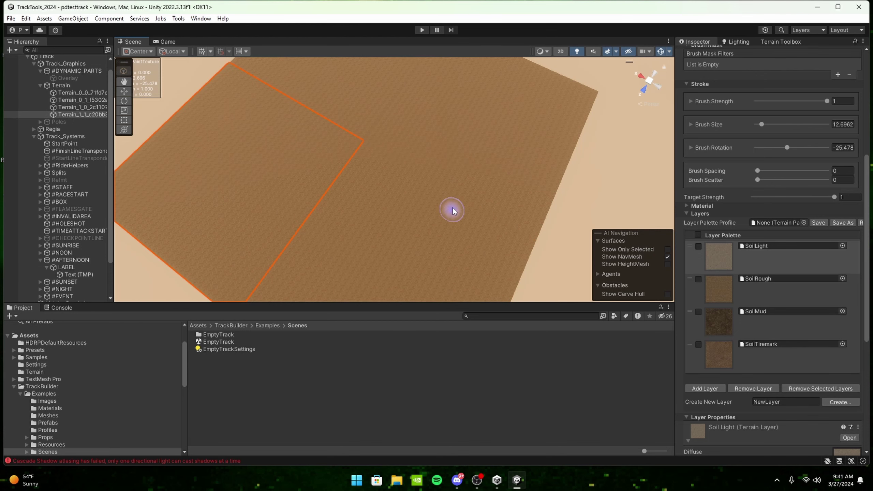
Paint a closed SoilLight loop across the four terrain tiles as the track outline, with a brush size of about 13
alt+drag(451, 208, 362, 185)
scroll(362, 186, down, 3)
drag(449, 118, 378, 130)
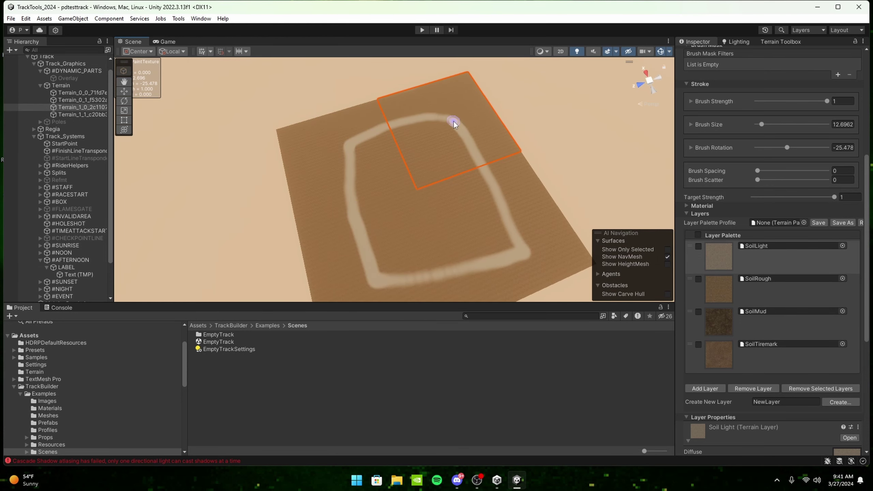
Select the Track_Systems group to view its objects' outlines over the painted loop
mouse_move(349, 242)
right_down()
mouse_move(468, 222)
mouse_move(474, 234)
mouse_move(389, 194)
right_up()
key(w)
alt+drag(389, 194, 144, 124)
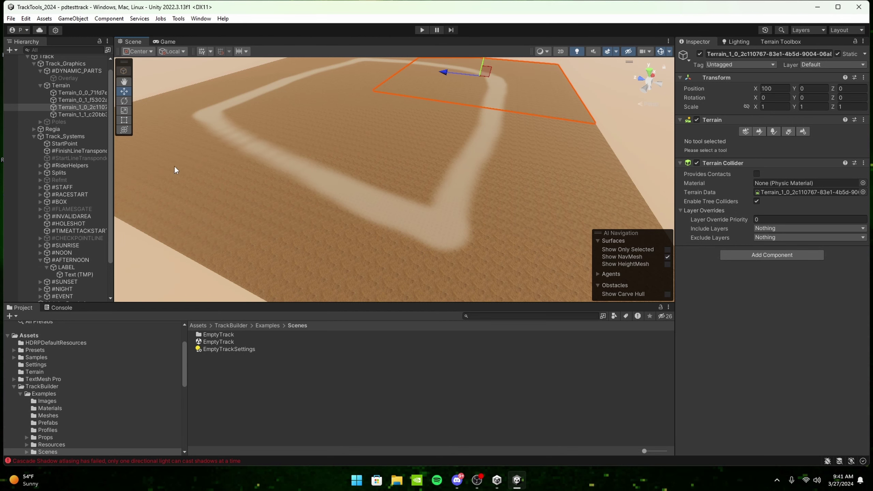
click(51, 136)
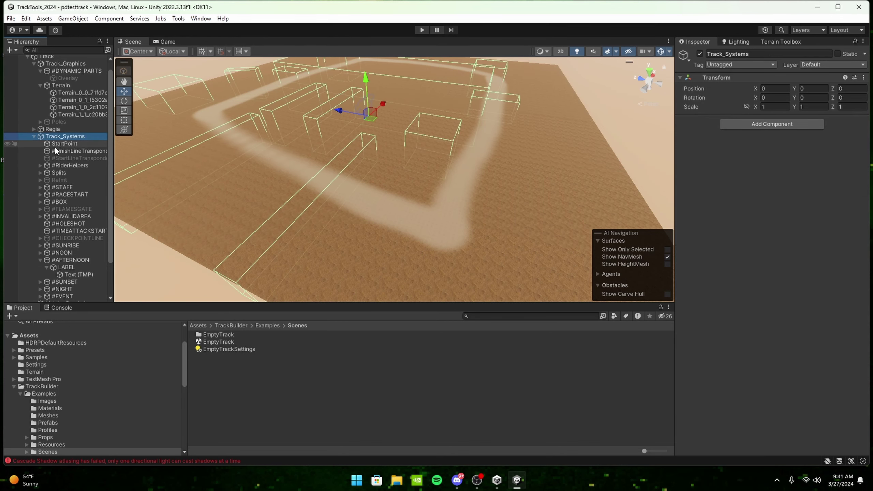
Move the StartPoint object next to the nearest corner of the painted loop, at about X 19.93, Y 2.67, Z 34.32
click(58, 144)
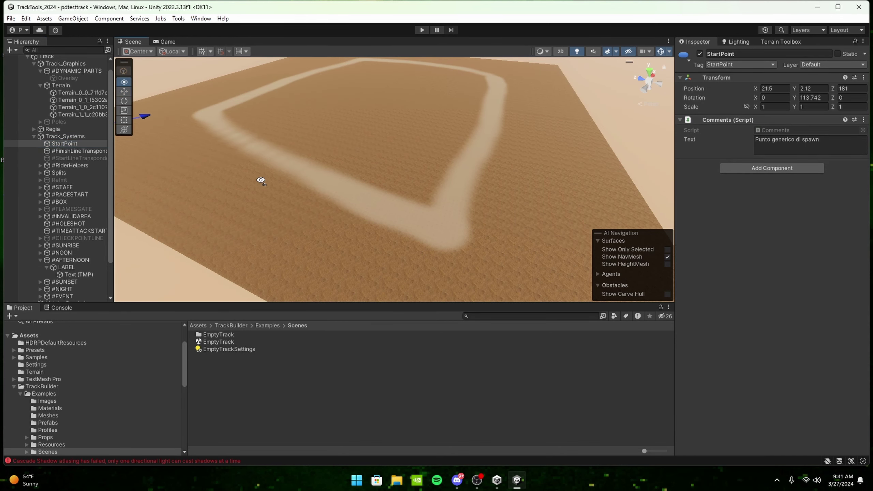
key(f)
drag(258, 141, 553, 311)
key(f)
alt+drag(390, 184, 379, 186)
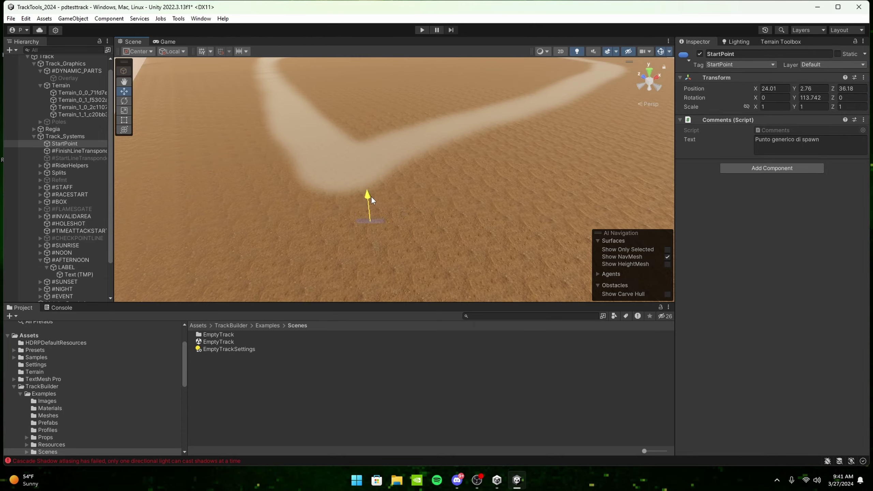
alt+drag(361, 234, 347, 195)
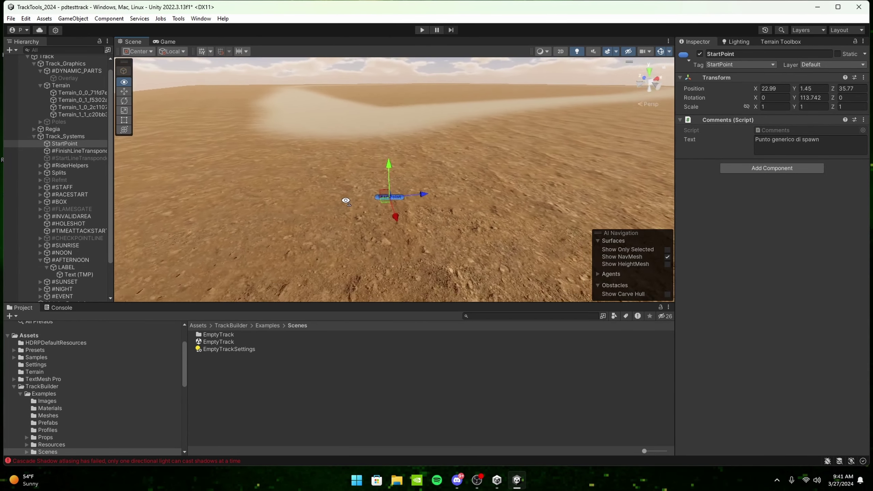
drag(385, 160, 391, 216)
key(w)
right_drag(408, 188, 486, 188)
alt+drag(350, 186, 375, 217)
Rotate StartPoint about its vertical axis to a Y rotation of about 16.3 degrees so it faces the track
key(e)
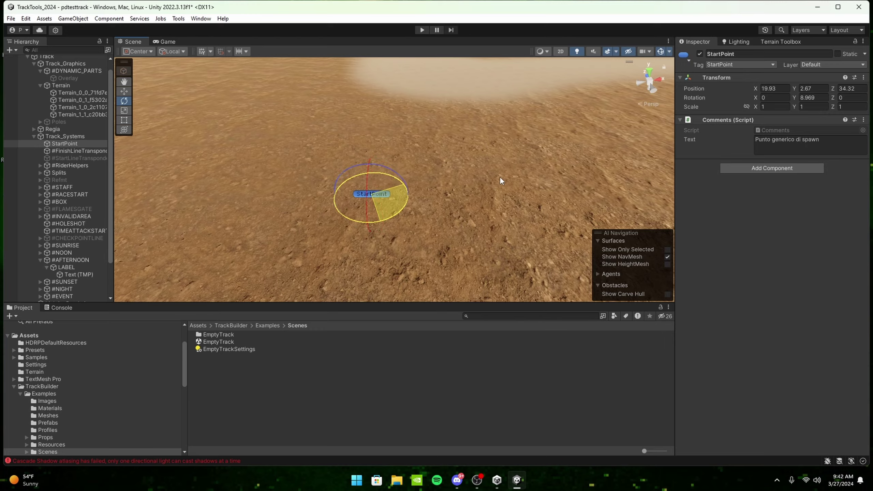
drag(500, 177, 498, 175)
key(w)
right_drag(438, 176, 364, 181)
key(d)
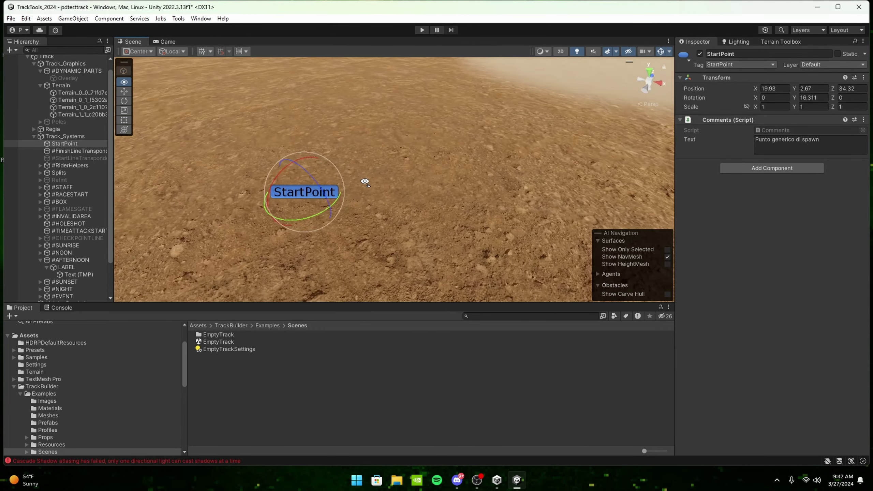
alt+drag(364, 182, 380, 199)
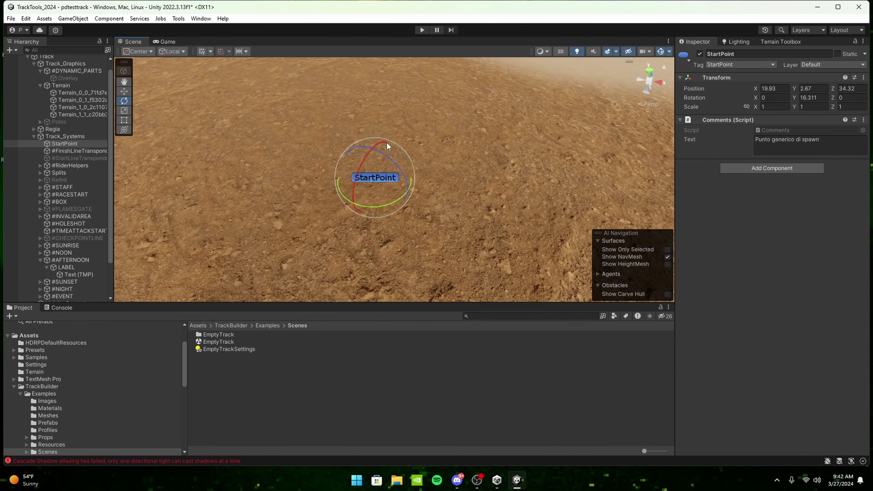
alt+drag(383, 146, 404, 151)
key(w)
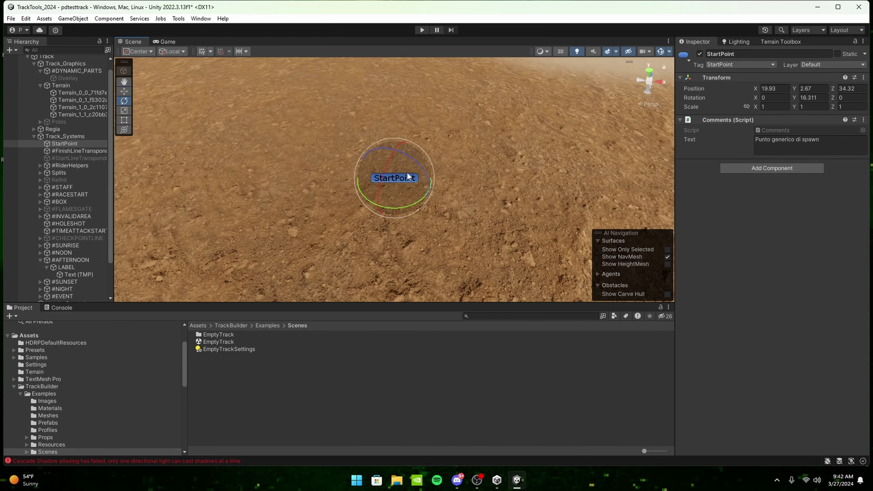
alt+drag(408, 176, 445, 160)
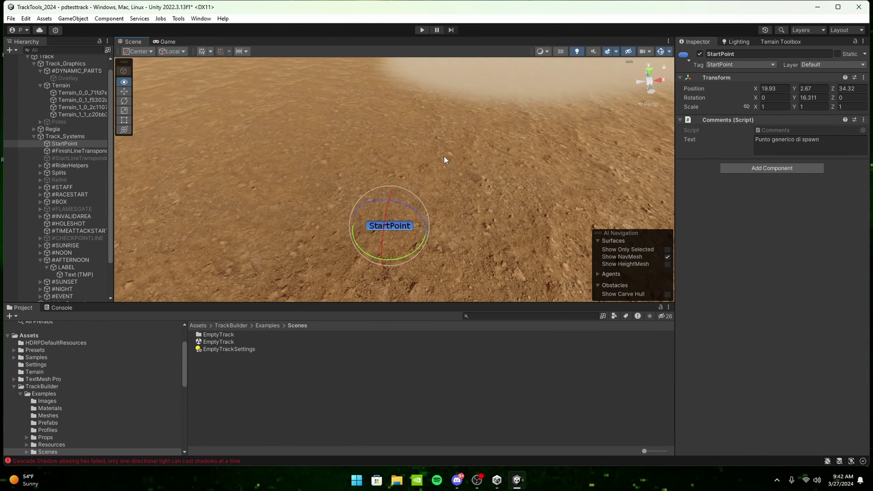
mouse_move(418, 222)
alt+mouse_down()
mouse_move(433, 157)
mouse_move(407, 168)
mouse_move(415, 146)
mouse_move(432, 212)
alt+mouse_up()
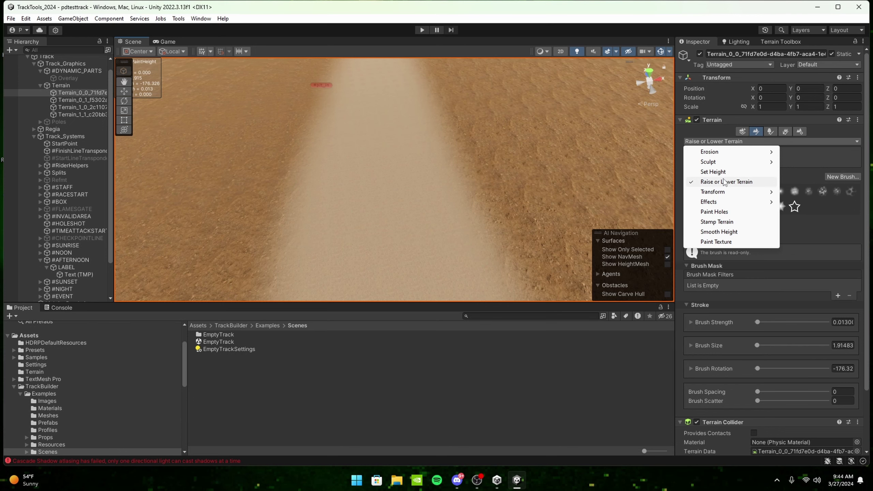
Raise a small mound on the painted track with Raise or Lower Terrain, brush size about 1.7 and strength 0.017
click(725, 182)
key(w)
mouse_move(499, 187)
right_down()
mouse_move(440, 187)
mouse_move(481, 176)
right_up()
key(a)
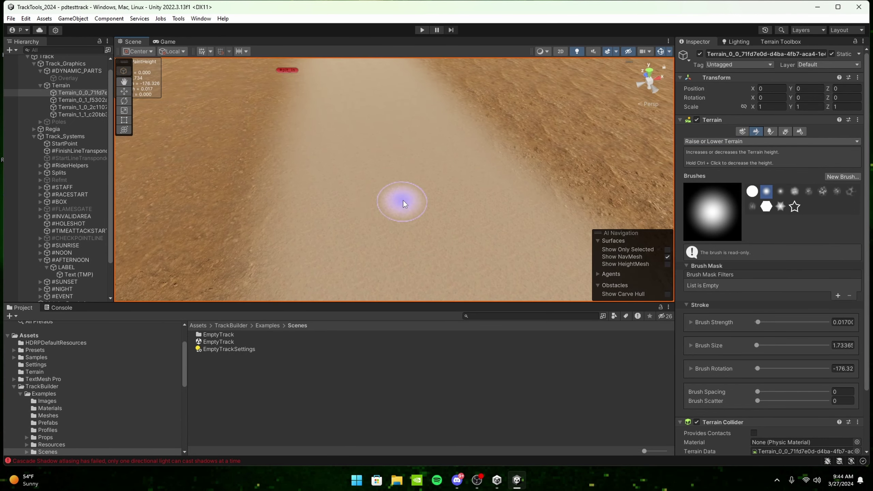
mouse_move(417, 195)
alt+mouse_down()
mouse_move(407, 137)
mouse_move(377, 109)
mouse_move(376, 121)
mouse_move(516, 148)
mouse_move(390, 185)
alt+mouse_up()
Switch to Set Height and sample the mound's top to set the target height to about 3.53
click(712, 141)
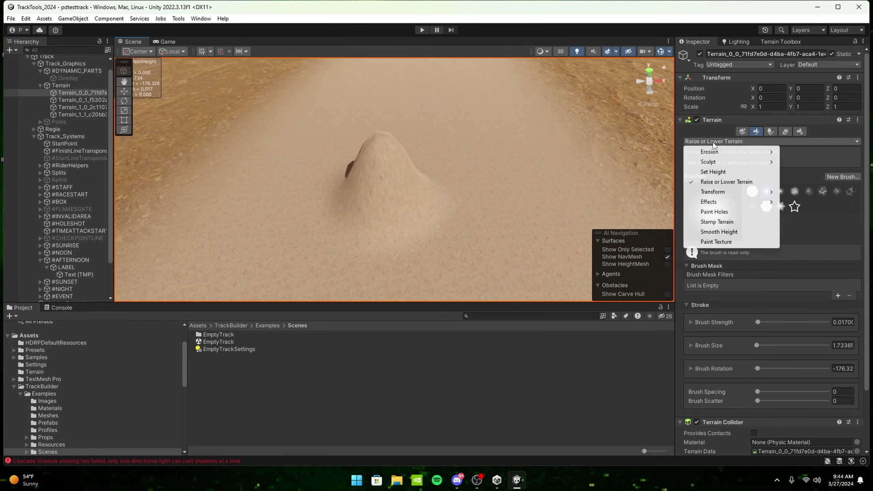
mouse_move(721, 167)
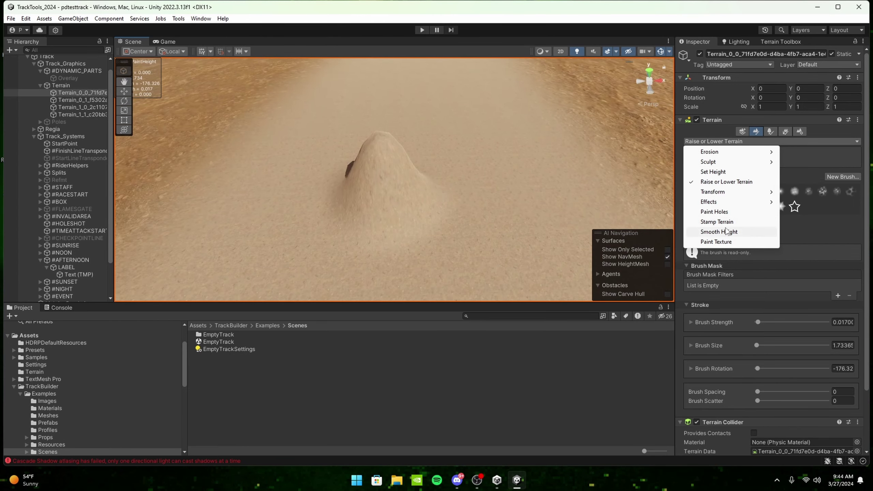
click(713, 172)
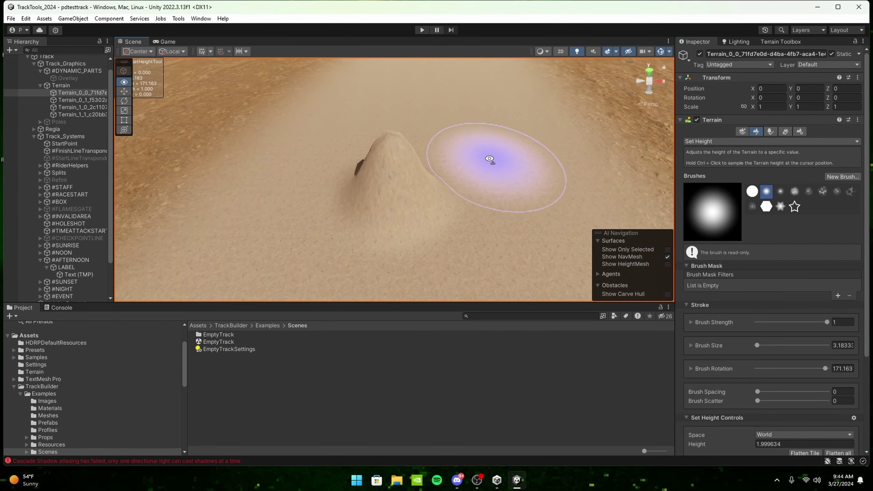
mouse_move(489, 158)
alt+mouse_down()
mouse_move(426, 215)
mouse_move(462, 164)
mouse_move(455, 208)
alt+mouse_up()
ctrl+click(435, 210)
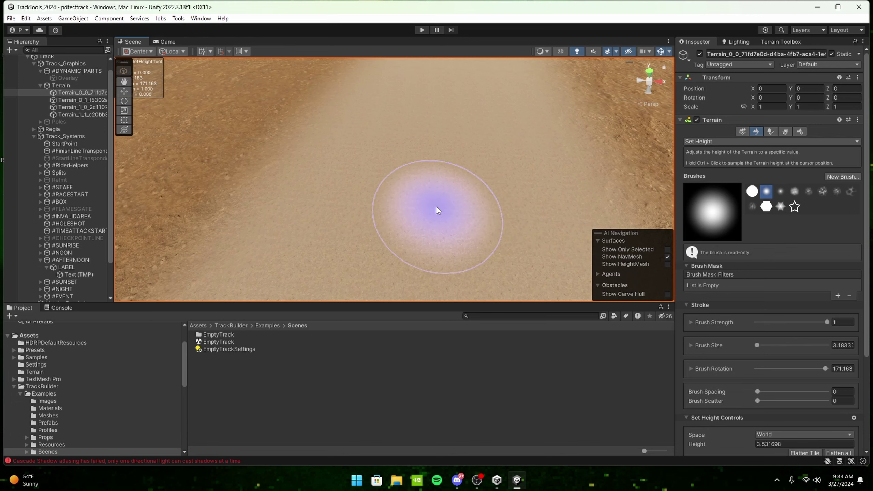
Paint a raised wall across the full track width at the sampled height, with a brush size of about 2
scroll(435, 206, down, 3)
key(s)
mouse_move(439, 207)
mouse_down()
mouse_move(476, 209)
mouse_move(336, 196)
mouse_move(468, 209)
mouse_up()
key(ctrl+z)
key(s)
mouse_move(560, 216)
mouse_down()
mouse_move(566, 209)
mouse_move(326, 183)
mouse_up()
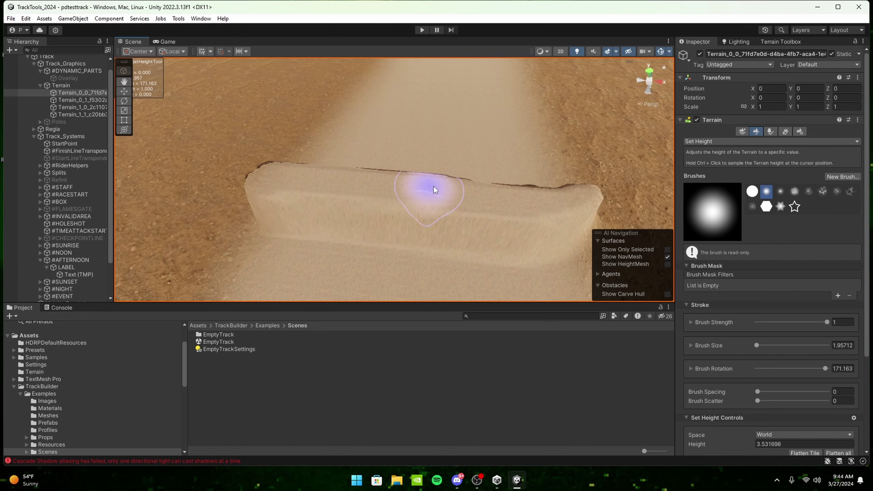
Extend the wall along the track into a flat tabletop at height 3.53, using a brush size of about 6.1 for the fill
right_drag(279, 175, 401, 172)
scroll(400, 133, down, 5)
mouse_move(399, 169)
mouse_down()
mouse_move(399, 132)
mouse_move(376, 188)
mouse_up()
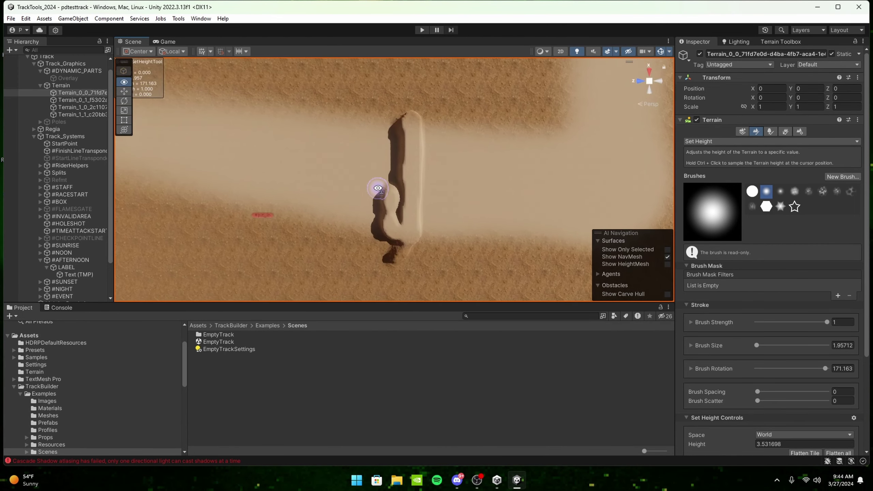
key(s)
drag(391, 217, 277, 193)
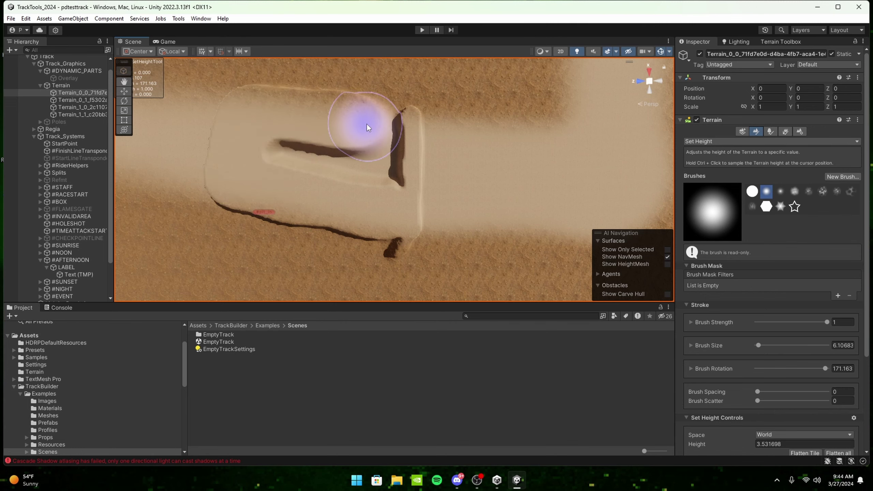
key(bracketleft)
key(bracketleft)
key(bracketleft)
mouse_move(277, 148)
right_down()
mouse_move(444, 160)
mouse_move(364, 117)
mouse_move(273, 133)
mouse_move(317, 129)
right_up()
Build up a rough takeoff ramp against the tabletop's front with Raise or Lower Terrain, brush size about 1.66 and strength 0.017
click(718, 141)
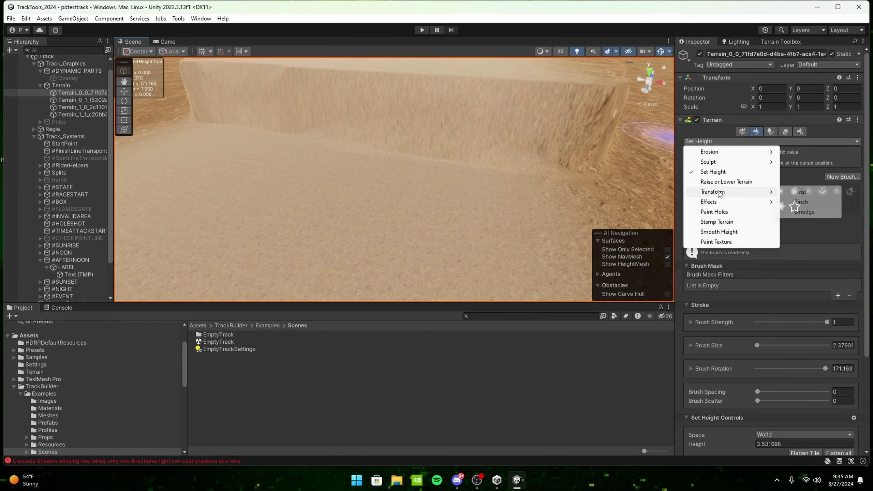
click(718, 181)
key(s)
mouse_move(511, 178)
right_down()
mouse_move(584, 175)
mouse_move(550, 180)
mouse_move(561, 176)
right_up()
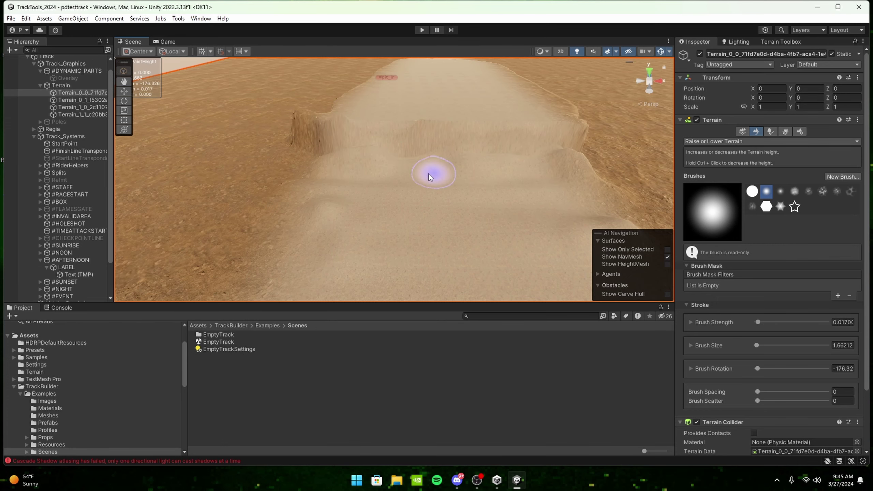
right_drag(369, 215, 467, 215)
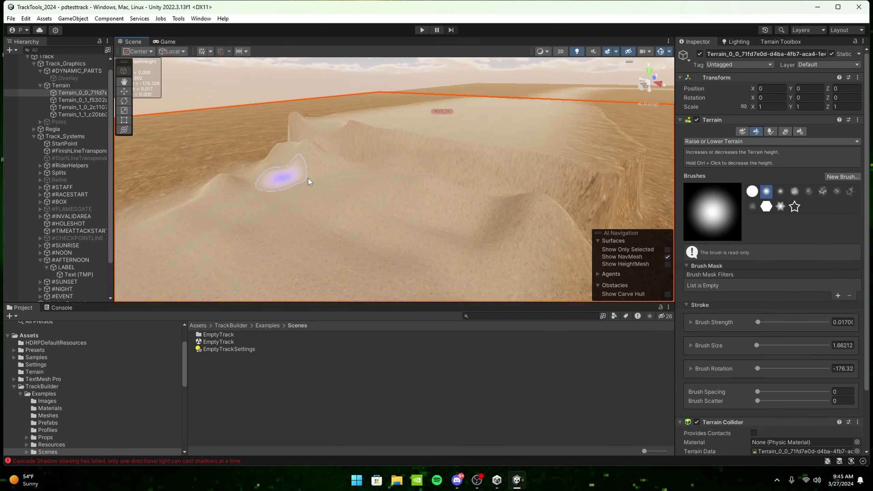
right_drag(360, 161, 615, 189)
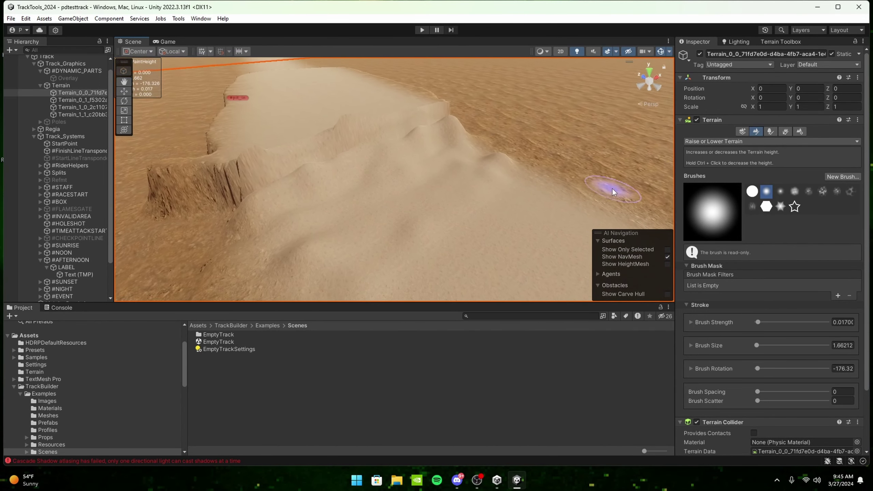
Smooth the takeoff ramp's bumps with Smooth Height, using a brush size of about 4.5 and a brush strength of 1
click(720, 141)
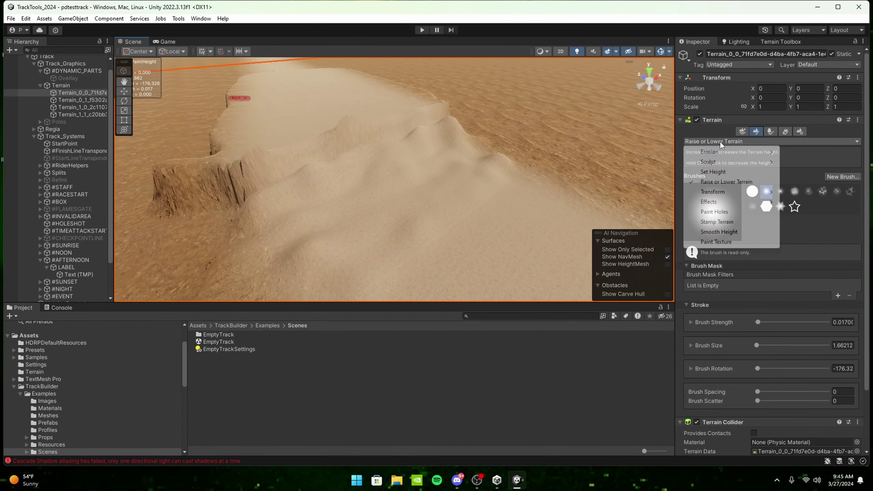
click(733, 232)
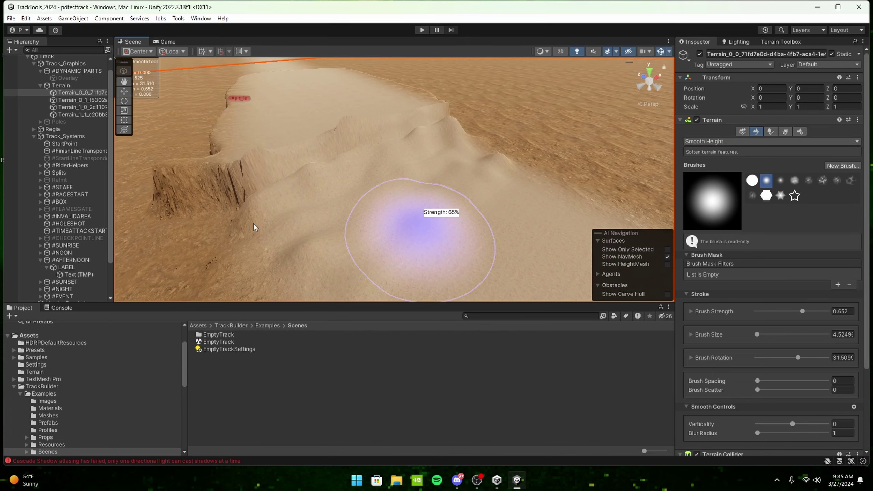
right_drag(441, 201, 395, 213)
mouse_move(395, 213)
mouse_down()
mouse_move(300, 228)
mouse_move(390, 193)
mouse_move(495, 177)
mouse_up()
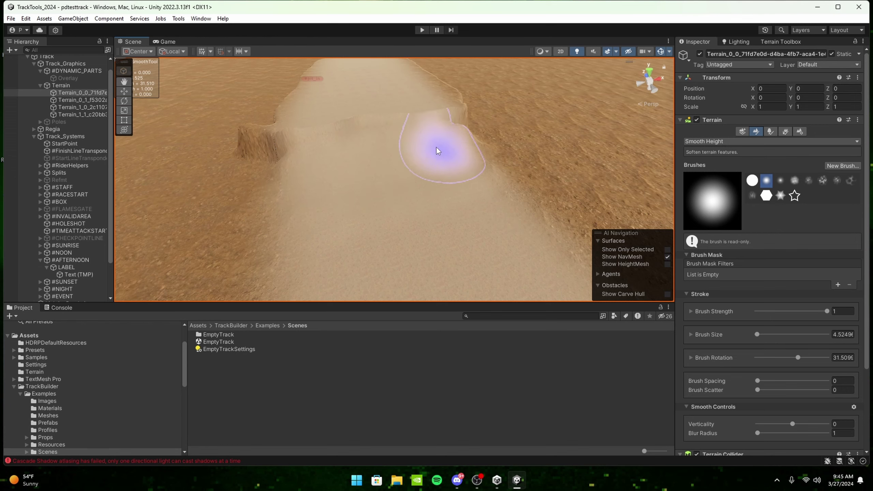
mouse_move(369, 119)
alt+mouse_down()
mouse_move(399, 132)
mouse_move(453, 136)
mouse_move(415, 154)
mouse_move(454, 127)
alt+mouse_up()
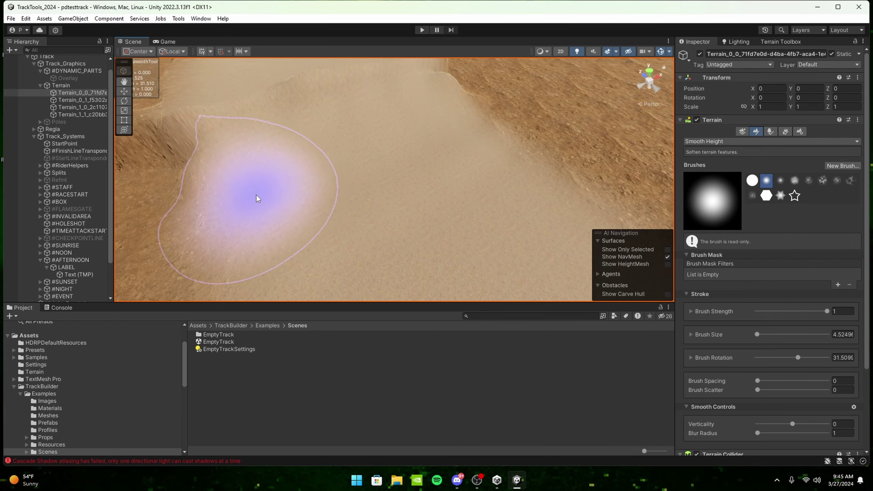
alt+drag(404, 170, 441, 168)
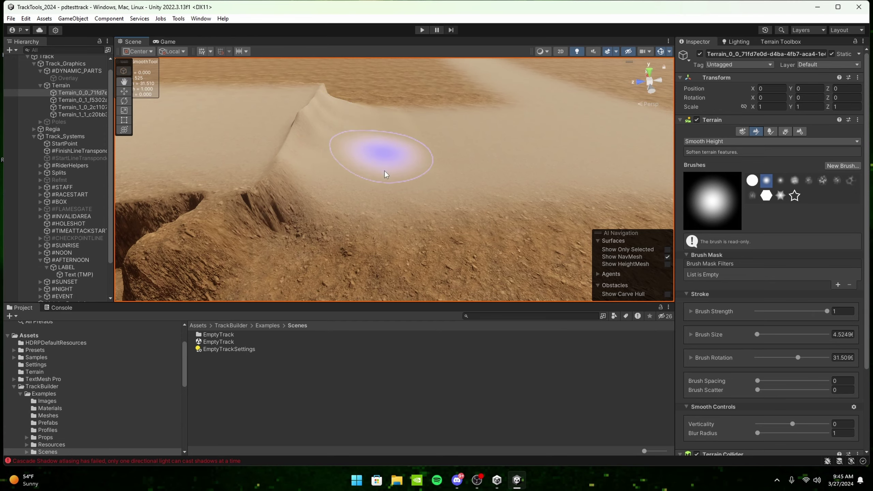
Soften the takeoff ramp's upper edge with Smooth Height at a brush strength of about 0.23
mouse_move(384, 171)
alt+mouse_down()
mouse_move(474, 128)
mouse_move(423, 170)
mouse_move(403, 142)
mouse_move(388, 146)
alt+mouse_up()
key(a)
mouse_move(388, 146)
mouse_down()
mouse_move(356, 164)
mouse_move(407, 120)
mouse_up()
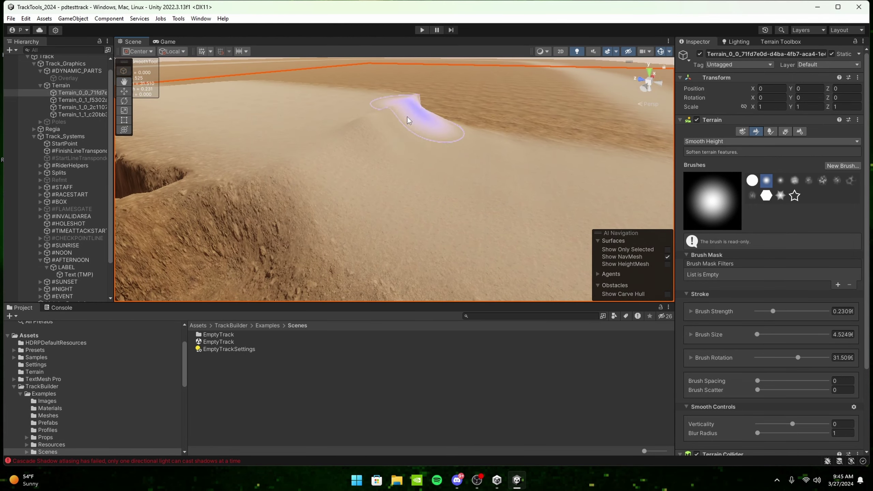
mouse_move(335, 148)
alt+mouse_down()
mouse_move(497, 96)
mouse_move(510, 97)
mouse_move(478, 107)
mouse_move(550, 124)
mouse_move(510, 128)
mouse_move(518, 135)
mouse_move(302, 136)
mouse_move(263, 147)
alt+mouse_up()
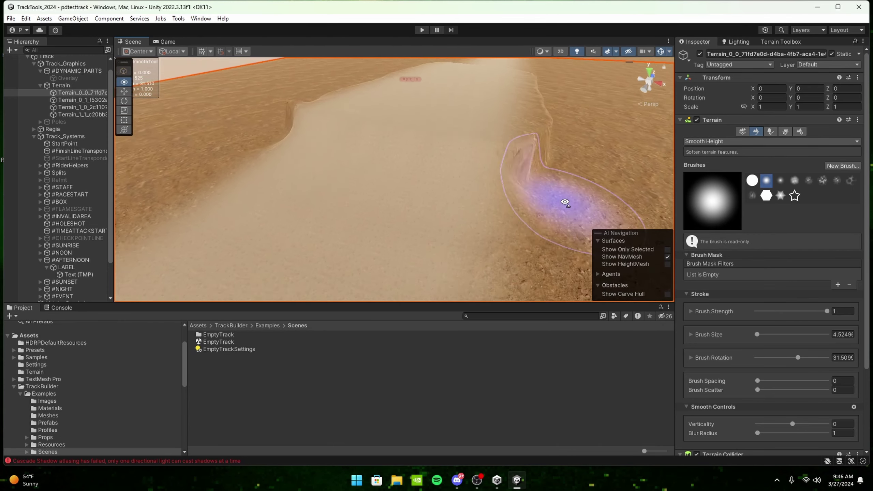
Pile up a rough ramp against the tabletop's opposite end with Raise or Lower Terrain, brush size about 1.66 and strength 0.017
key(s)
right_drag(464, 203, 571, 134)
key(w)
mouse_move(570, 136)
alt+mouse_down()
mouse_move(464, 132)
mouse_move(476, 144)
mouse_move(468, 150)
mouse_move(413, 140)
mouse_move(602, 138)
alt+mouse_up()
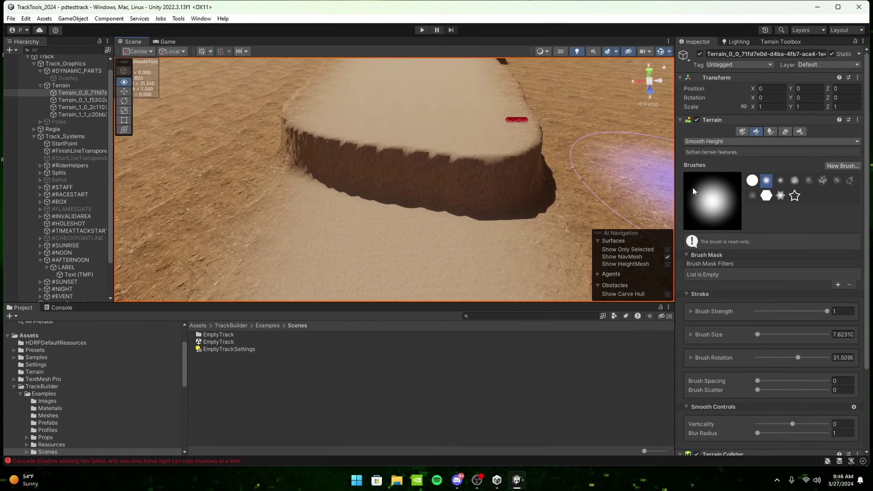
click(702, 142)
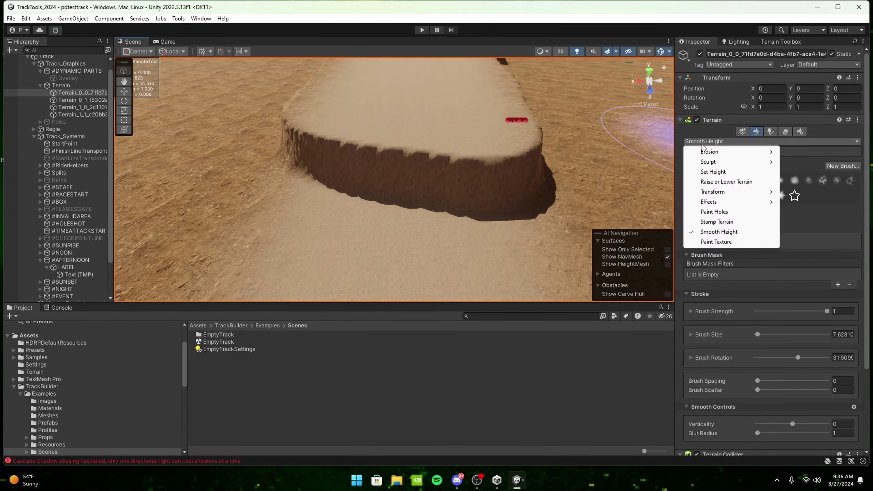
click(726, 181)
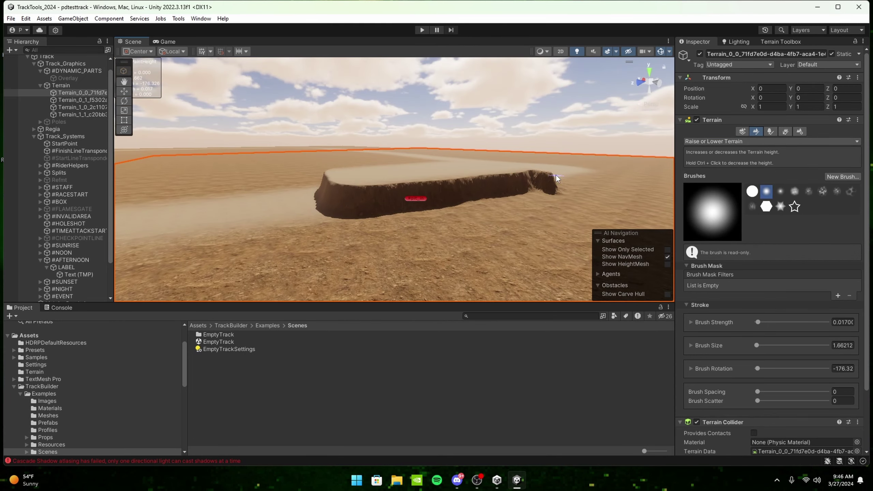
alt+drag(505, 178, 397, 178)
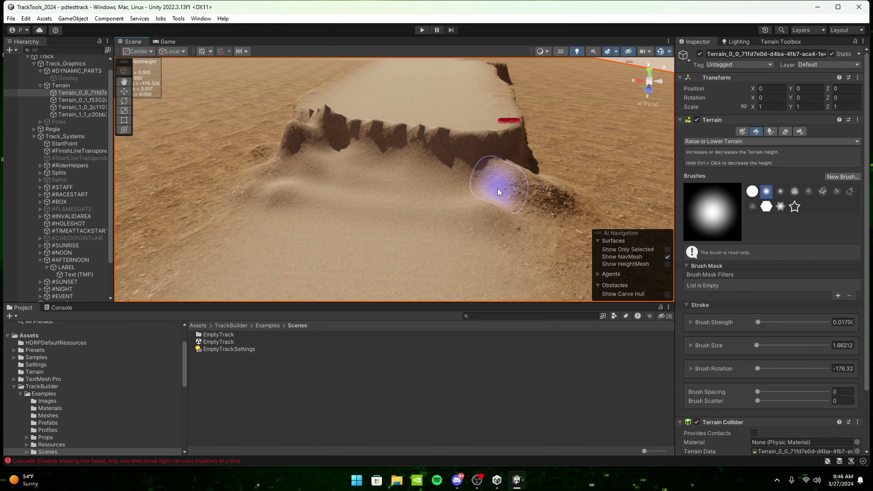
mouse_move(315, 141)
alt+mouse_down()
mouse_move(555, 223)
mouse_move(422, 224)
mouse_move(380, 249)
alt+mouse_up()
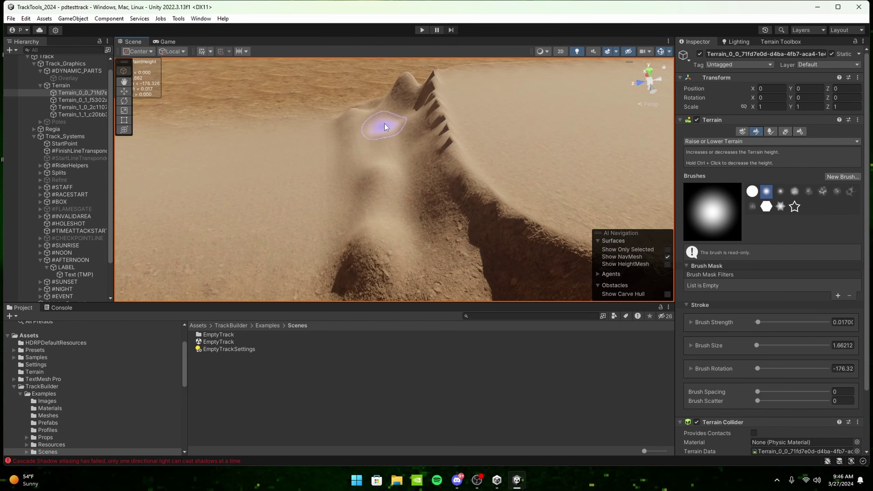
right_drag(409, 99, 434, 140)
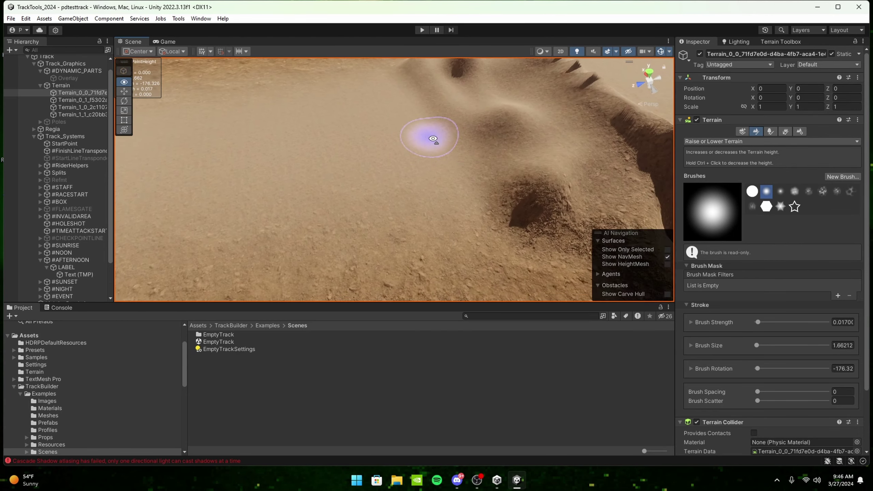
mouse_move(432, 186)
right_down()
mouse_move(481, 175)
mouse_move(499, 220)
right_up()
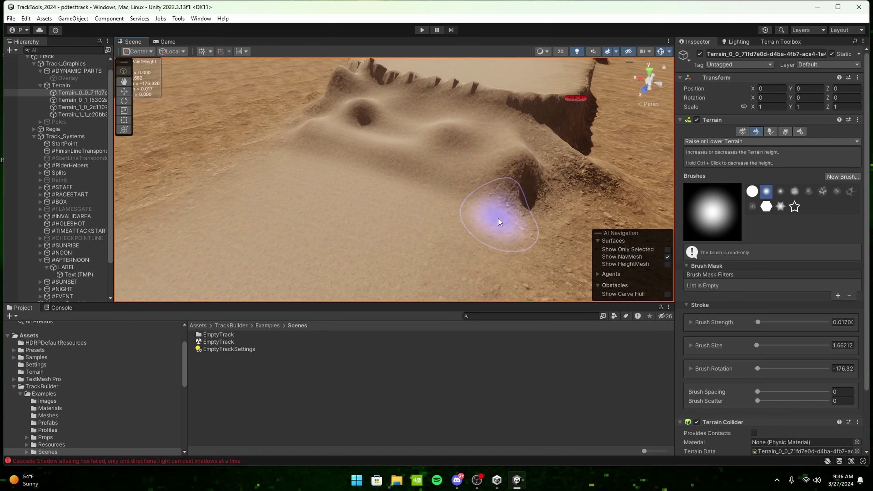
click(499, 221)
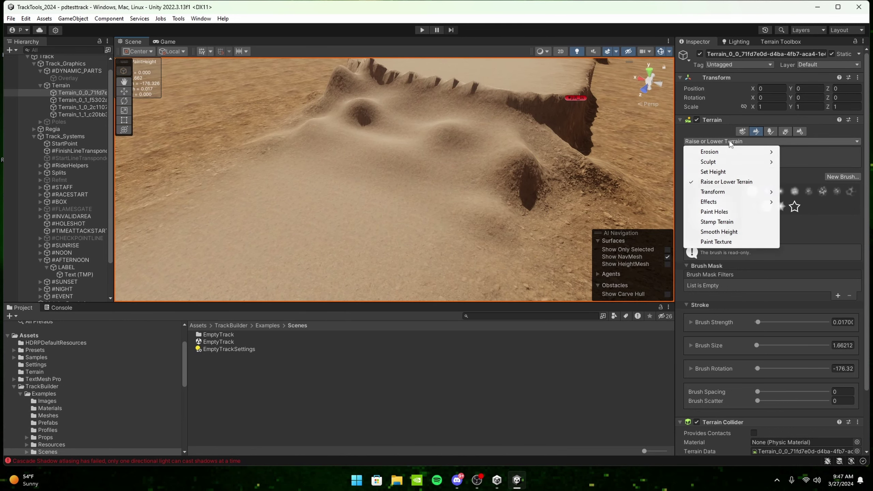
Smooth the new ramp and its sides with Smooth Height at strength 1, varying the brush size between about 5 and 13
click(732, 233)
right_drag(424, 150, 442, 203)
key(a)
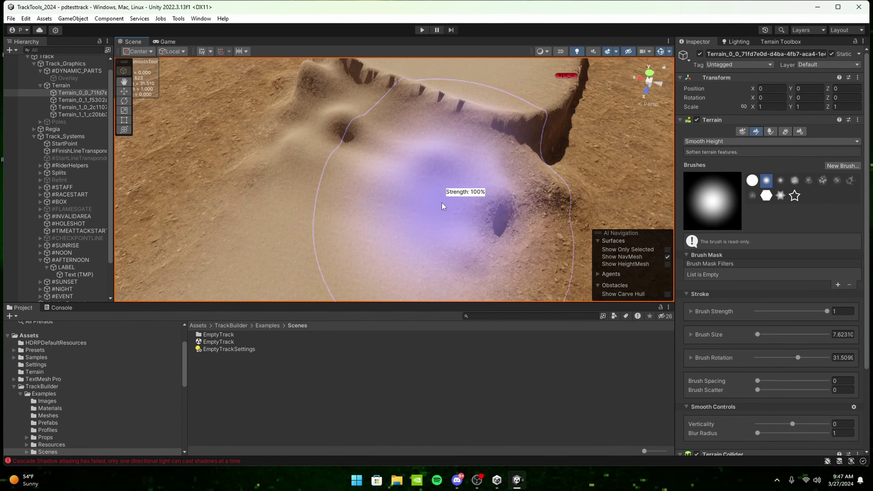
key(s)
mouse_move(366, 215)
right_down()
mouse_move(396, 162)
mouse_move(463, 165)
right_up()
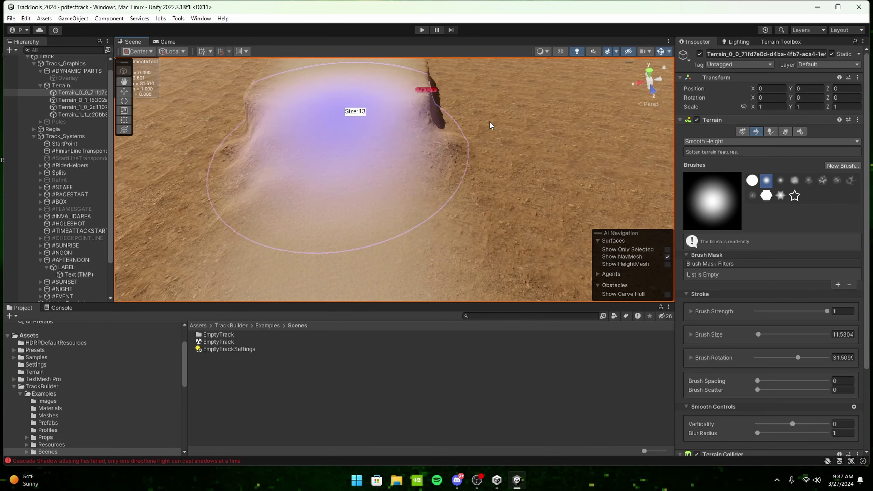
right_drag(353, 137, 358, 168)
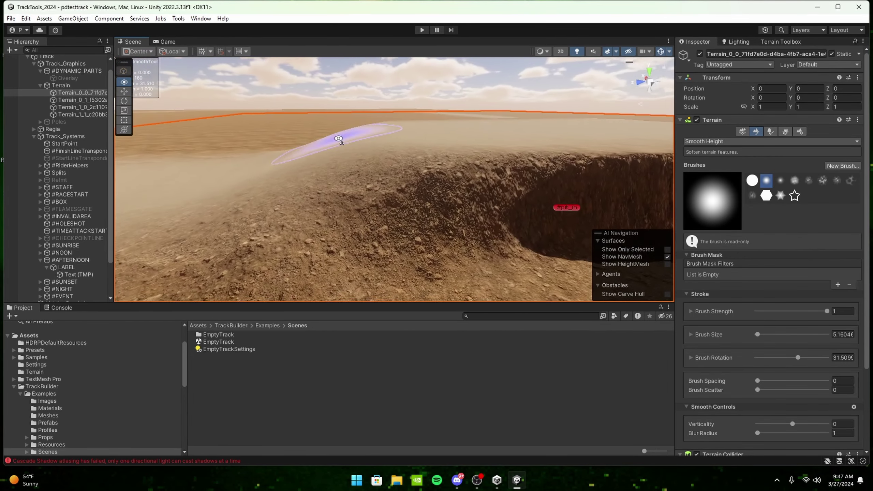
right_drag(390, 160, 452, 193)
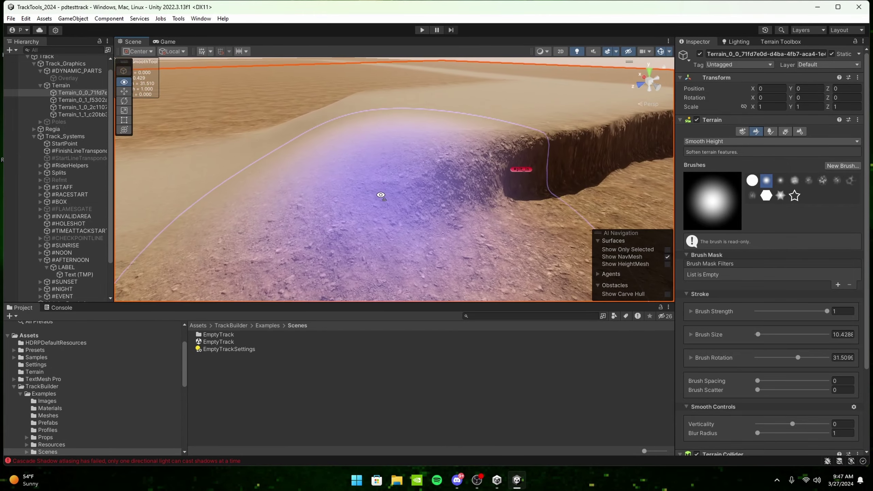
Raise a berm around the outer edge of the track corner with Raise or Lower Terrain, brush size about 4.32 and strength 0.022
right_drag(324, 188, 409, 174)
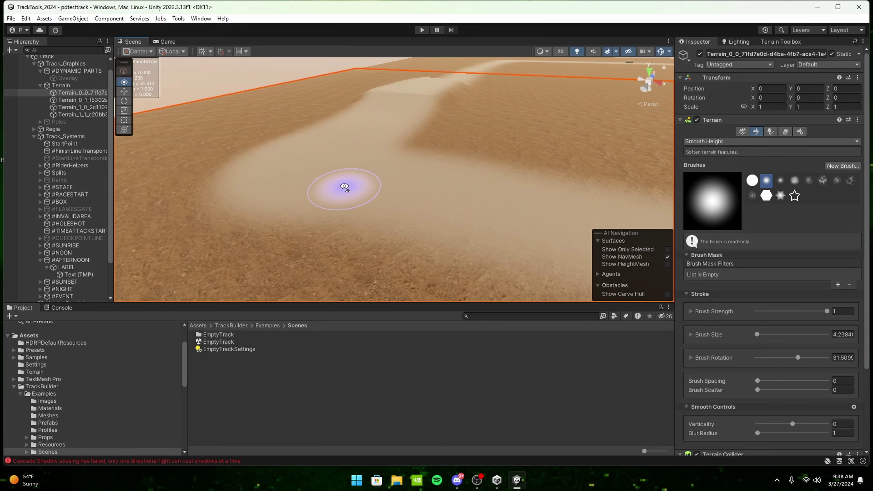
click(707, 141)
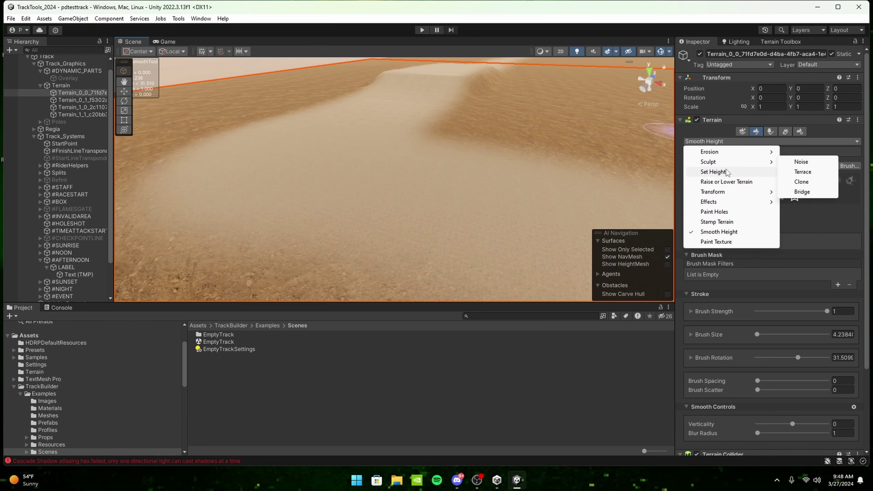
click(740, 186)
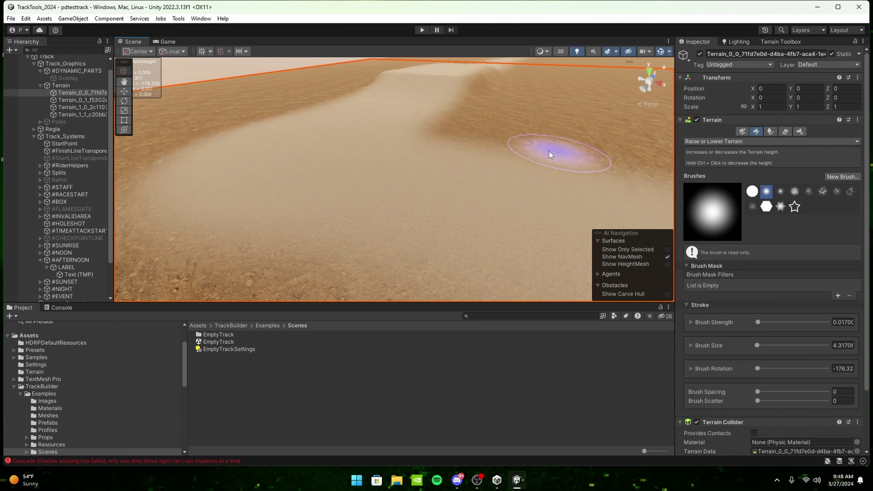
right_drag(550, 152, 460, 191)
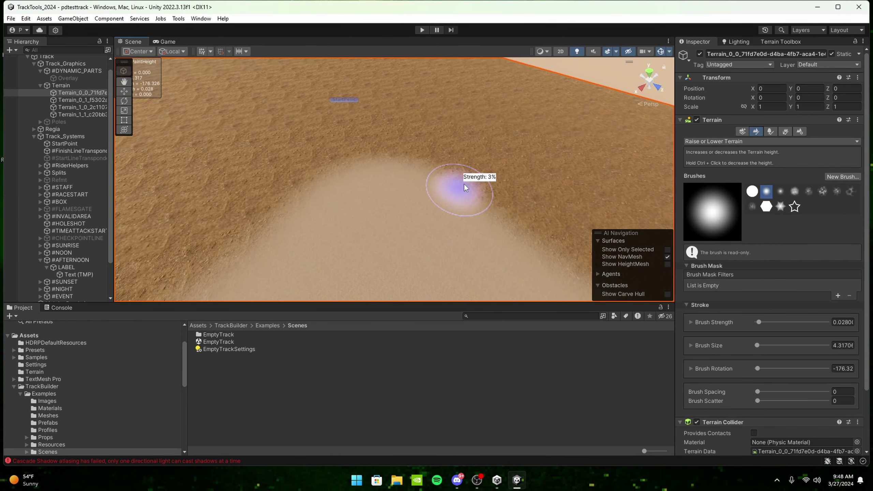
key(a)
right_drag(462, 182, 495, 196)
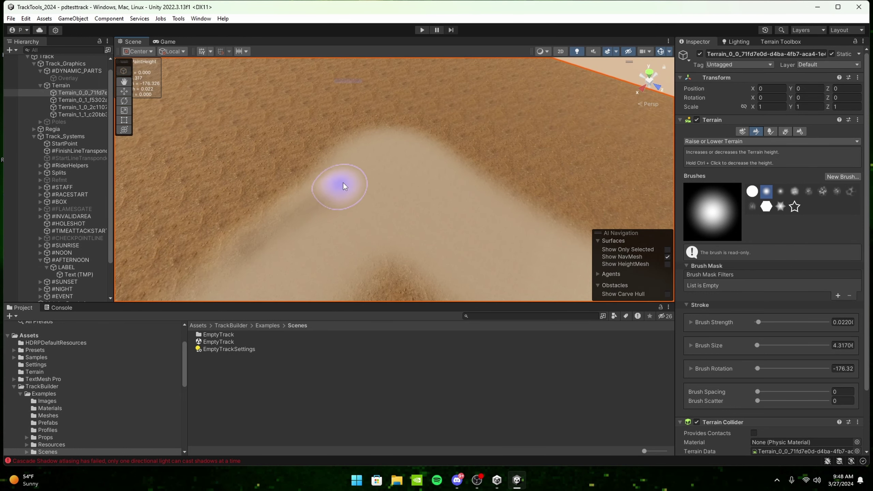
right_drag(528, 209, 509, 137)
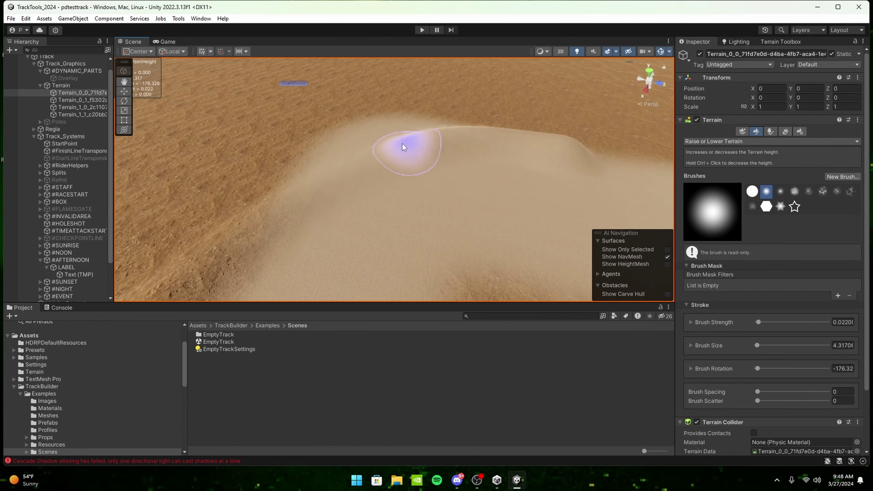
mouse_move(146, 291)
right_down()
mouse_move(503, 166)
mouse_move(458, 111)
mouse_move(515, 132)
mouse_move(518, 146)
right_up()
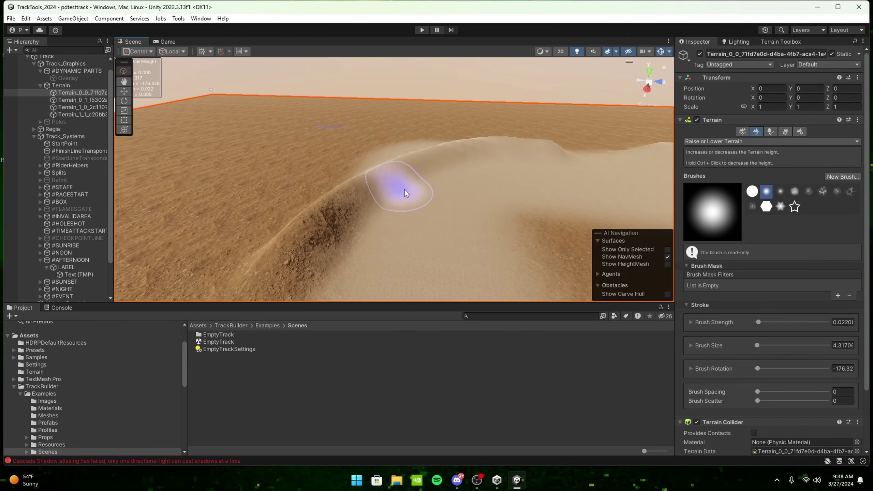
right_drag(404, 192, 526, 218)
Paint the SoilLight texture over the berm and corner with Paint Texture, using a brush size of about 7.73 and strength 1
click(706, 141)
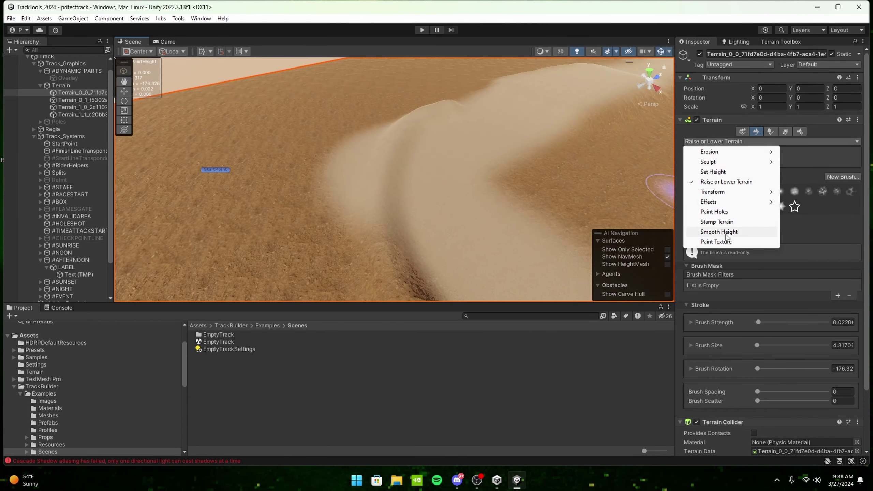
click(726, 236)
click(736, 141)
click(734, 242)
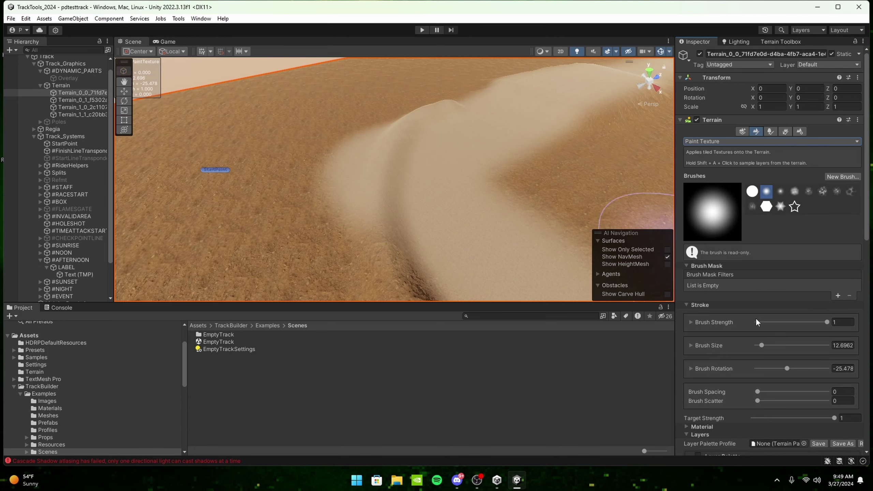
scroll(756, 318, down, 5)
mouse_move(464, 165)
right_down()
mouse_move(552, 216)
mouse_move(452, 218)
mouse_move(386, 136)
mouse_move(360, 74)
mouse_move(556, 68)
mouse_move(475, 59)
mouse_move(553, 142)
right_up()
click(711, 335)
key(s)
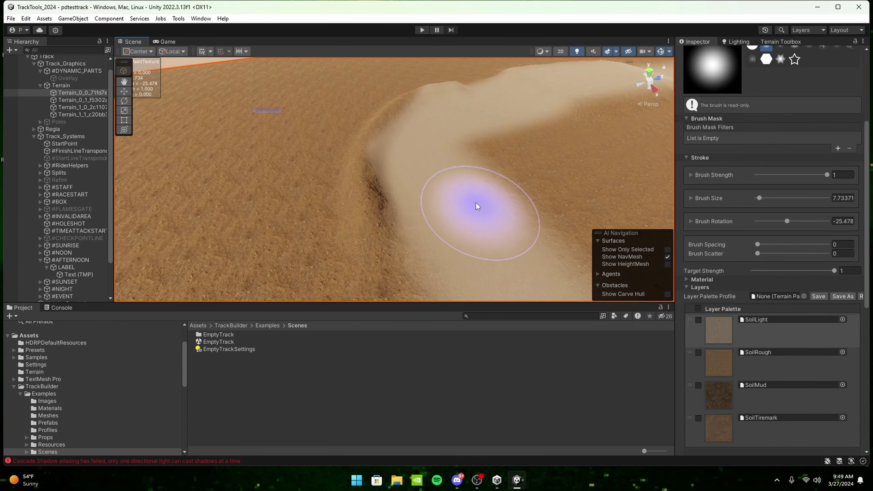
mouse_move(478, 204)
mouse_down()
mouse_move(454, 228)
mouse_move(497, 111)
mouse_move(443, 130)
mouse_move(415, 121)
mouse_move(399, 193)
mouse_move(452, 249)
mouse_up()
Smooth the berm around the corner with Smooth Height, using a brush size of about 7 and a strength of 1
scroll(741, 99, up, 5)
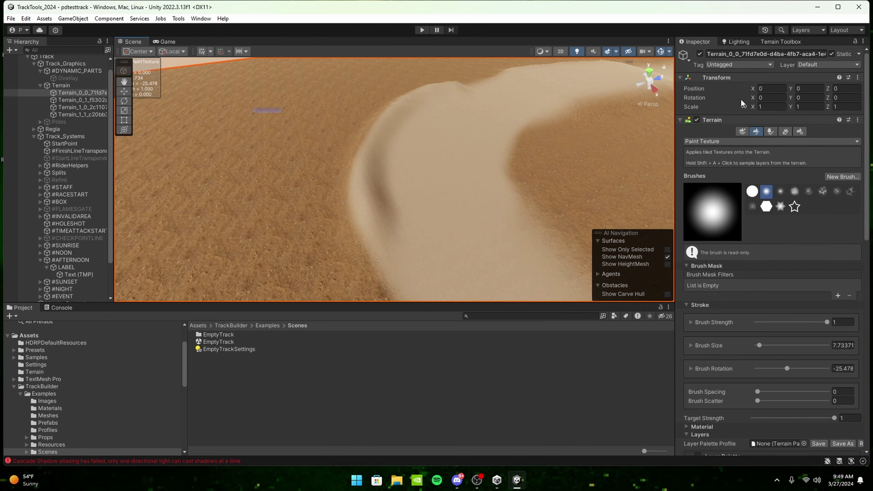
click(716, 144)
click(723, 232)
mouse_move(322, 175)
right_down()
mouse_move(437, 212)
mouse_move(526, 214)
mouse_move(489, 224)
right_up()
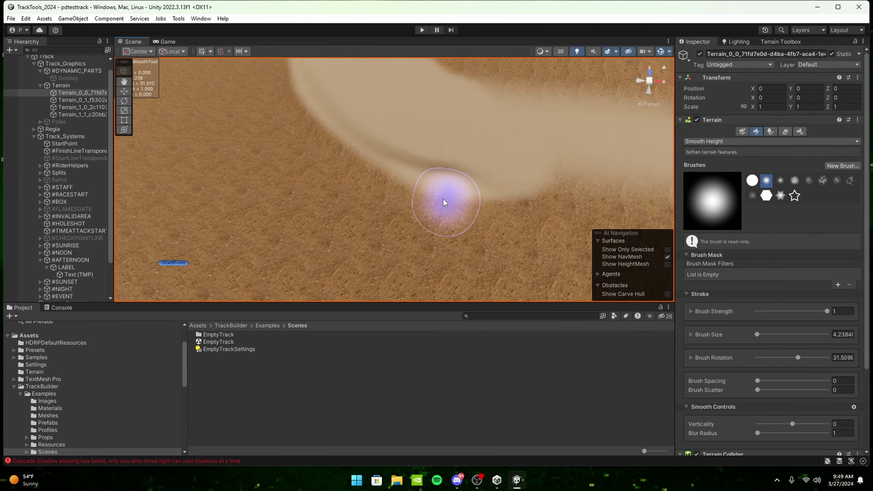
key(s)
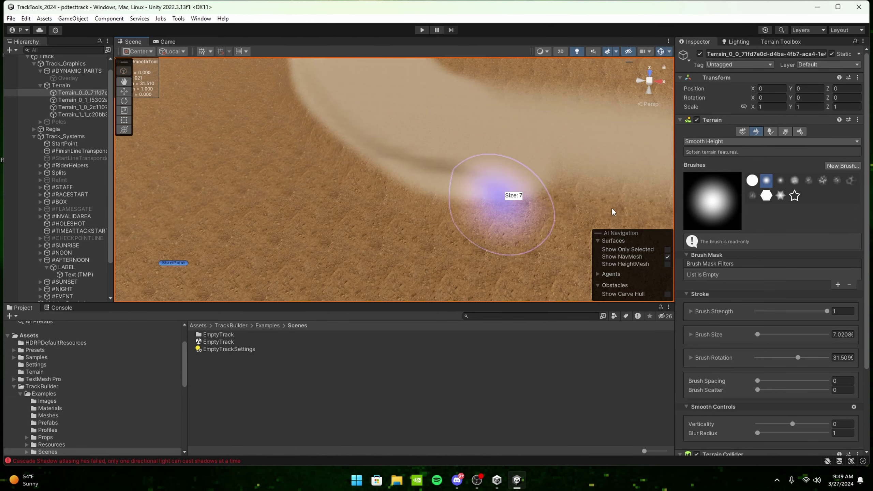
mouse_move(483, 209)
mouse_down()
mouse_move(344, 143)
mouse_move(288, 86)
mouse_up()
mouse_move(289, 85)
right_down()
mouse_move(327, 74)
mouse_move(342, 135)
mouse_move(609, 164)
mouse_move(510, 121)
mouse_move(390, 116)
mouse_move(385, 124)
mouse_move(454, 113)
mouse_move(567, 133)
mouse_move(393, 166)
right_up()
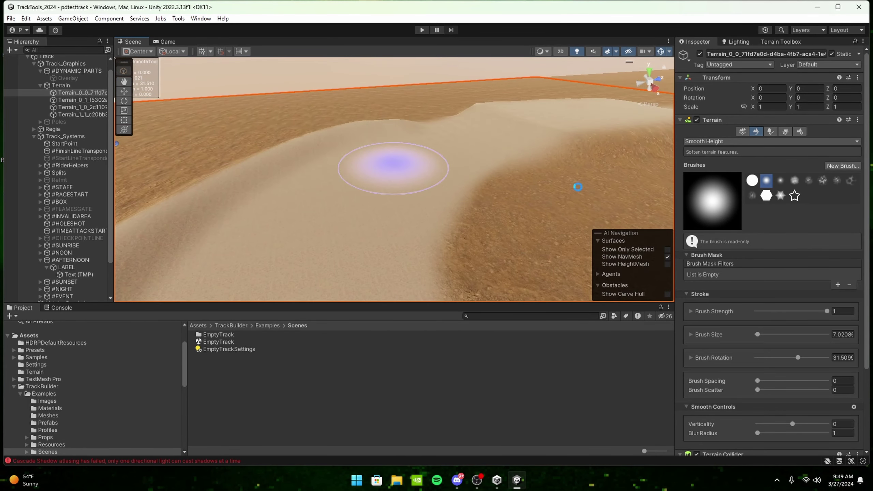
Raise a narrow curved ridge through the corner with Raise or Lower Terrain, using a brush size of about 1.5 and strength 0.022
click(712, 141)
click(726, 182)
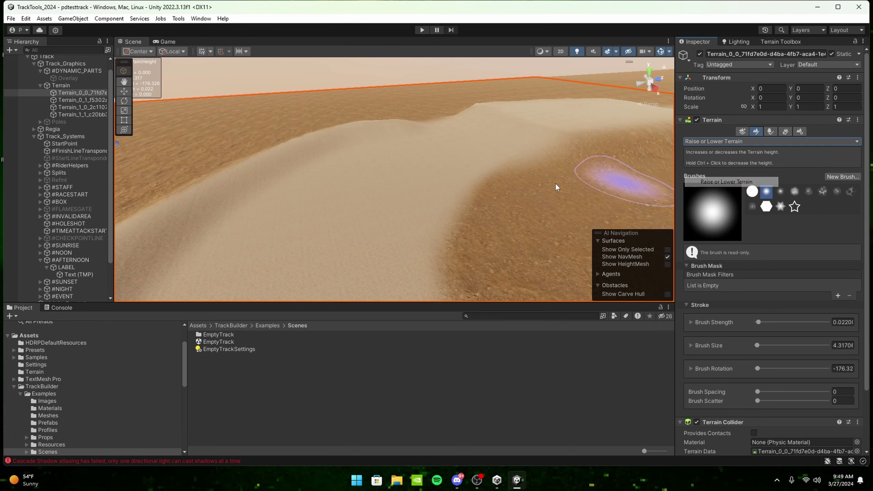
right_drag(623, 181, 305, 217)
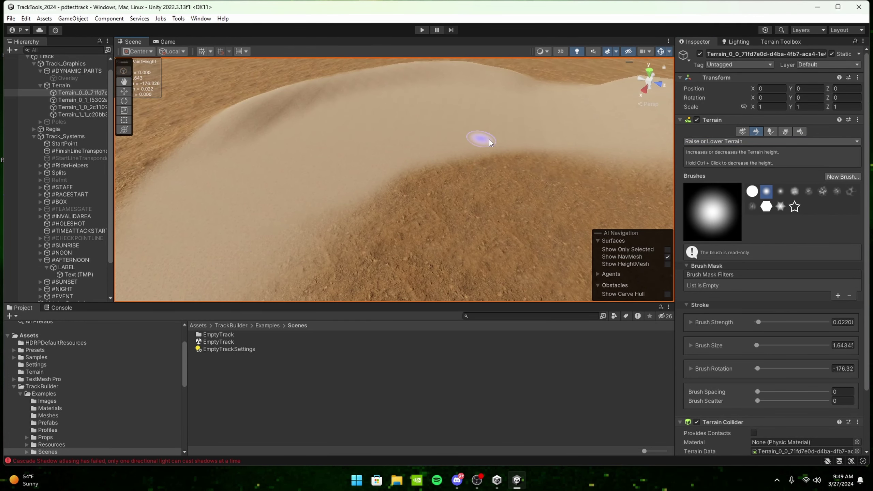
mouse_move(489, 139)
right_down()
mouse_move(500, 145)
mouse_move(480, 162)
right_up()
key(s)
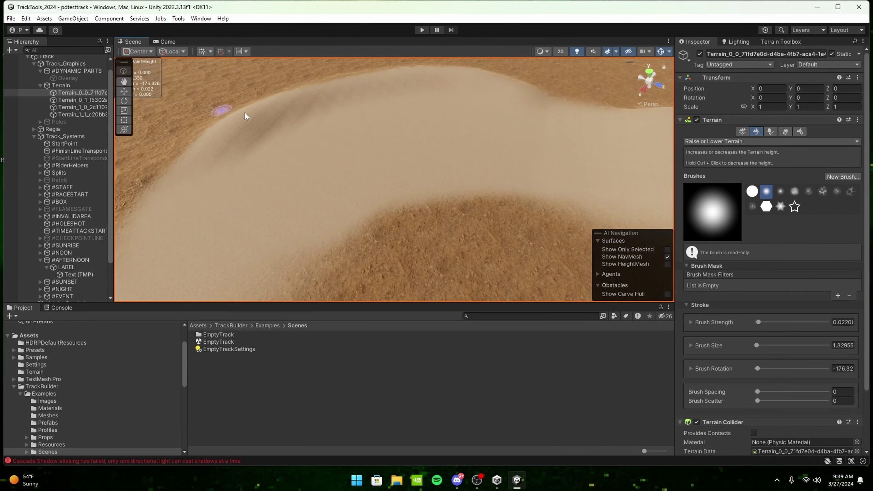
mouse_move(245, 113)
right_down()
mouse_move(430, 140)
mouse_move(423, 148)
mouse_move(522, 98)
mouse_move(620, 107)
mouse_move(499, 125)
mouse_move(569, 88)
mouse_move(450, 146)
mouse_move(460, 146)
mouse_move(442, 156)
mouse_move(444, 177)
right_up()
key(s)
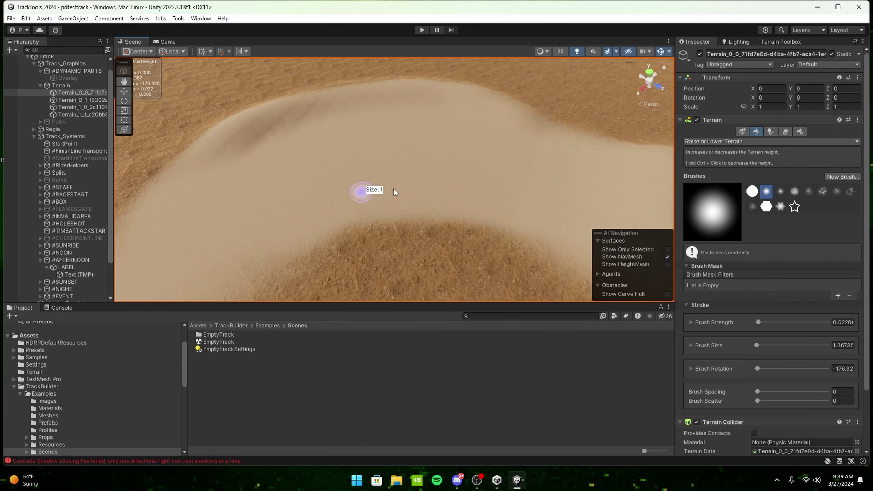
key(a)
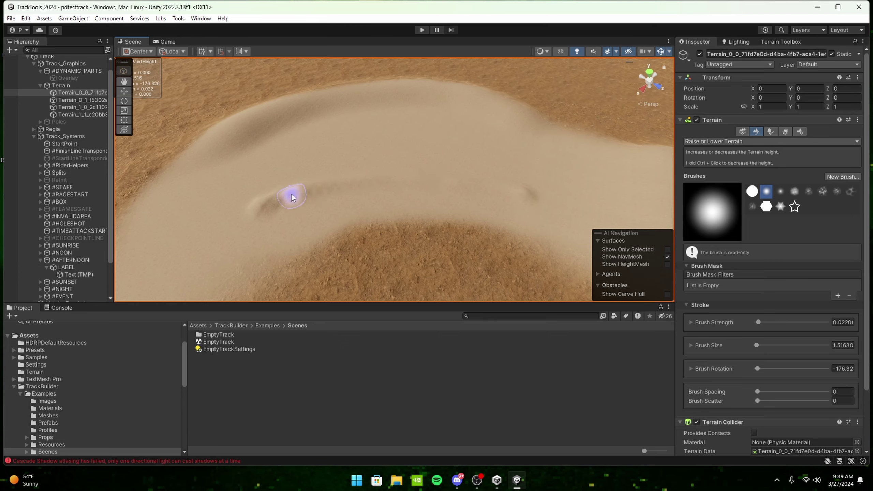
mouse_move(291, 197)
alt+mouse_down()
mouse_move(405, 175)
mouse_move(477, 127)
mouse_move(454, 110)
mouse_move(503, 97)
mouse_move(526, 117)
mouse_move(503, 140)
mouse_move(351, 202)
alt+mouse_up()
Add a gentler pass along the ridge through the corner, with brush size about 1.49 and strength 0.01
scroll(351, 202, down, 3)
key(s)
alt+drag(513, 172, 510, 156)
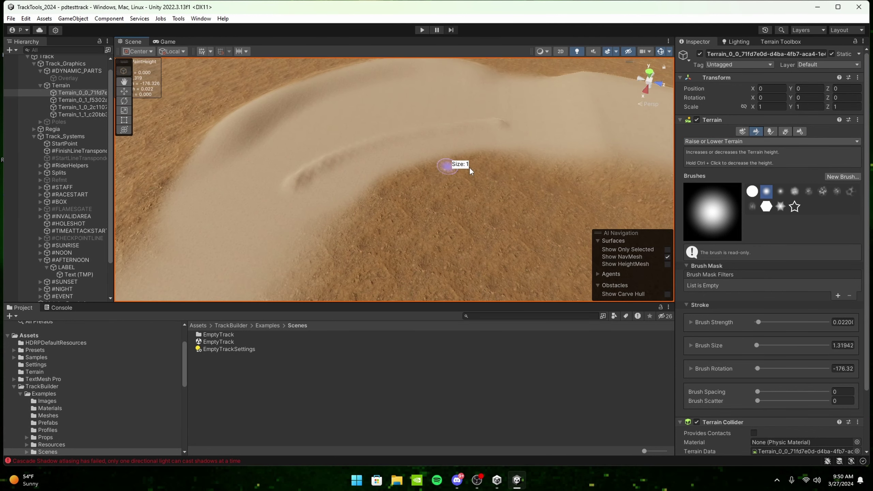
key(a)
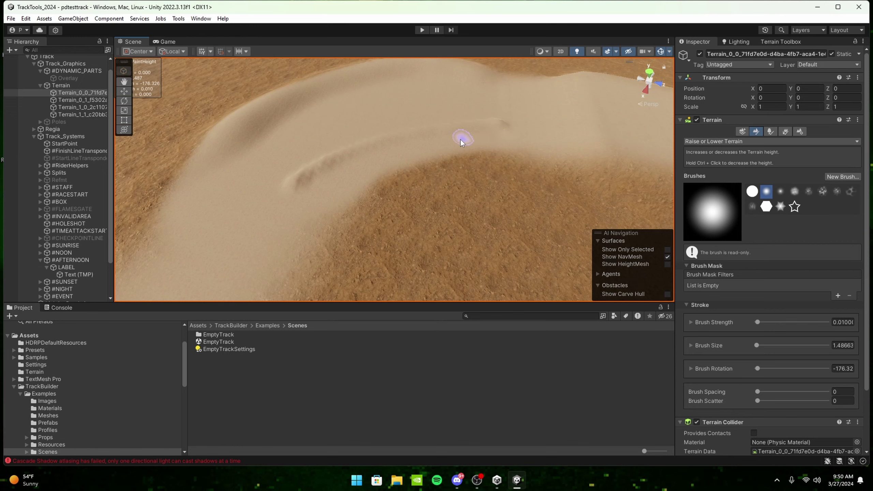
alt+drag(303, 201, 497, 132)
Raise a test mound on the open ground beside the track and lower it again, with brush size about 7.26 and strength 0.13
right_drag(496, 132, 515, 179)
key(s)
key(a)
alt+drag(453, 158, 492, 124)
ctrl+drag(439, 177, 437, 193)
ctrl+drag(462, 223, 461, 197)
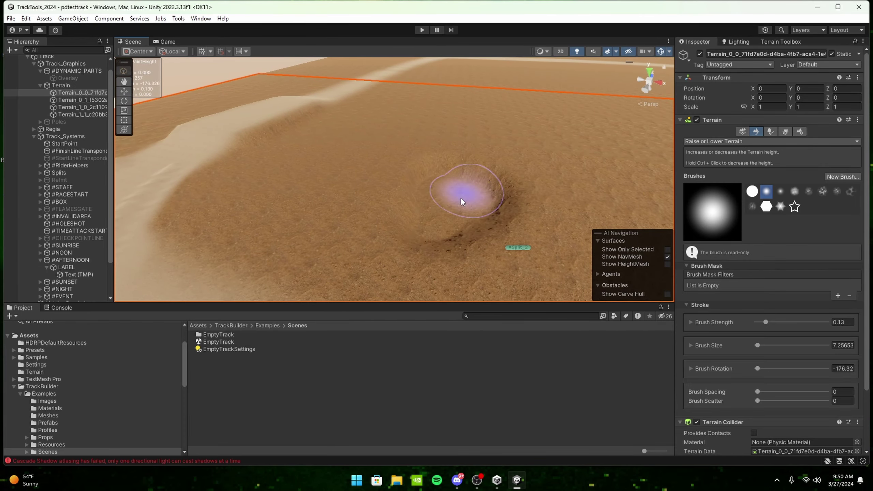
mouse_move(460, 197)
right_down()
mouse_move(468, 173)
mouse_move(448, 172)
right_up()
key(q)
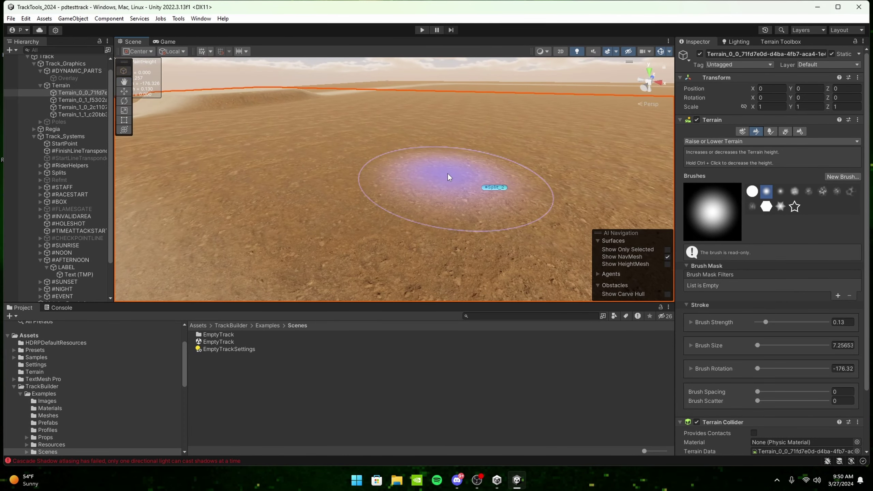
Inspect the sculpted corner berm and its inner ridge from several angles
mouse_move(362, 146)
alt+mouse_down()
mouse_move(322, 142)
mouse_move(377, 177)
mouse_move(588, 153)
alt+mouse_up()
alt+drag(396, 244, 447, 237)
alt+drag(564, 173, 497, 191)
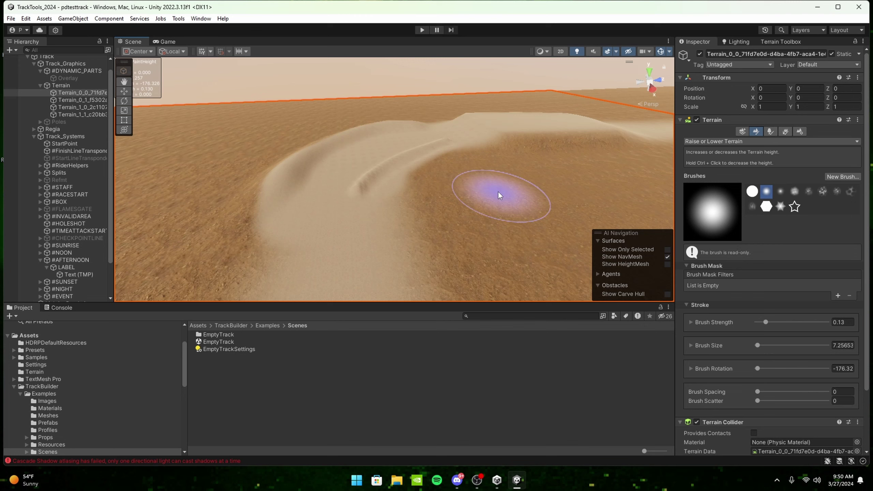
alt+drag(446, 195, 512, 174)
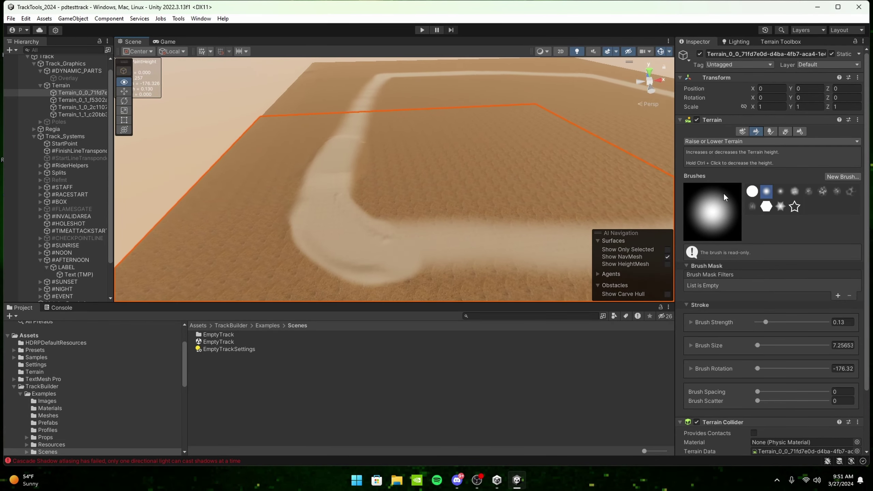
right_drag(450, 153, 433, 141)
alt+drag(433, 141, 352, 132)
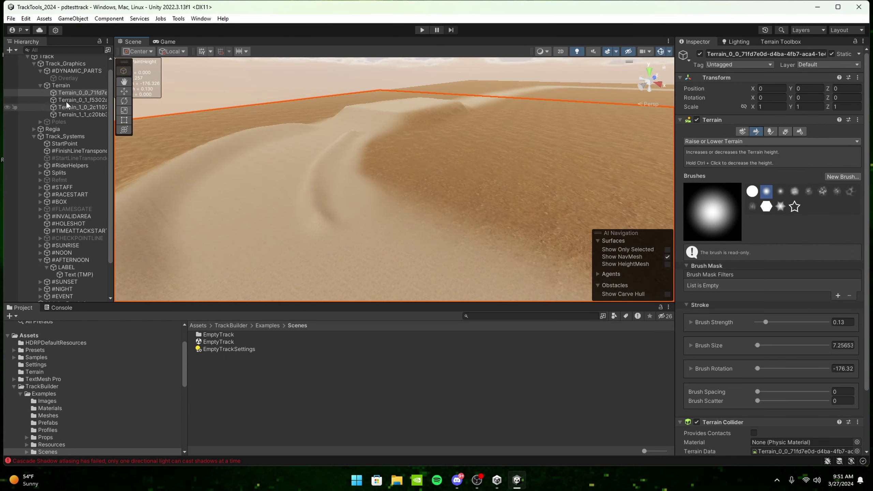
Select the Track root object and set its track name to PD Test Track
scroll(12, 98, up, 1)
click(39, 66)
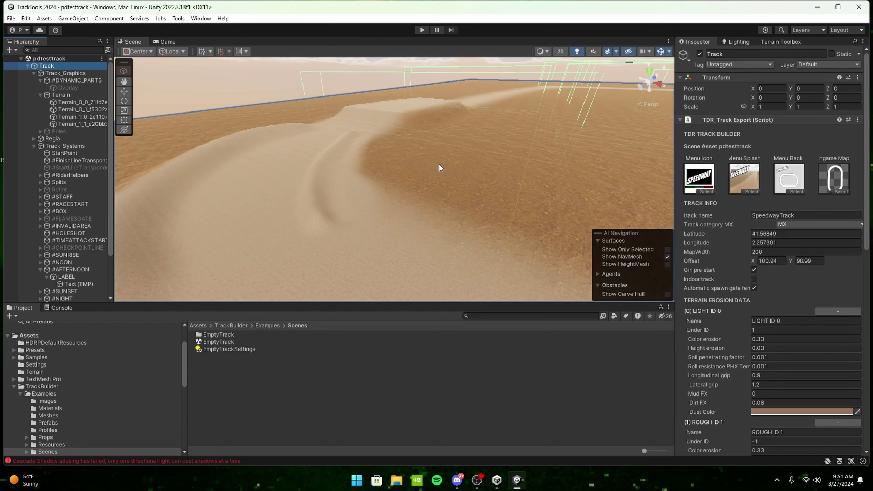
alt+drag(438, 163, 408, 180)
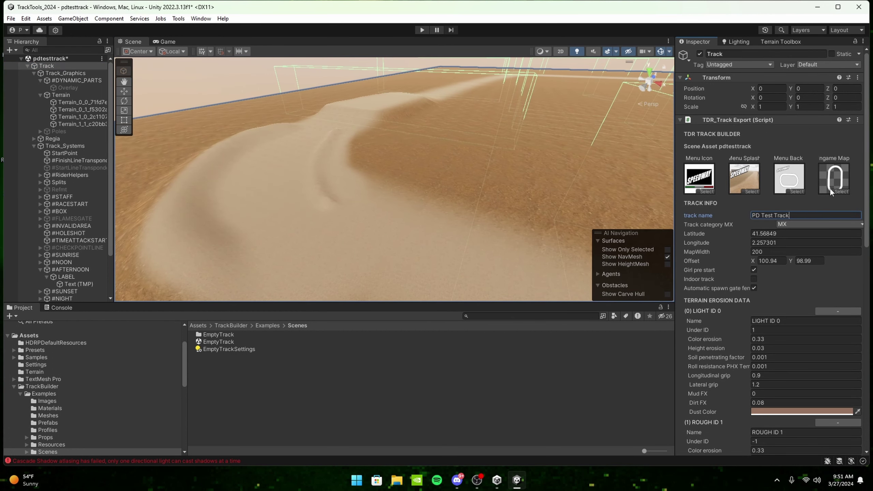
Examine the whole track loop on the terrain tiles from above and reselect the Track object
mouse_move(605, 161)
alt+mouse_down()
mouse_move(523, 146)
mouse_move(554, 93)
mouse_move(561, 121)
mouse_move(538, 195)
alt+mouse_up()
scroll(524, 146, down, 10)
click(624, 176)
click(523, 206)
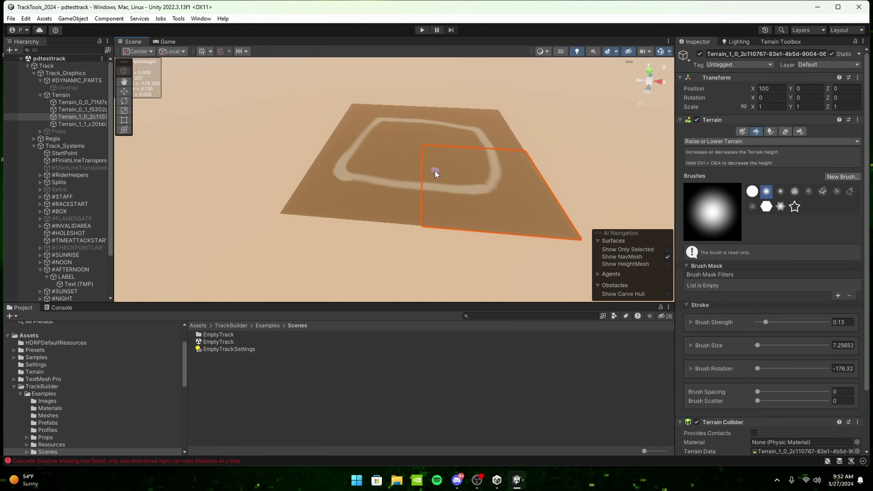
key(ctrl+z)
alt+drag(466, 195, 496, 214)
scroll(480, 159, up, 3)
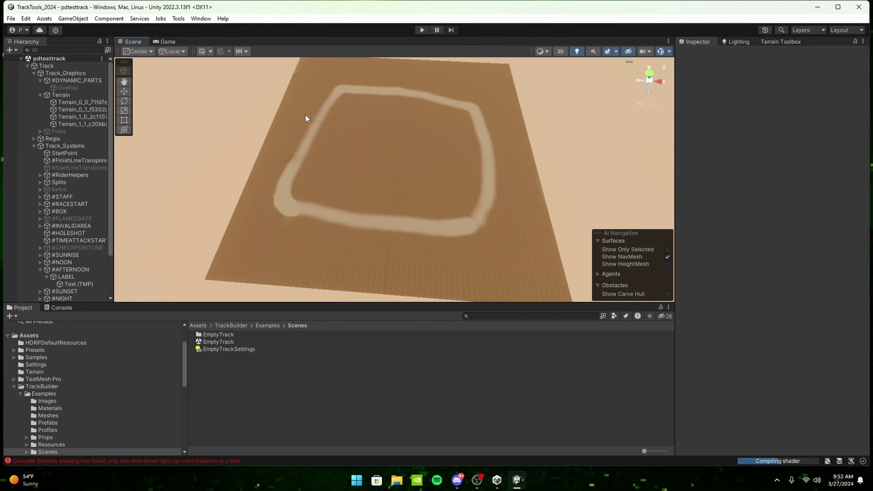
mouse_move(378, 139)
alt+mouse_down()
mouse_move(418, 108)
mouse_move(333, 160)
alt+mouse_up()
click(335, 159)
click(430, 159)
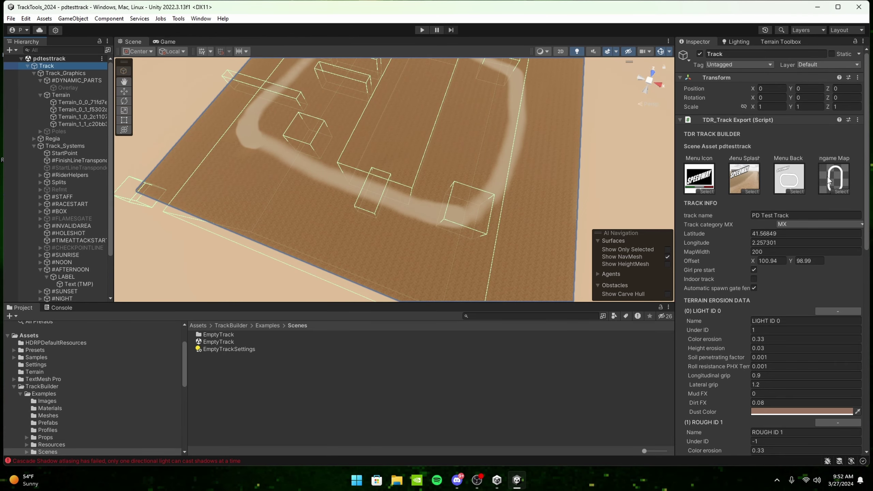
Examine the berm and jump at ground level, as well as the surrounding open terrain from farther away
alt+drag(522, 132, 522, 97)
scroll(522, 98, up, 5)
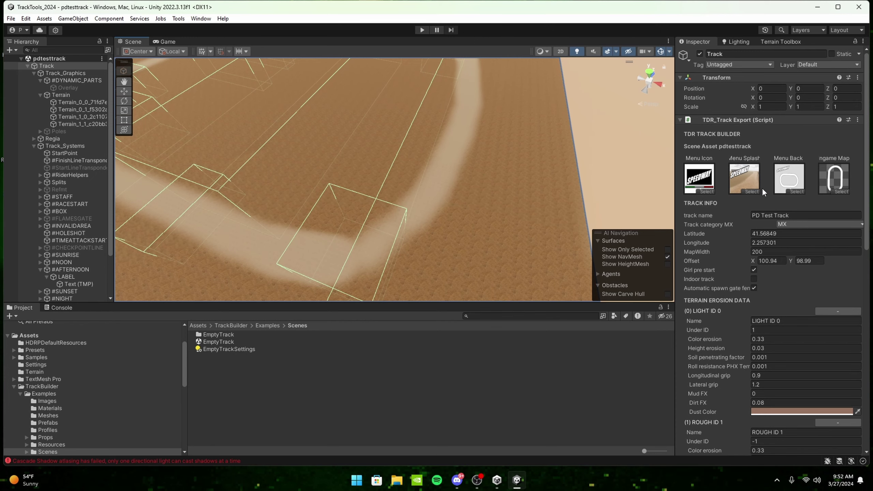
right_drag(528, 168, 484, 135)
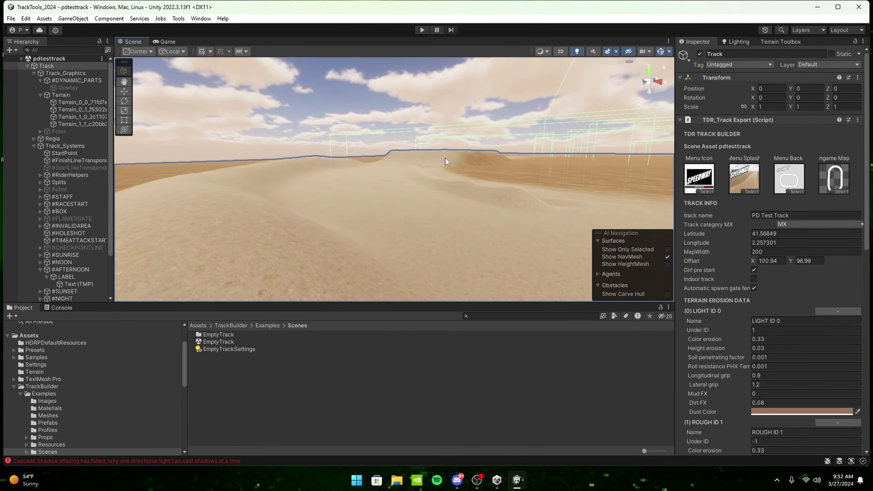
right_drag(426, 159, 460, 236)
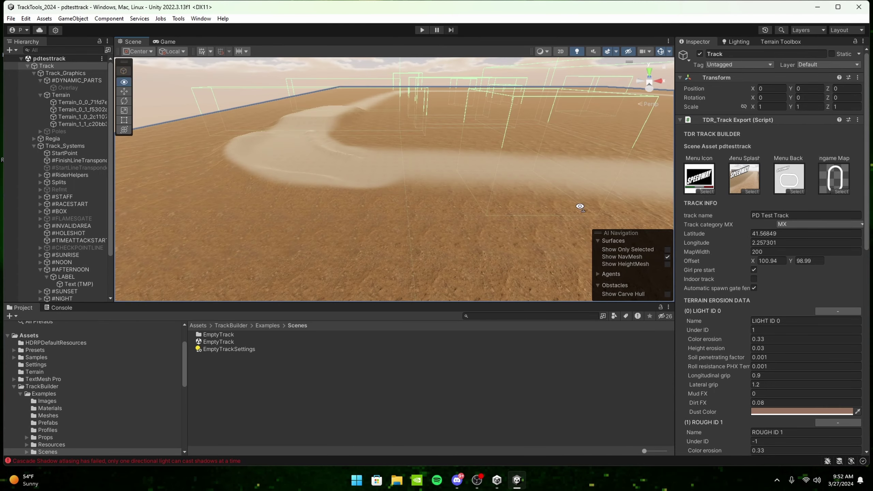
right_drag(580, 207, 633, 207)
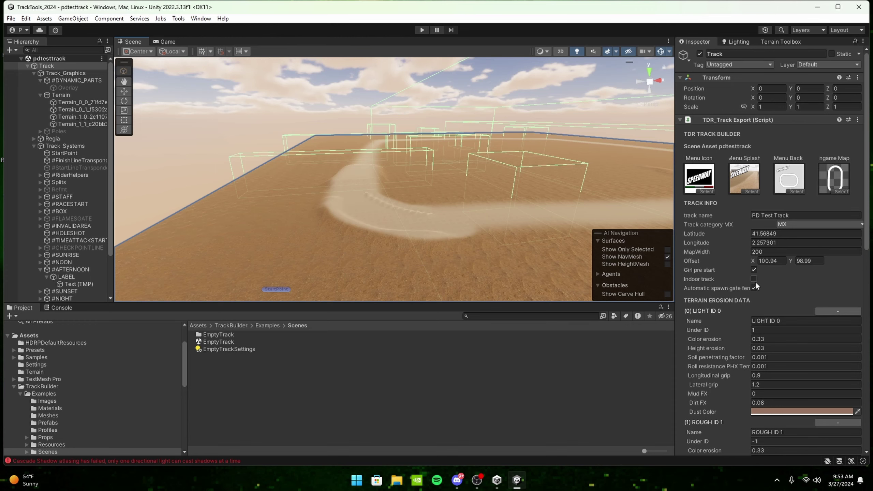
key(s)
right_drag(546, 228, 547, 258)
click(387, 253)
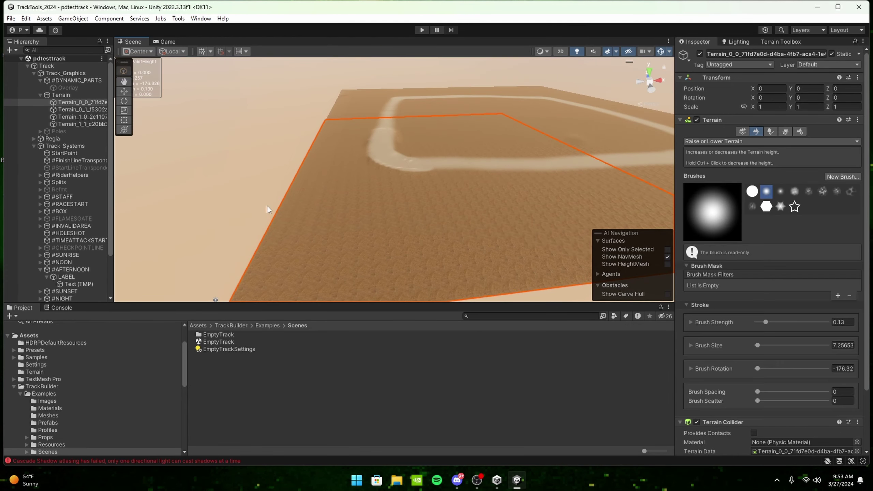
key(w)
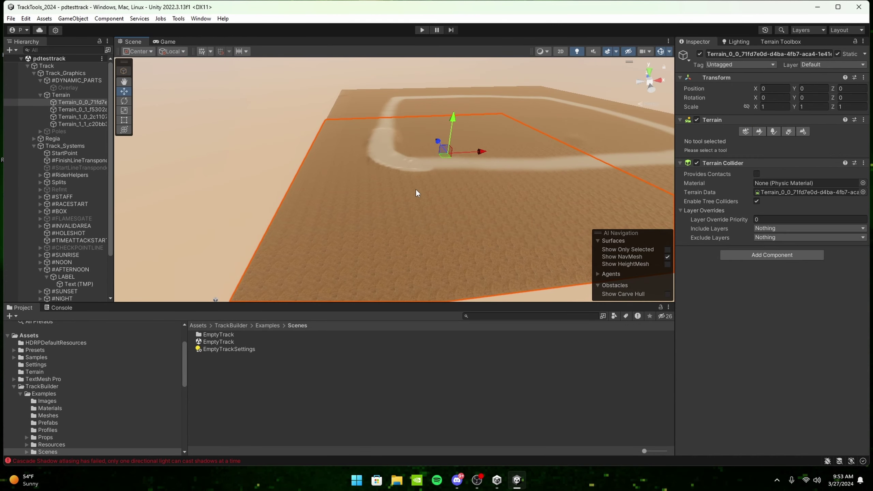
Review the Track object's track info and terrain erosion data down to the save settings
click(57, 66)
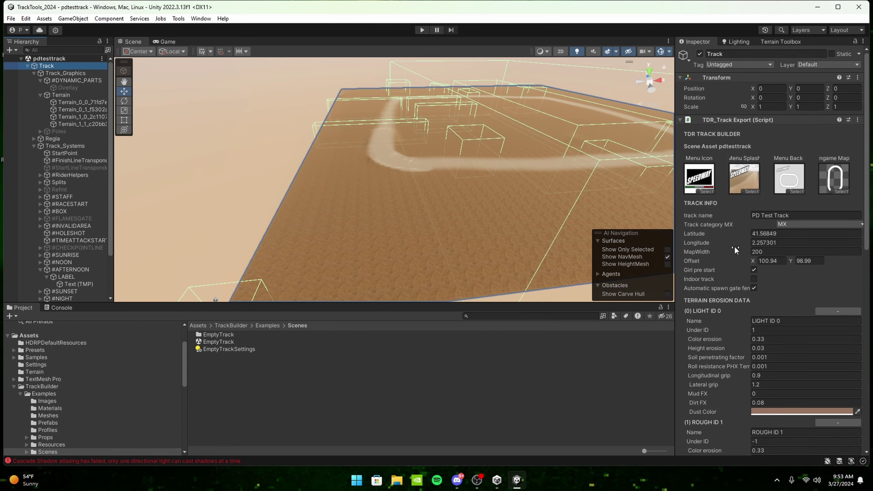
scroll(584, 234, down, 5)
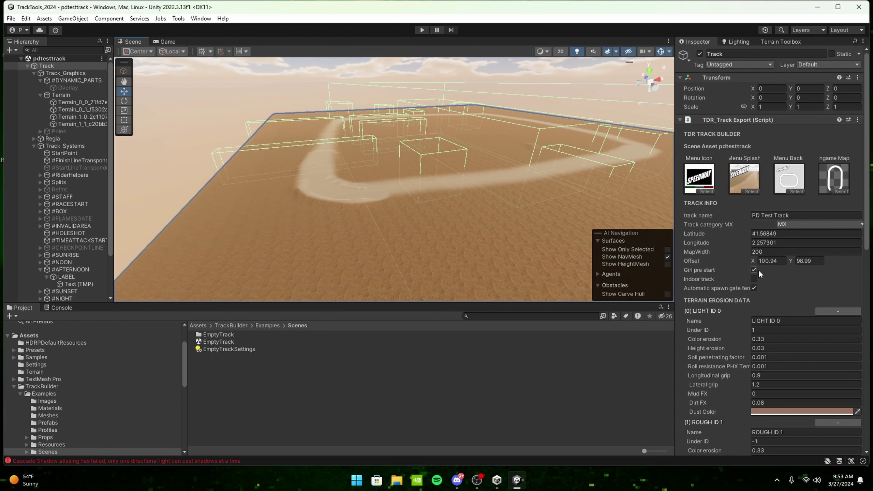
scroll(758, 269, down, 3)
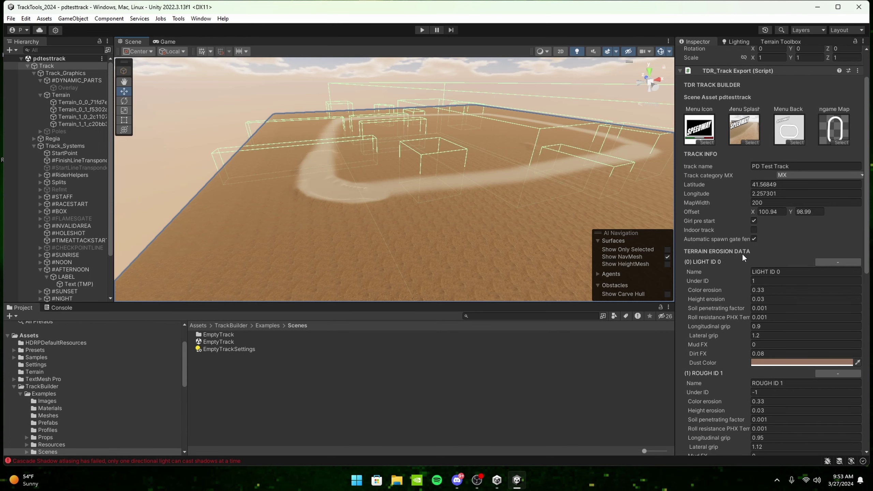
scroll(729, 306, down, 12)
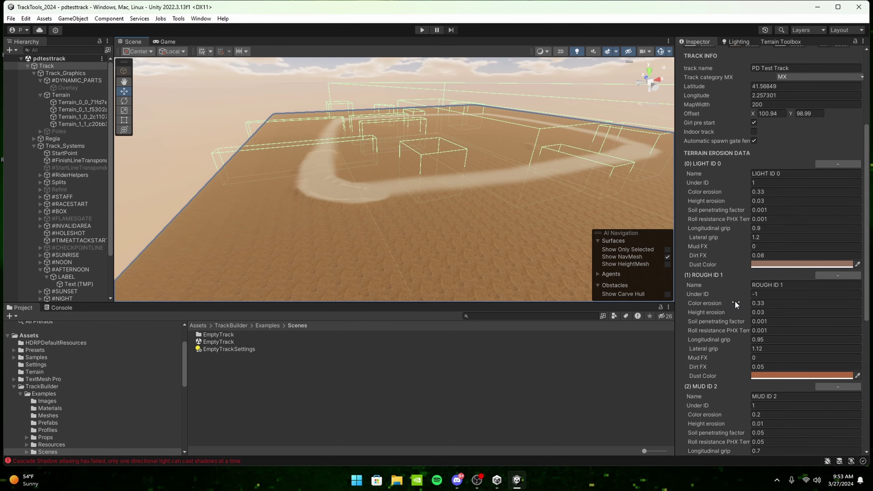
scroll(722, 263, down, 10)
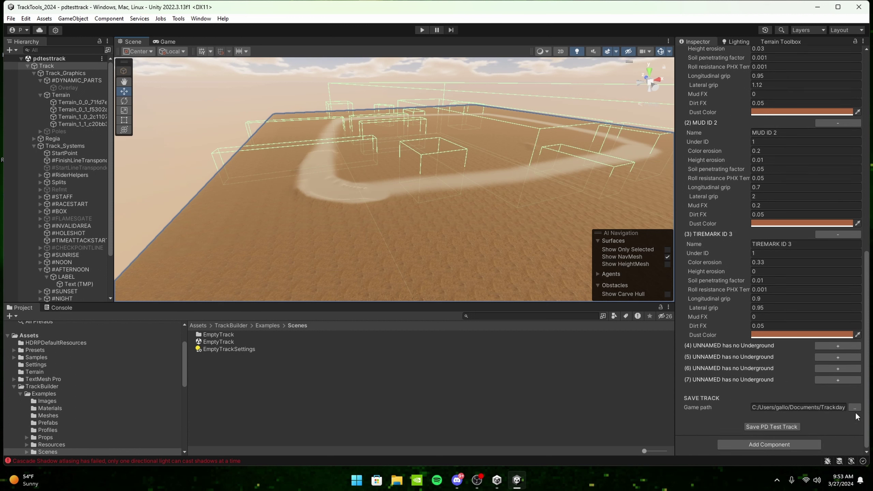
Start choosing the game path and browse to the TrackDayR folder in SteamLibrary, steamapps, common
click(855, 407)
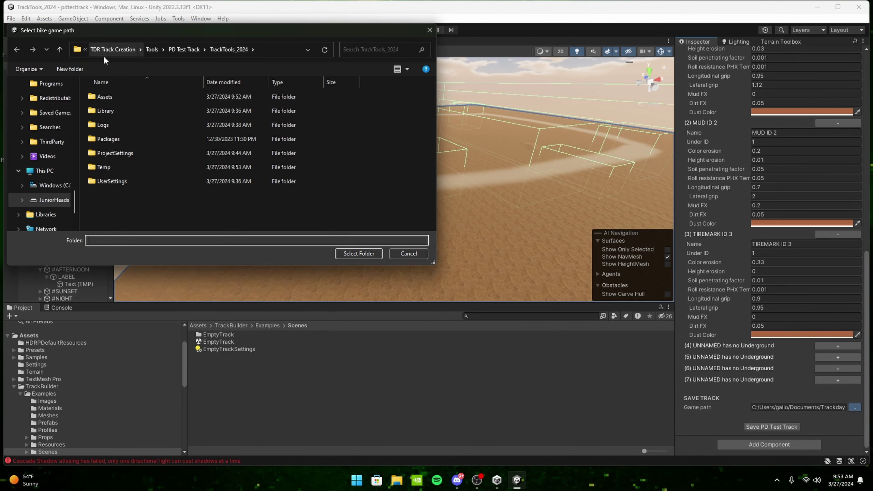
click(54, 200)
scroll(53, 117, up, 5)
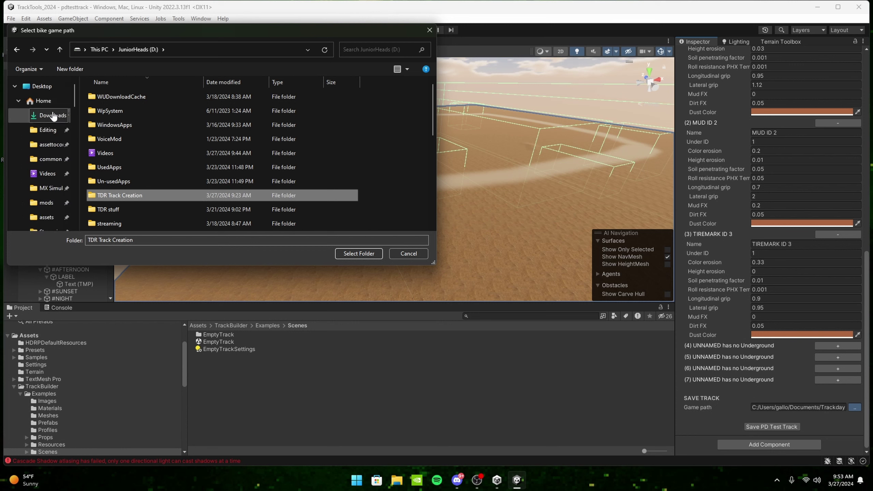
click(51, 159)
scroll(47, 188, down, 2)
scroll(46, 188, down, 2)
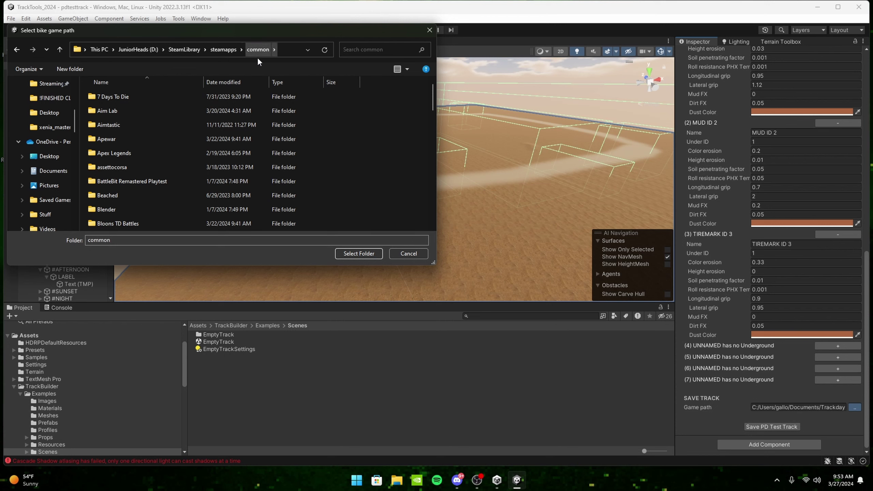
scroll(175, 152, down, 15)
click(140, 197)
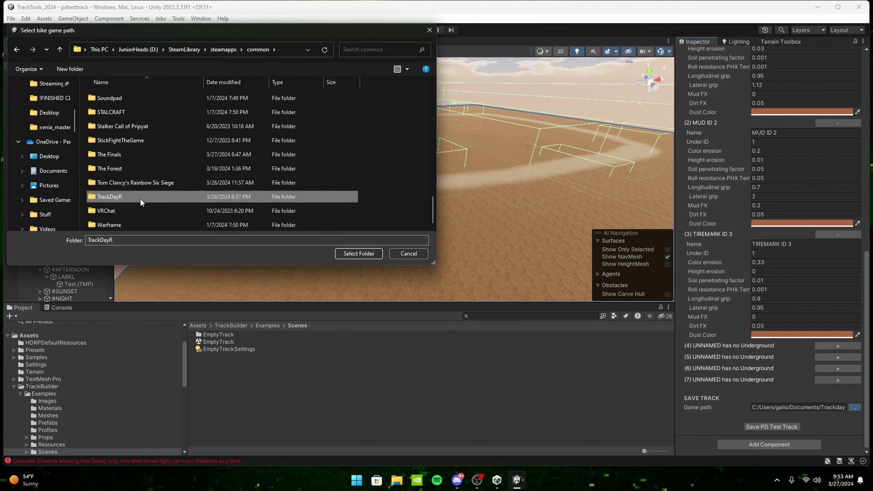
double_click(141, 198)
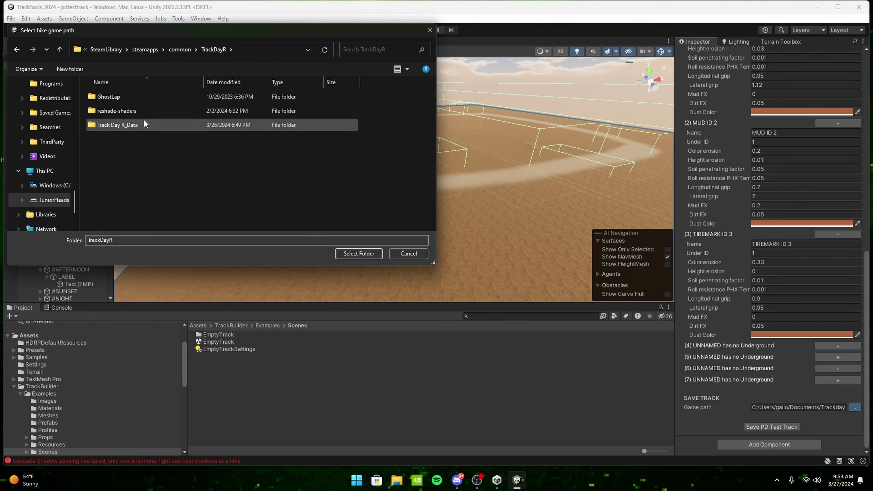
Browse through Track Day R_Data and StreamingAssets into the tracks folder's assets subfolder
double_click(140, 119)
click(125, 138)
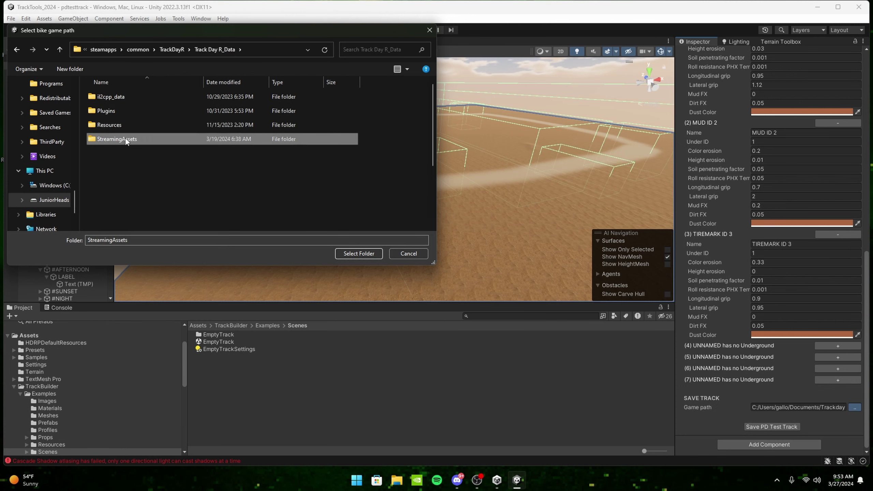
double_click(125, 138)
click(140, 156)
scroll(134, 137, down, 3)
key(t)
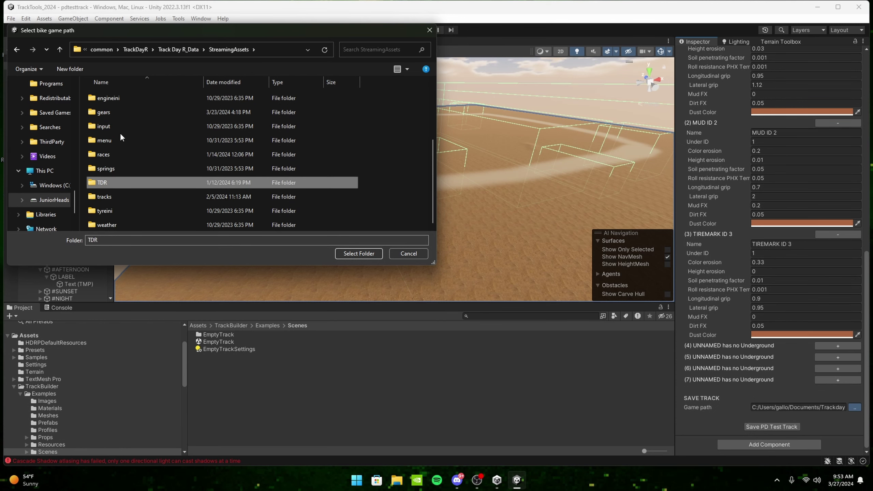
double_click(120, 198)
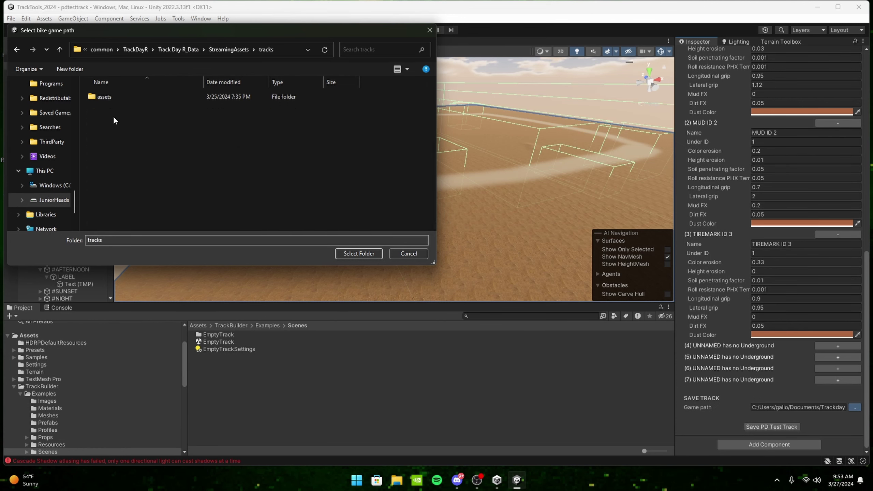
double_click(112, 97)
scroll(191, 151, down, 6)
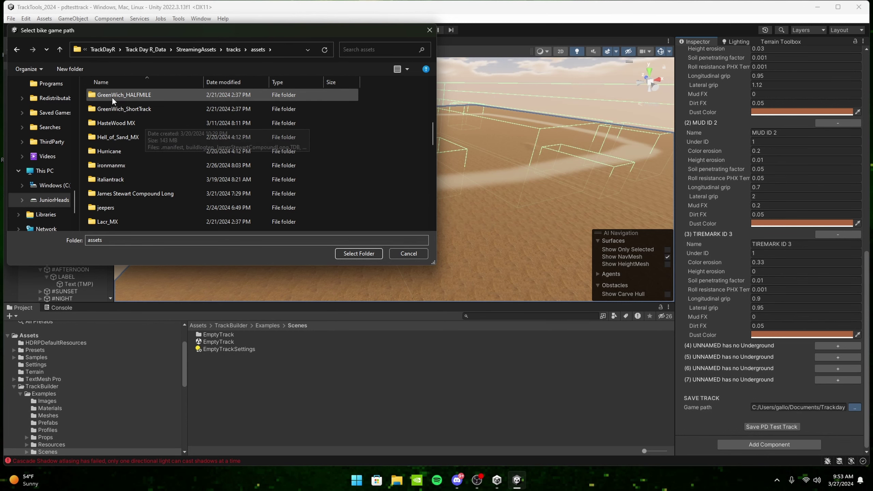
Create a new folder named PD Test Track inside the assets folder
click(80, 69)
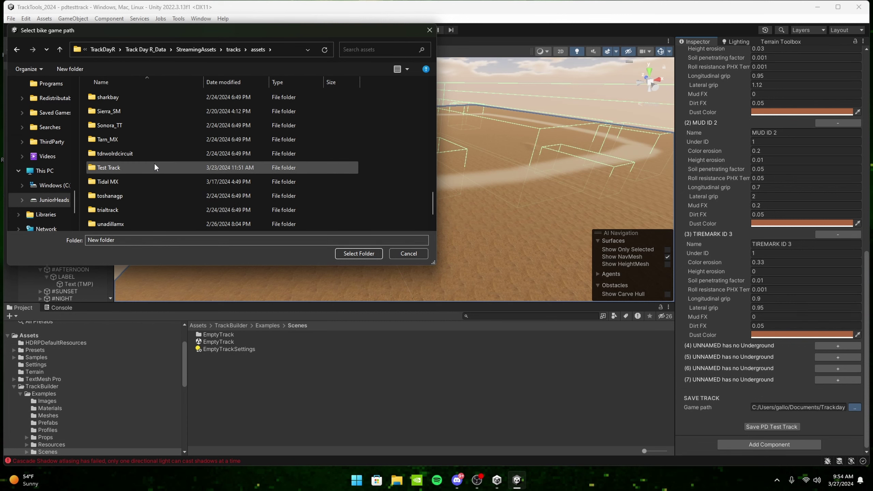
scroll(182, 158, up, 5)
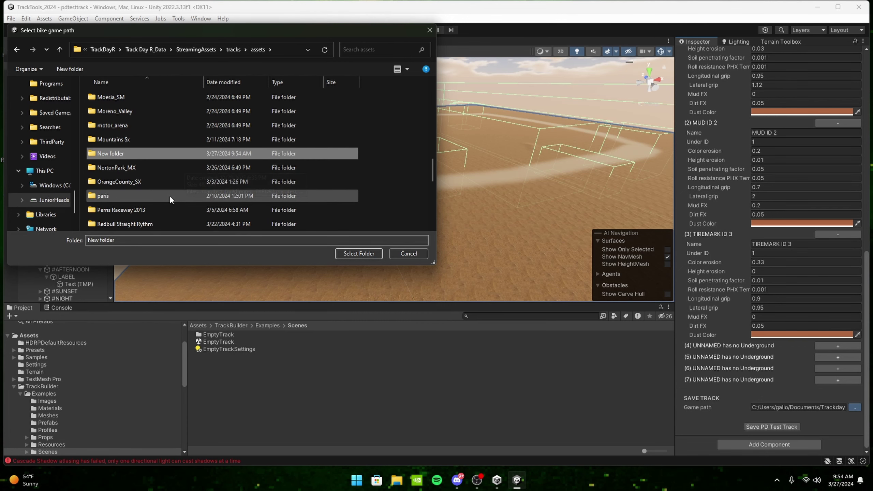
click(143, 154)
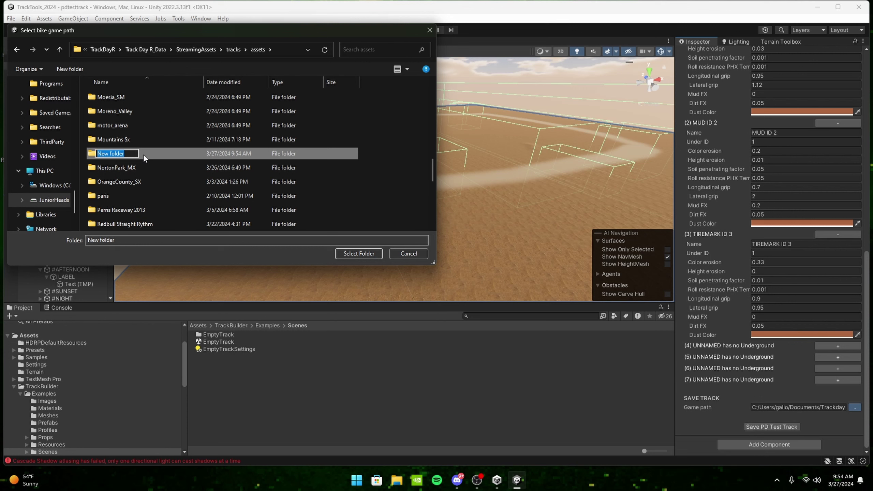
text(PD Test Track)
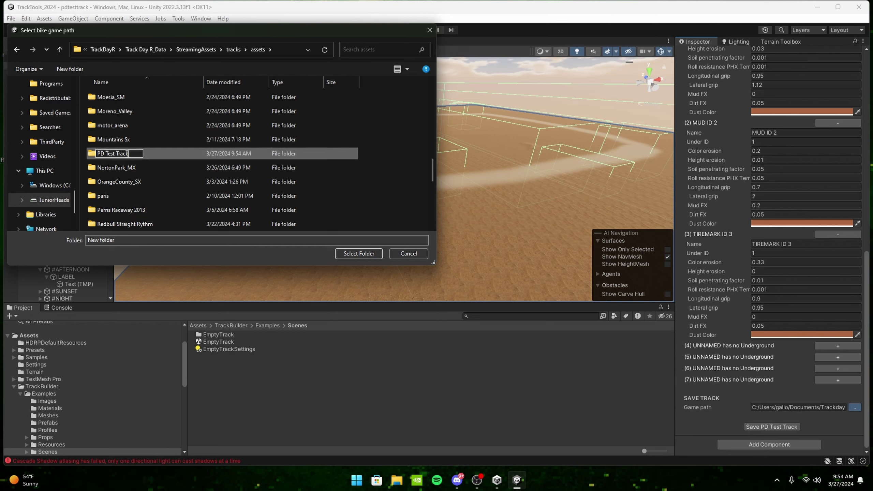
click(376, 156)
Choose the new PD Test Track folder as the game path and save PD Test Track into it
click(155, 165)
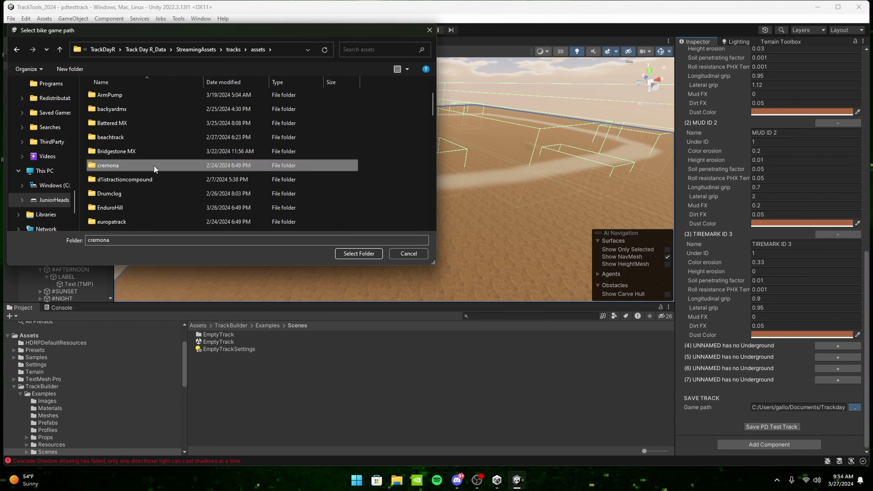
key(p)
click(123, 112)
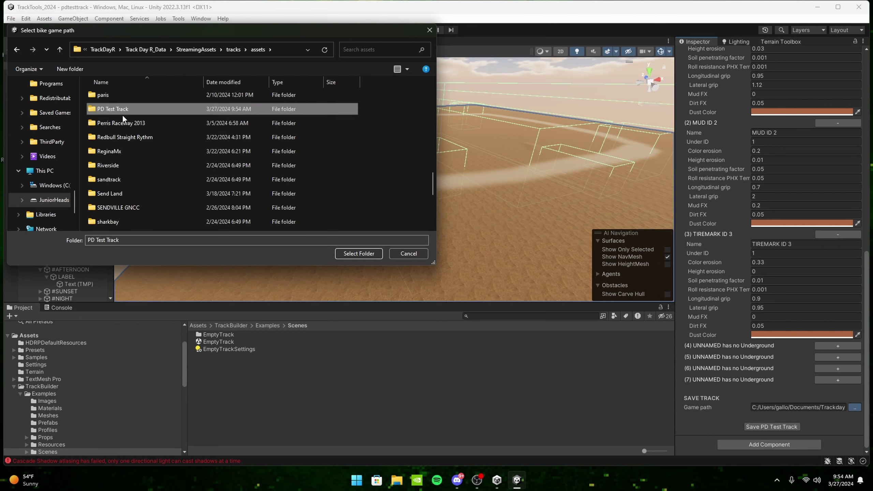
scroll(122, 117, up, 2)
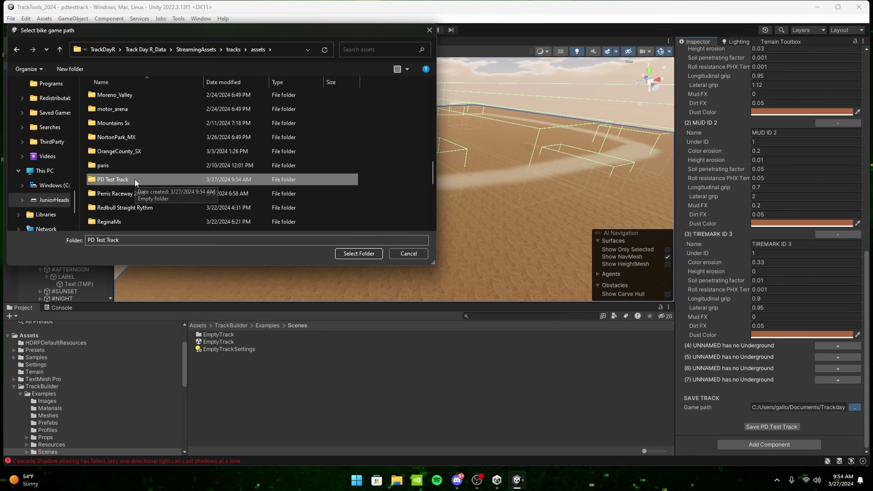
click(364, 253)
key(ctrl+s)
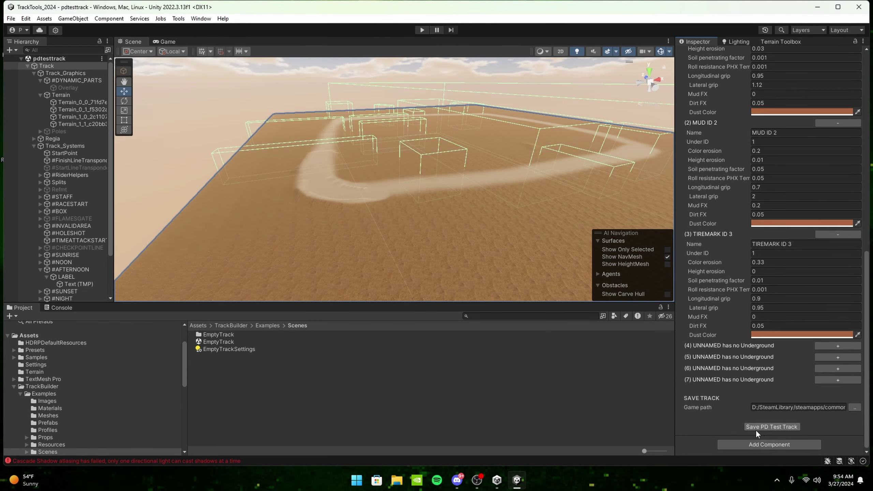
click(771, 426)
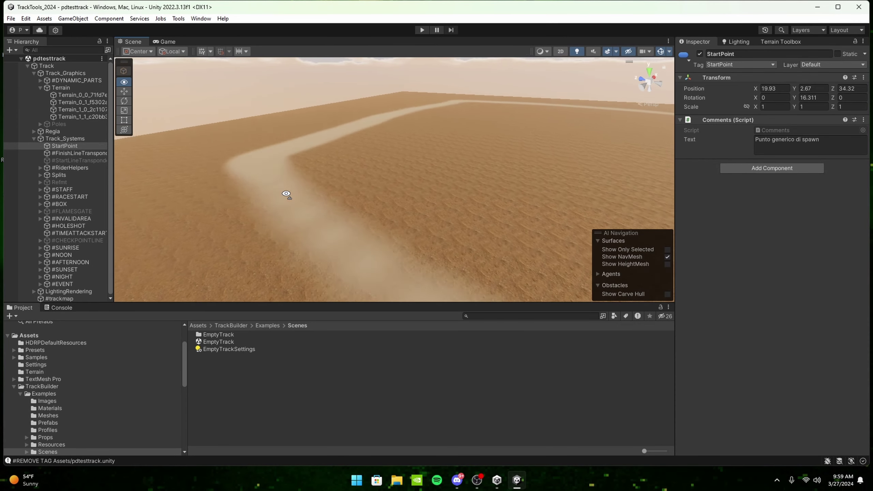
click(330, 215)
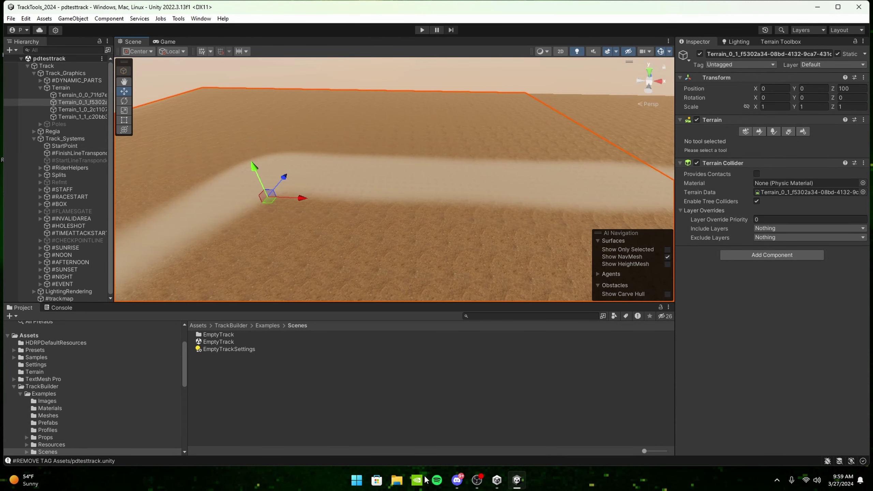
click(396, 481)
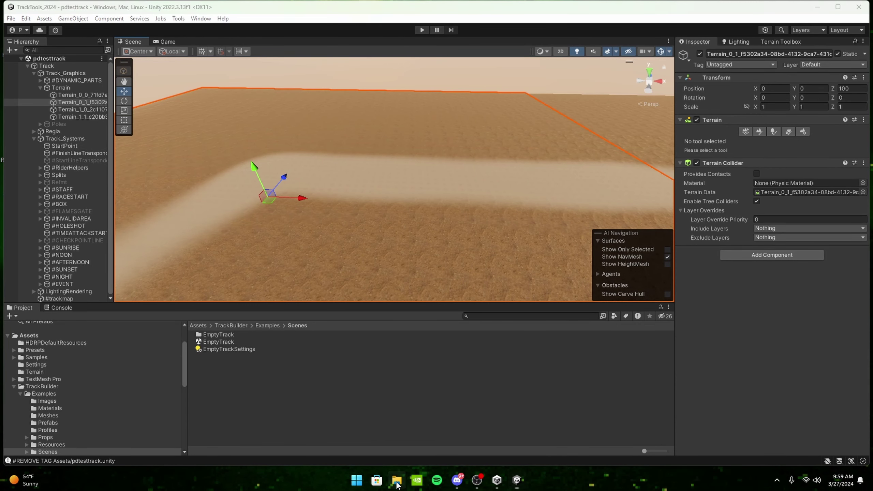
key(alt+Tab)
right_click(269, 408)
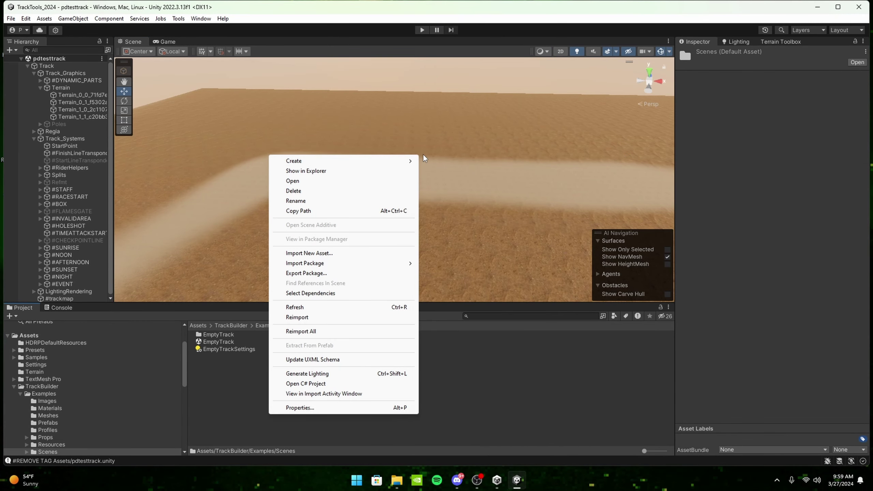
mouse_move(407, 161)
click(443, 168)
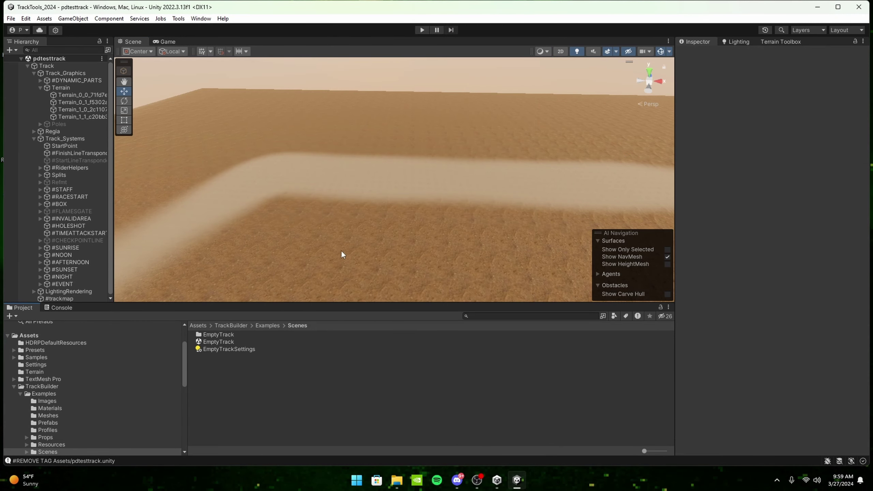
Create a folder named HM inside the project's Scenes folder and open it
right_click(245, 384)
mouse_move(387, 132)
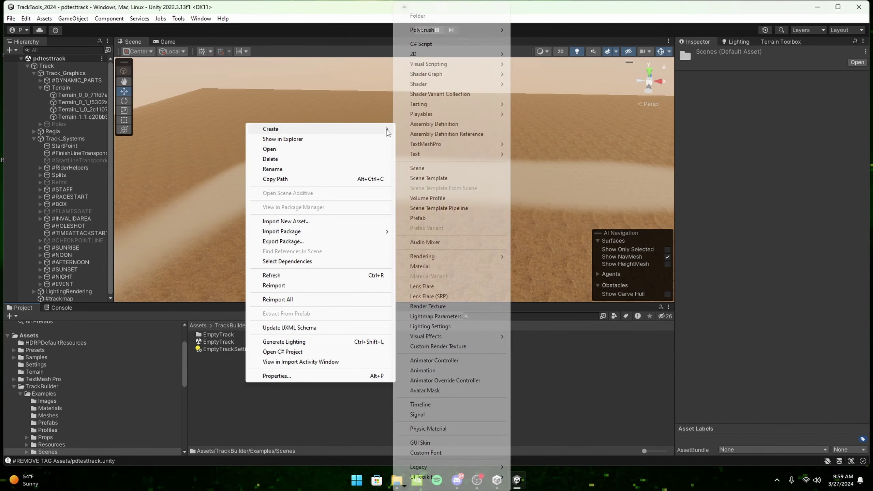
click(424, 17)
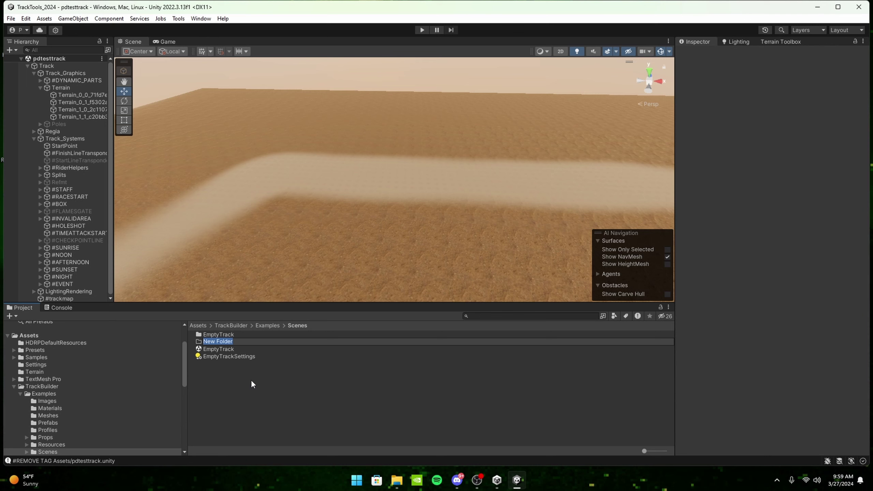
text(HM)
key(Return)
double_click(208, 341)
Switch to File Explorer and import all heightmap images from TDR Track Creation's HM folder into the project's HM folder
key(alt+Tab)
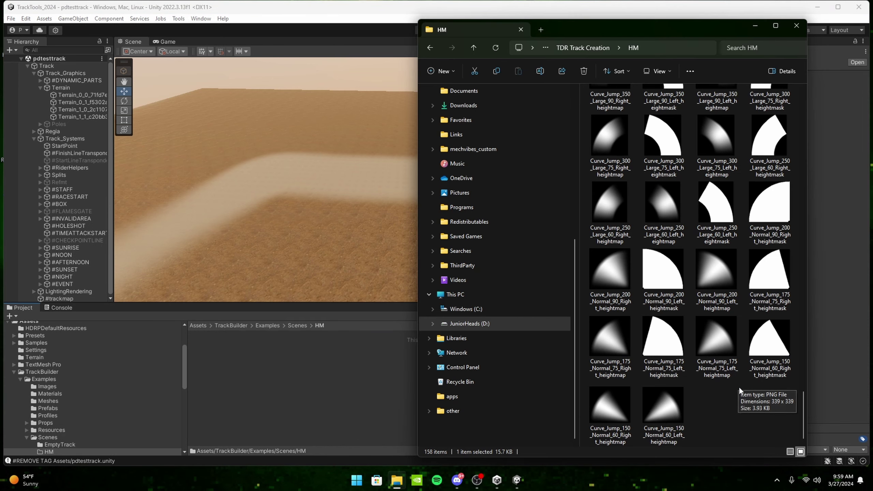
scroll(655, 430, up, 20)
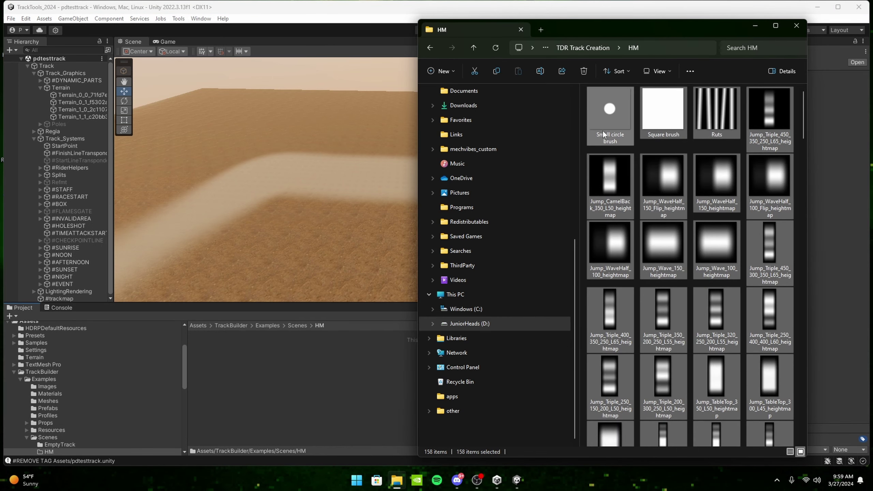
drag(602, 131, 230, 377)
drag(462, 237, 262, 378)
click(796, 25)
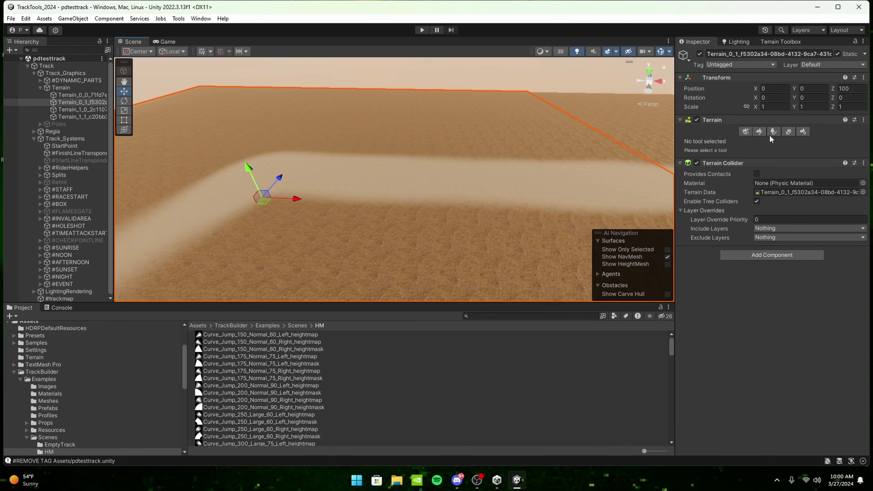
Create a new terrain brush for the Raise or Lower Terrain tool from a curve heightmap texture
click(756, 132)
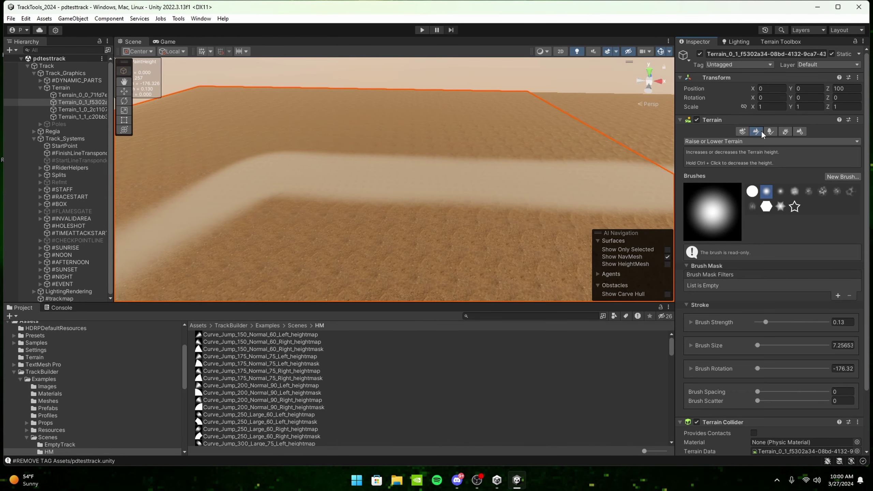
click(842, 176)
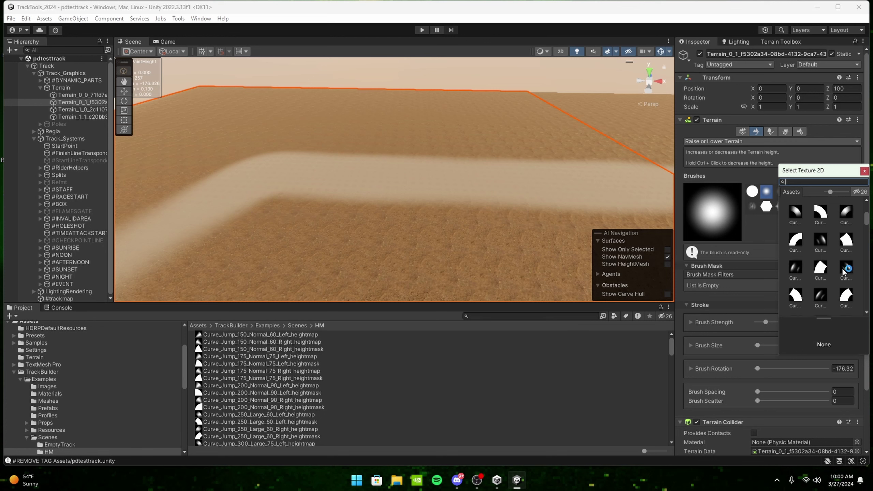
scroll(820, 261, down, 2)
text(curve)
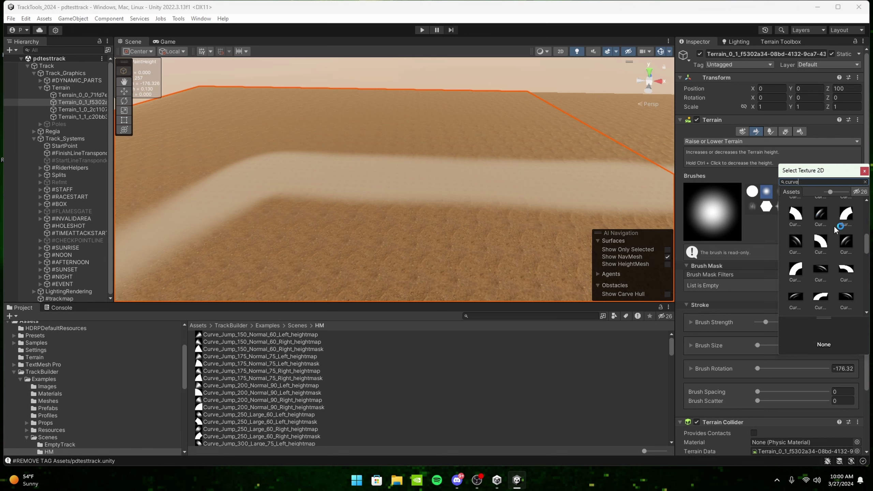
scroll(835, 230, down, 2)
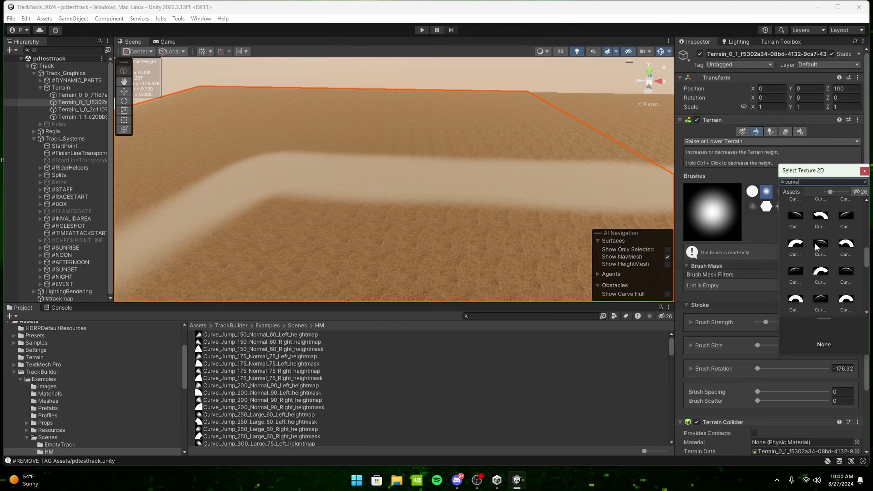
click(796, 271)
Try fitting the raise/lower curve brush over the track corner at a size of about 19 and rotation of about -12°
right_drag(457, 175, 416, 191)
key(d)
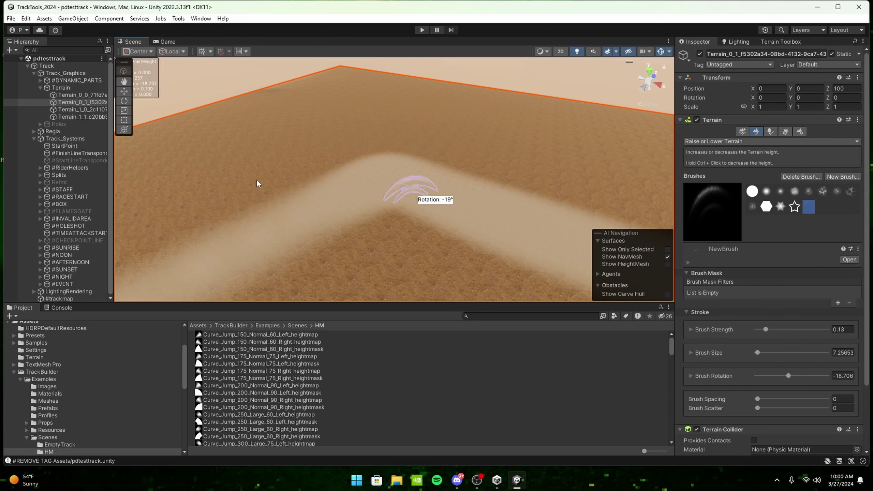
key(s)
key(s)
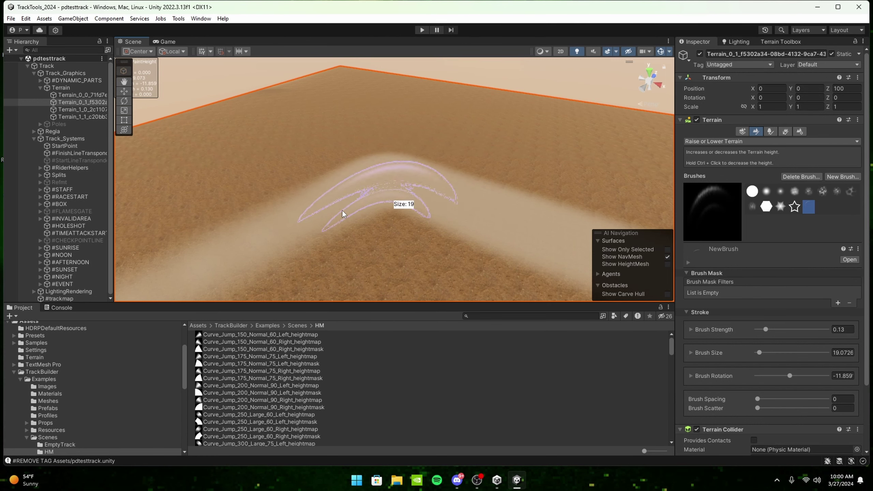
Stamp the curve brush onto the track corner with Stamp Terrain at about 28% strength, size 23 and rotation -19°
click(710, 140)
click(720, 221)
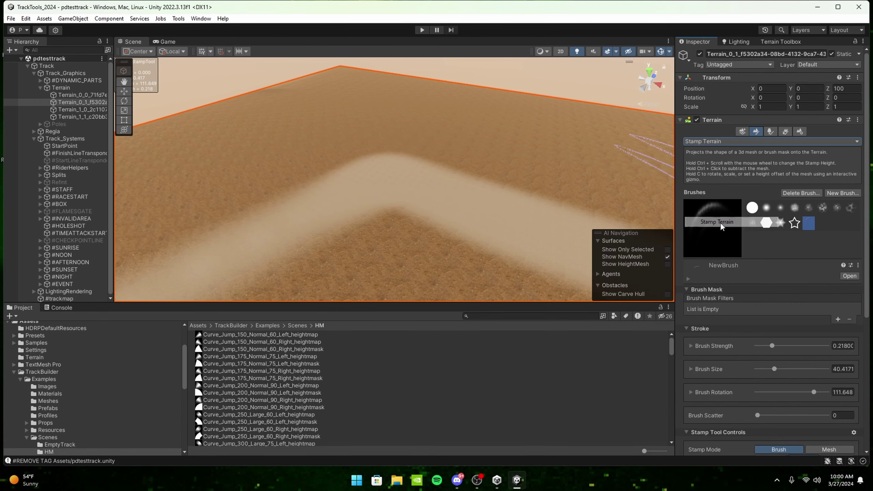
key(s)
key(d)
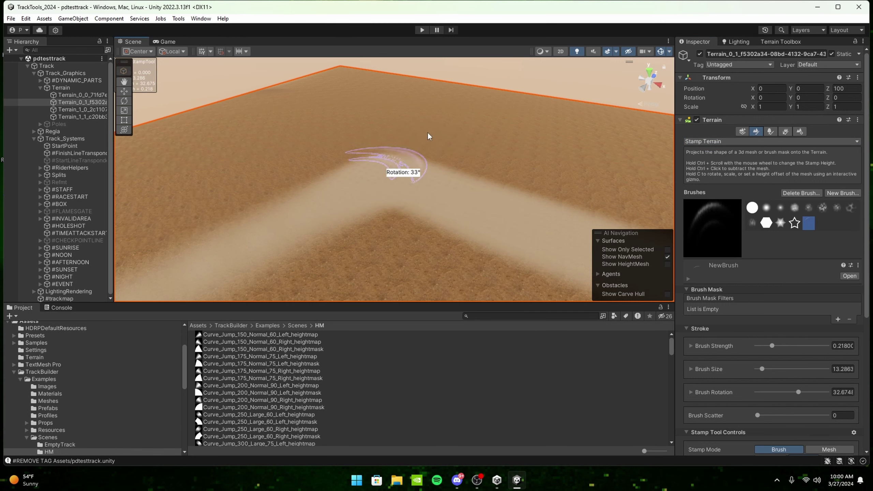
key(s)
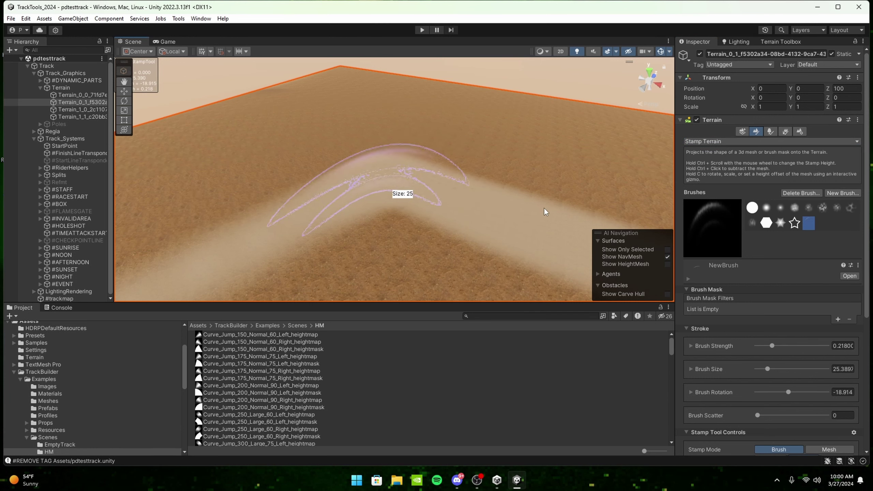
mouse_move(385, 206)
mouse_down()
mouse_move(356, 207)
mouse_move(499, 203)
mouse_up()
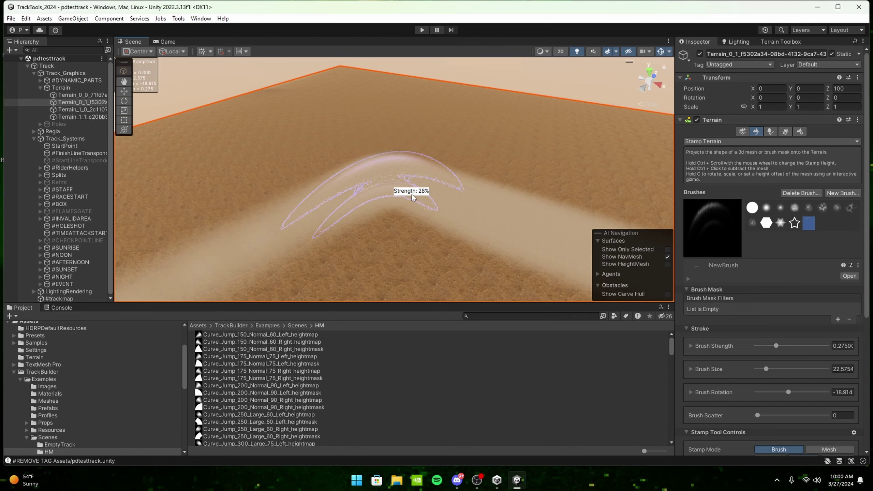
mouse_move(411, 194)
mouse_down()
mouse_move(341, 212)
mouse_move(331, 159)
mouse_move(511, 134)
mouse_move(623, 148)
mouse_move(503, 150)
mouse_move(465, 133)
mouse_up()
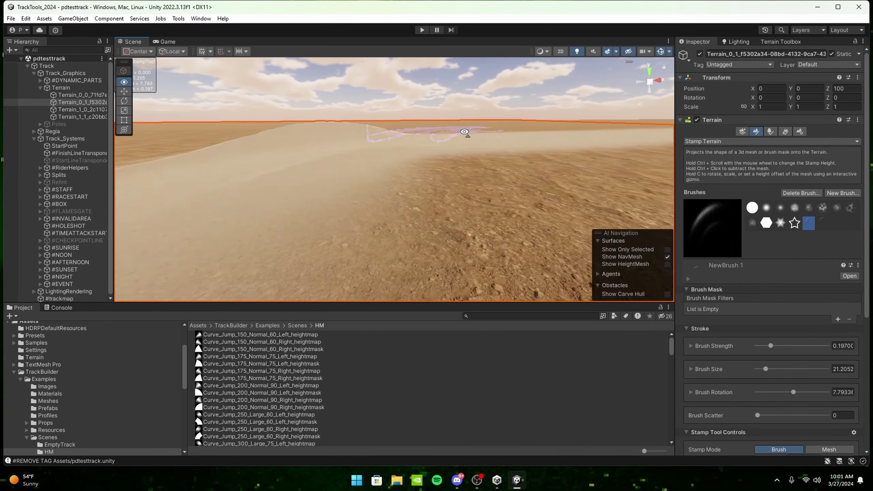
Create another stamp brush from a jump heightmap texture with three bumps for the track's straight
right_drag(464, 132, 822, 155)
key(w)
key(a)
key(d)
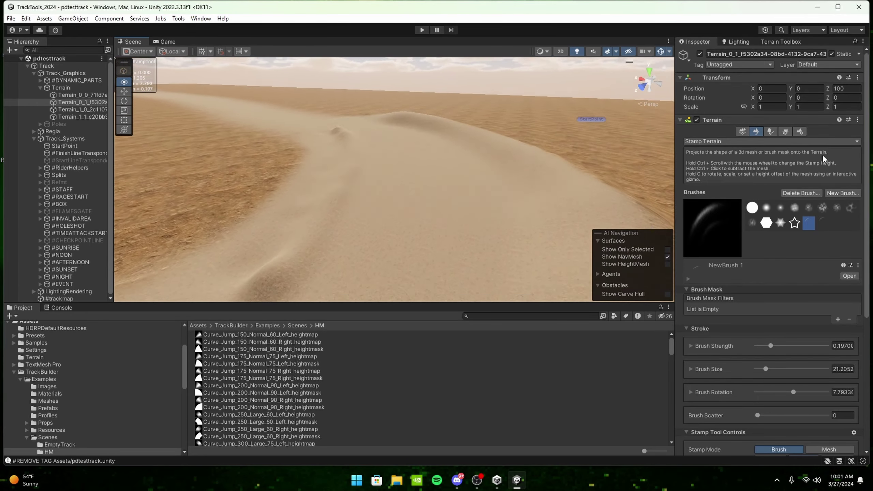
mouse_move(822, 154)
alt+mouse_down()
mouse_move(811, 169)
mouse_move(501, 176)
mouse_move(532, 108)
mouse_move(831, 192)
alt+mouse_up()
click(831, 193)
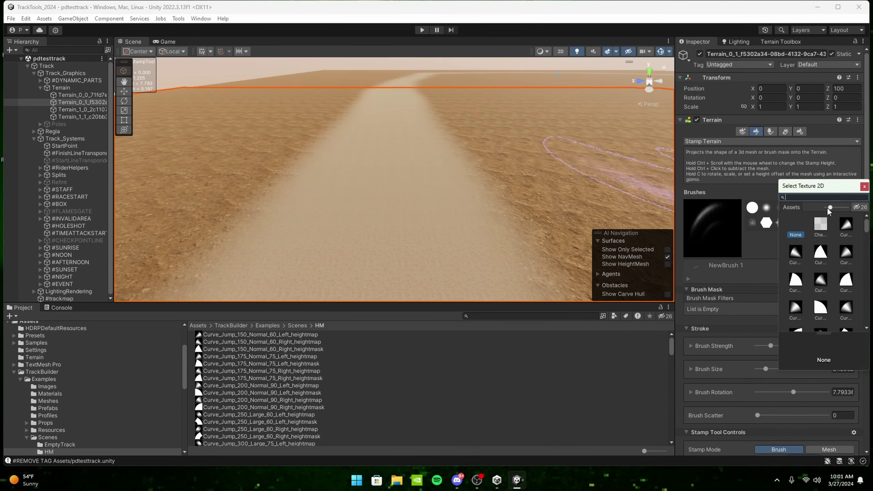
text(jym)
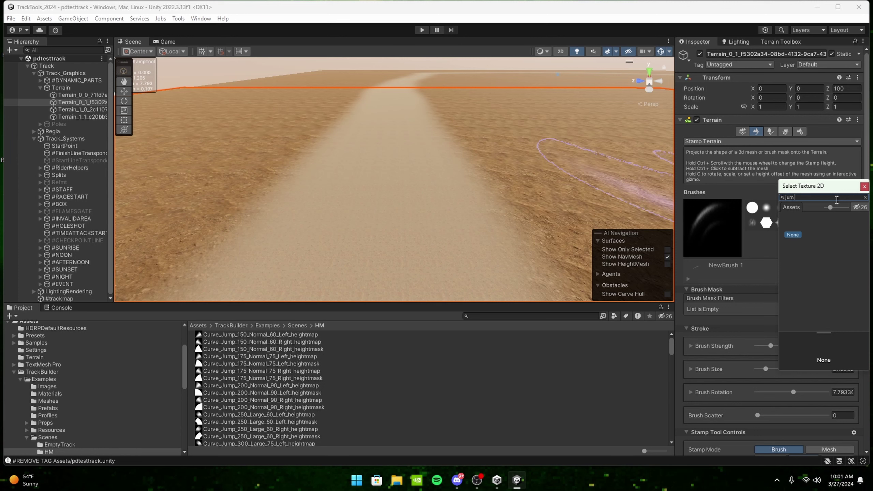
text(p)
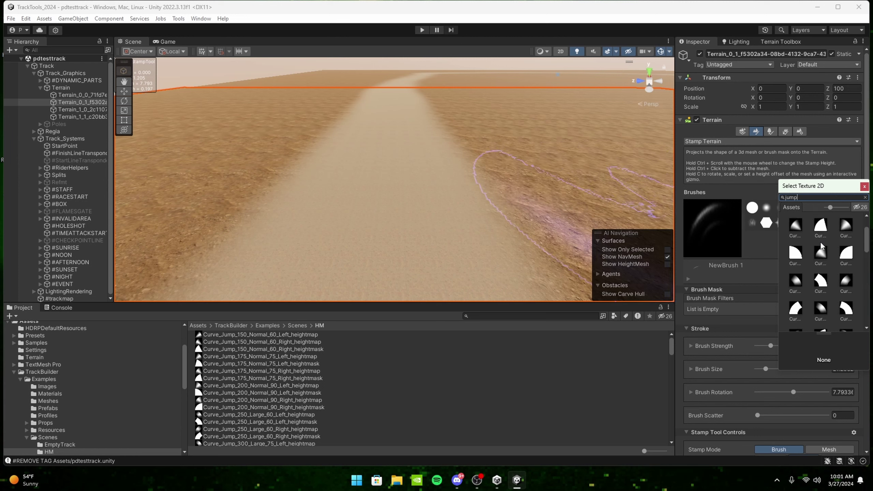
scroll(828, 244, down, 4)
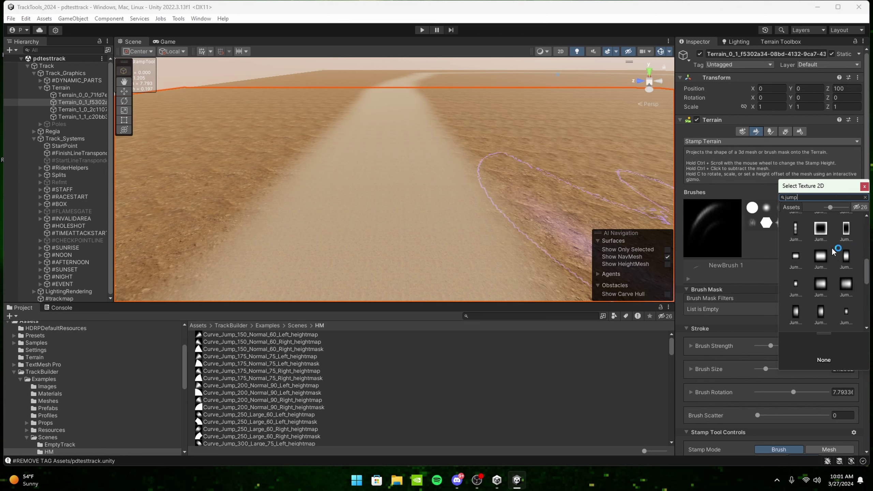
click(830, 258)
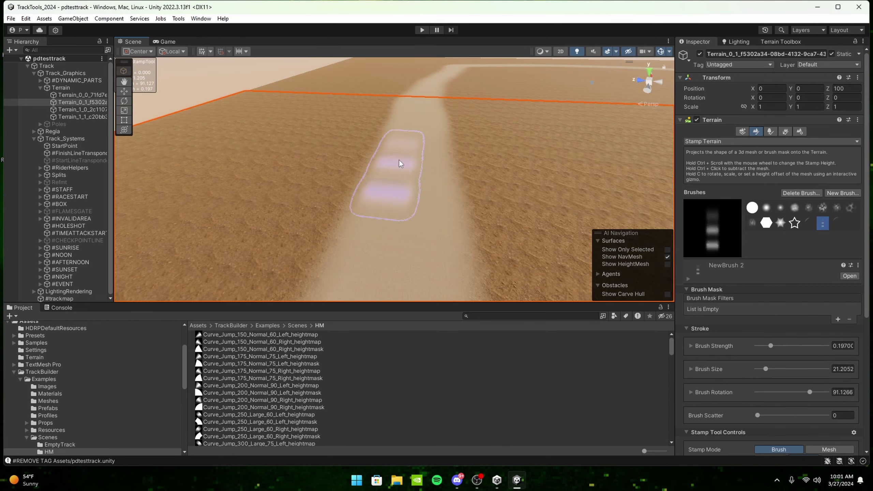
Stamp the jump brush along the track's straight at about 33% strength, size 59 and rotation 91°
key(a)
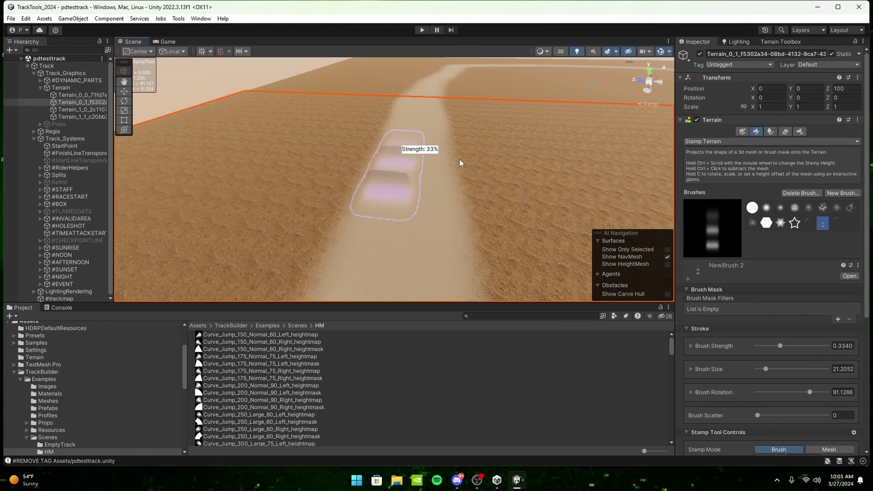
key(s)
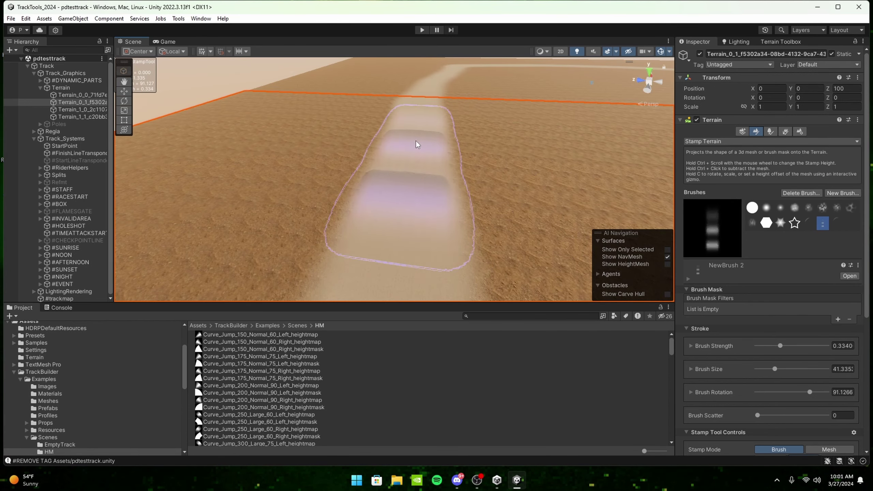
key(s)
key(s)
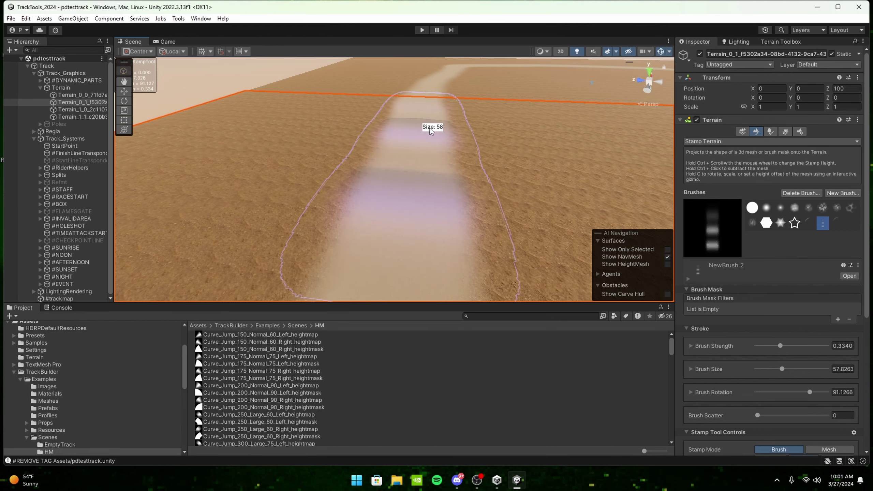
click(421, 121)
Smooth the terrain around the stamped jumps with Smooth Height, using the soft round brush at full strength and a size of about 2.4
key(d)
right_drag(420, 120, 223, 83)
mouse_move(250, 79)
right_down()
mouse_move(619, 76)
mouse_move(574, 82)
mouse_move(639, 78)
mouse_move(618, 87)
mouse_move(705, 96)
mouse_move(713, 146)
right_up()
click(713, 142)
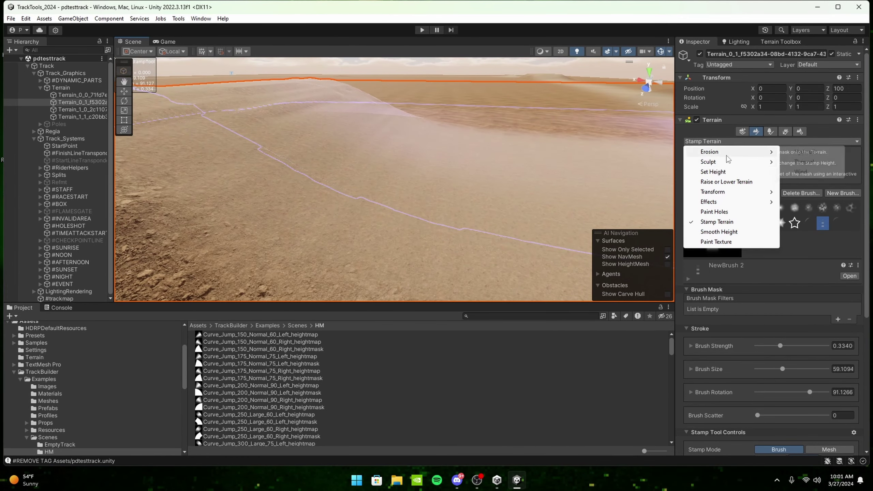
click(733, 230)
click(767, 178)
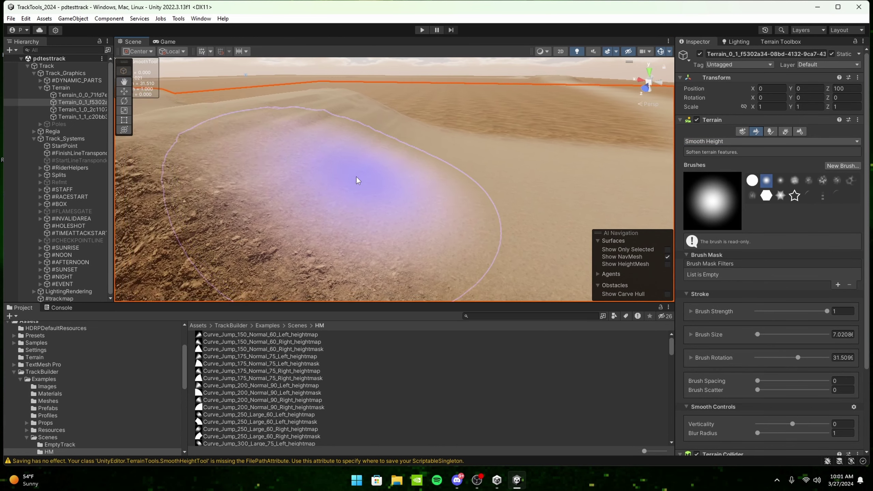
key(a)
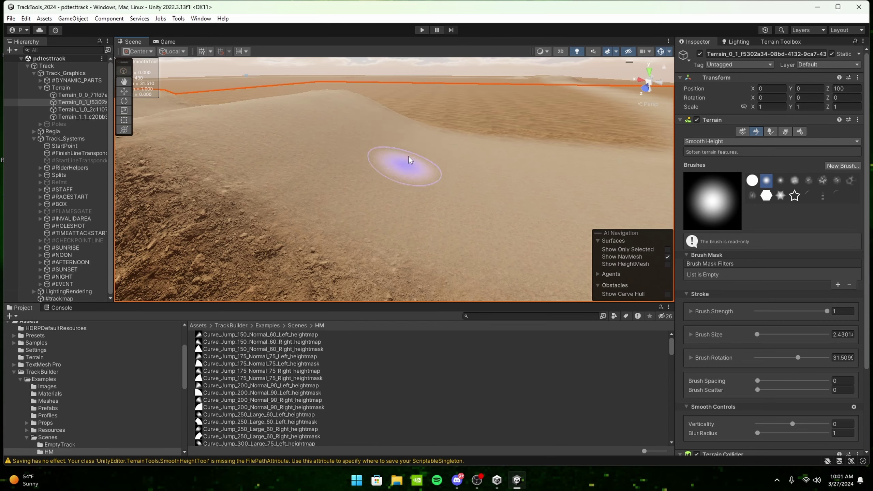
key(s)
right_drag(293, 182, 362, 181)
key(a)
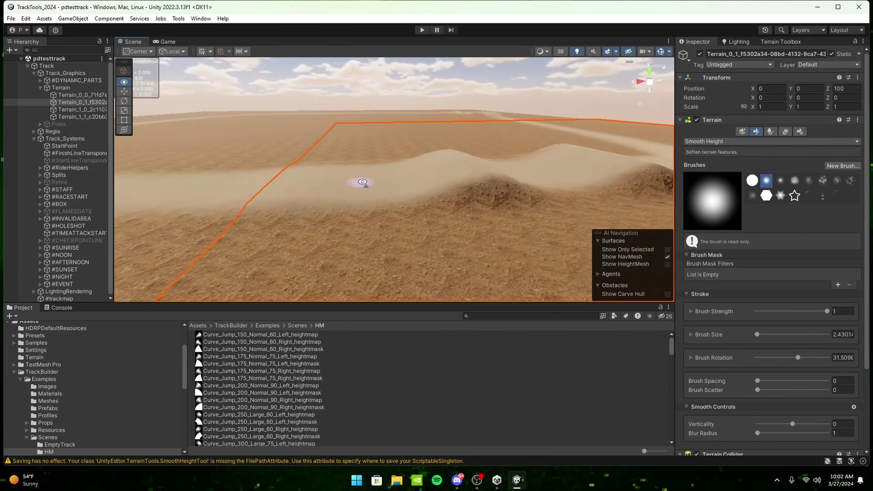
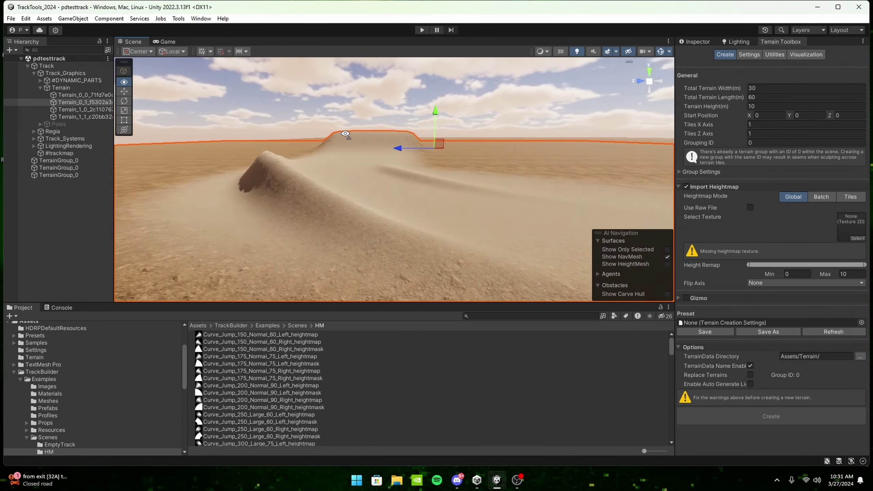
Move StartPoint in Track_Systems onto the open ground outside the track corner, turn it to suit the track, and save the scene
right_drag(345, 133, 376, 139)
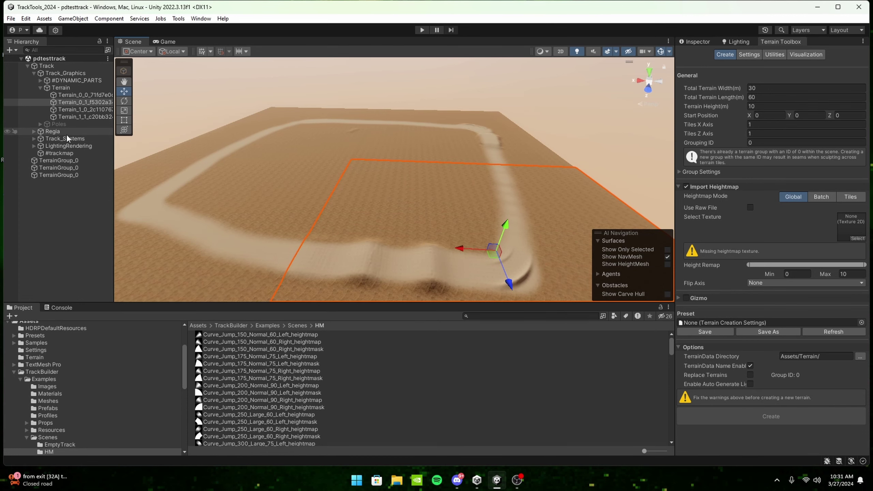
click(34, 139)
click(68, 147)
click(74, 153)
scroll(82, 172, down, 1)
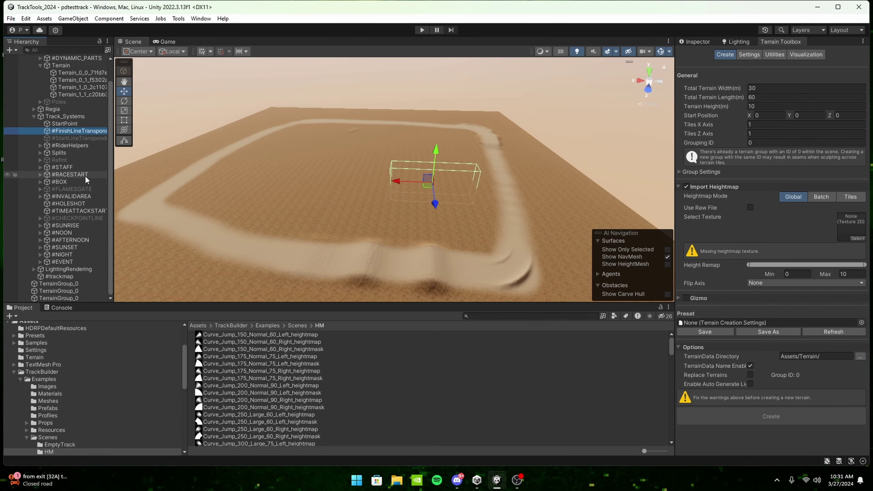
scroll(82, 158, up, 1)
key(w)
right_drag(381, 177, 351, 174)
alt+drag(351, 174, 173, 204)
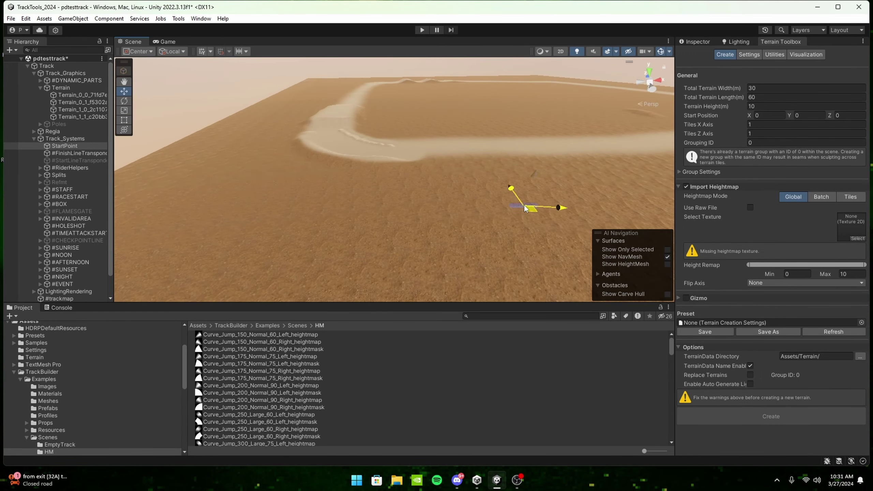
right_drag(525, 208, 352, 181)
key(f)
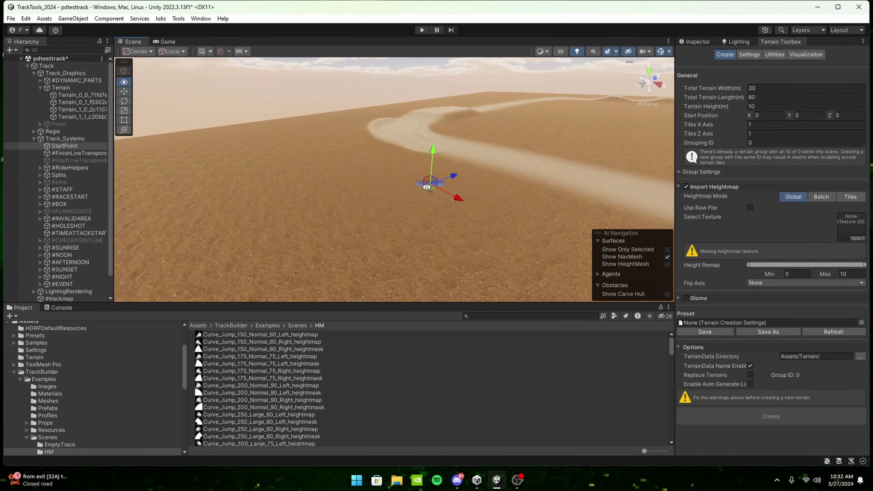
key(e)
key(ctrl+s)
Move #FinishLineTransponder onto the raised section of the track just before the curved corner
click(78, 154)
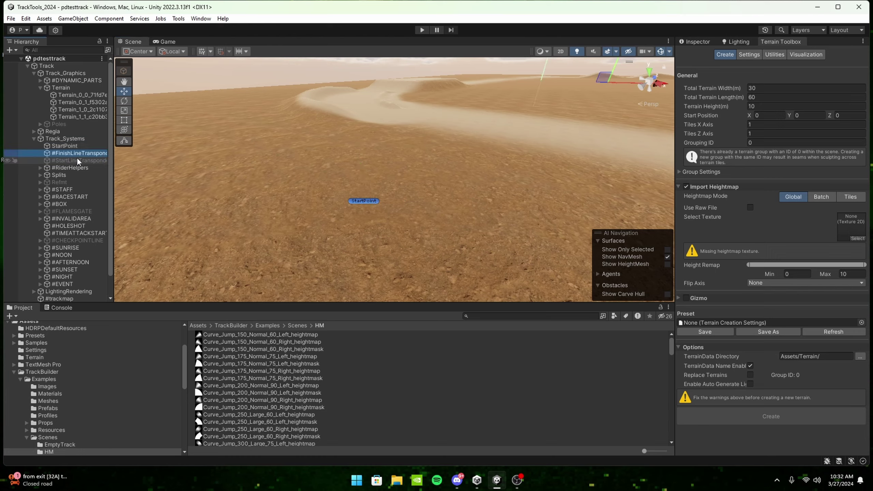
key(f)
key(w)
right_drag(319, 174, 429, 193)
drag(419, 154, 358, 288)
key(a)
right_drag(358, 288, 553, 364)
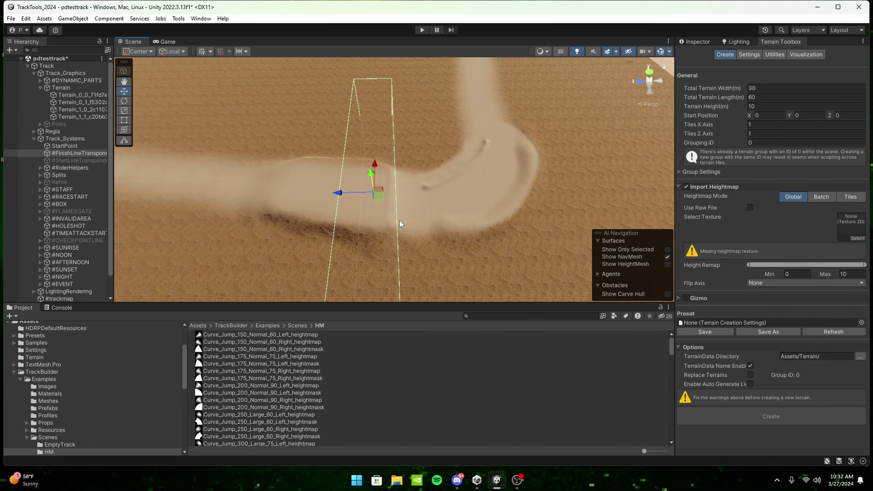
Scale #FinishLineTransponder into a thin gate fitted across the track's width and adjust its position on the straight
key(e)
key(r)
key(e)
key(r)
drag(341, 194, 358, 195)
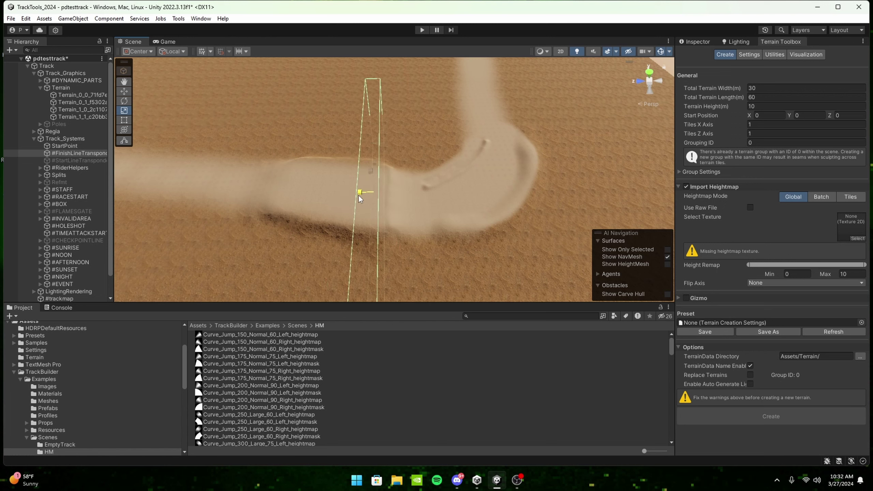
drag(375, 163, 341, 192)
alt+drag(445, 210, 509, 220)
key(w)
drag(434, 164, 436, 165)
right_drag(436, 165, 460, 150)
right_drag(421, 121, 339, 129)
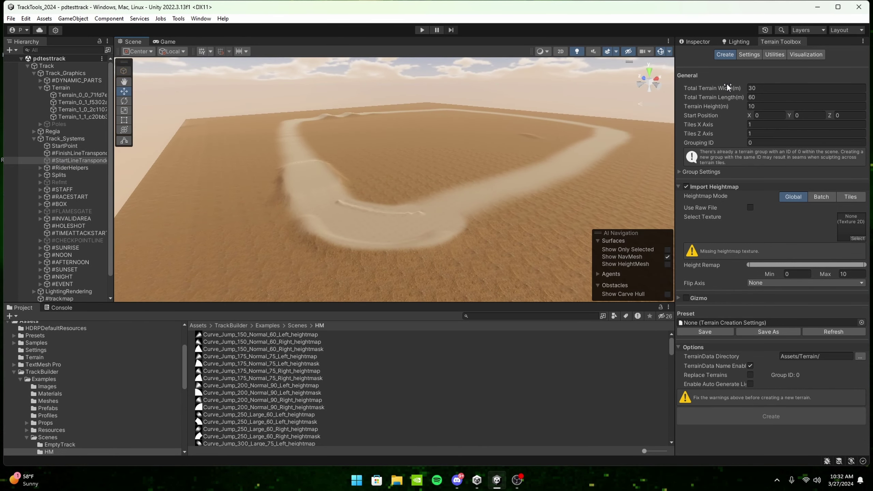
Enable #StartLineTransponder to examine its trigger box, and disable it again
click(697, 41)
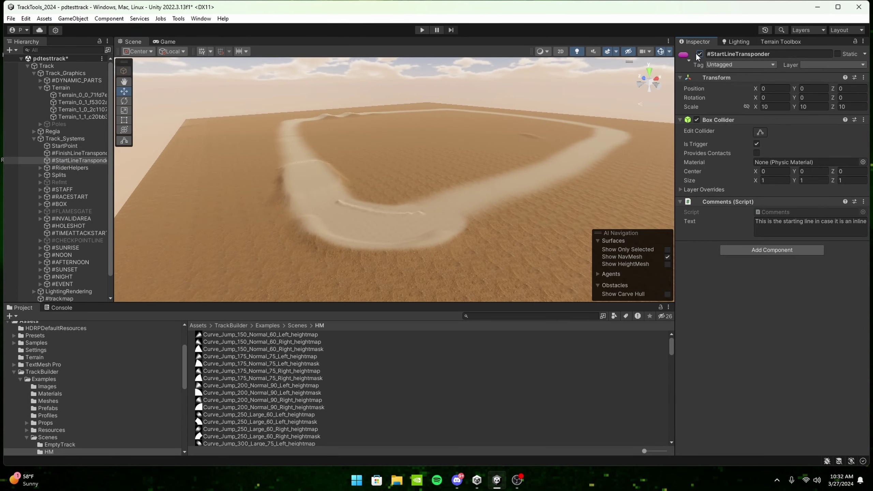
alt+drag(464, 130, 539, 172)
right_drag(539, 172, 532, 115)
click(70, 161)
double_click(69, 160)
right_drag(457, 206, 279, 217)
alt+drag(279, 218, 304, 217)
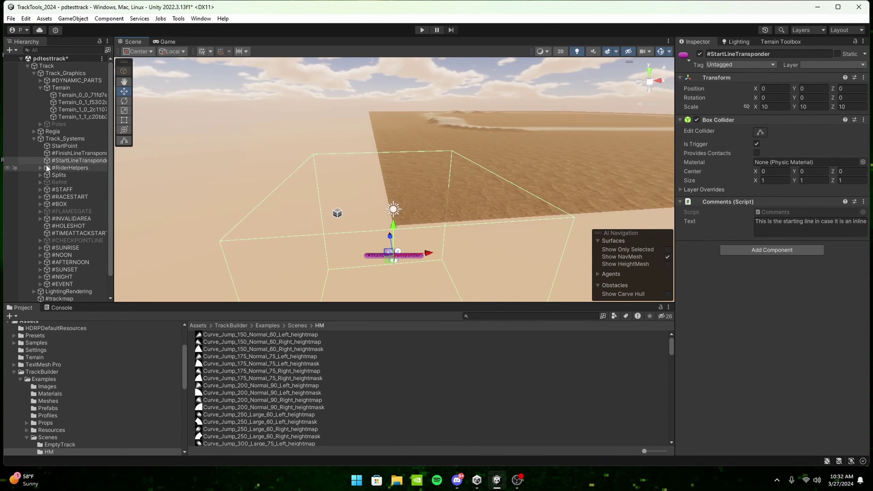
click(699, 54)
alt+drag(438, 206, 443, 217)
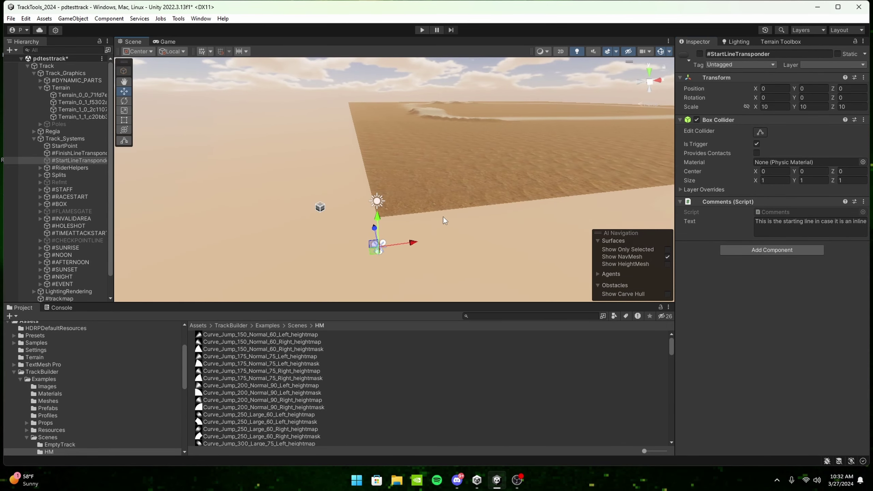
key(w)
right_drag(434, 230, 450, 216)
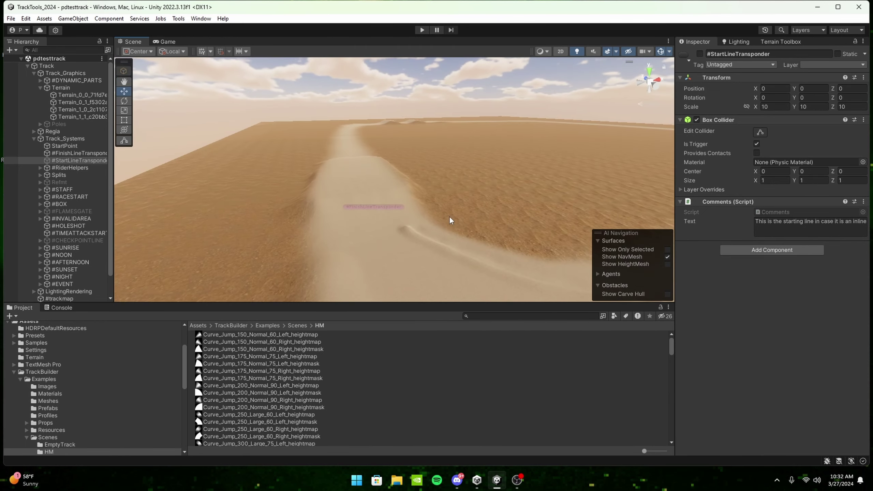
Place #Split_1 on the corner at about X 50.6, Z 158.2, #Split_2 at X 32.1, Z 44.4, and shift the far split onto the track
click(64, 175)
alt+drag(371, 213, 490, 263)
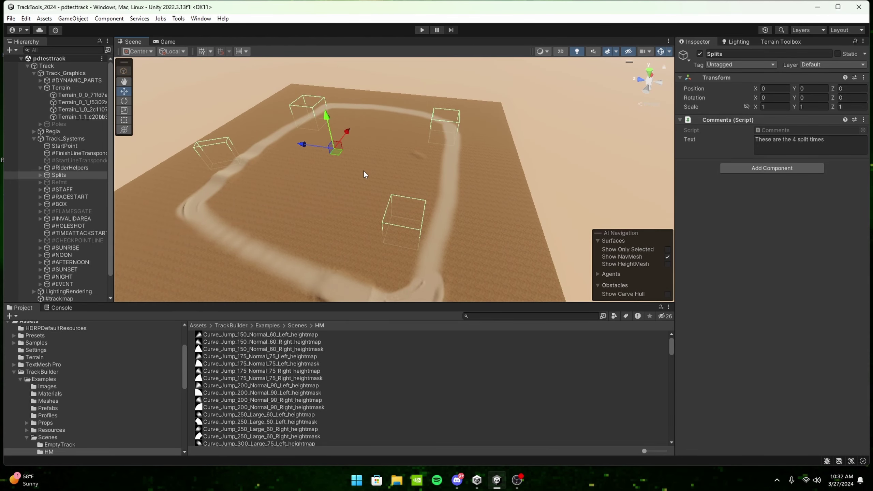
click(39, 175)
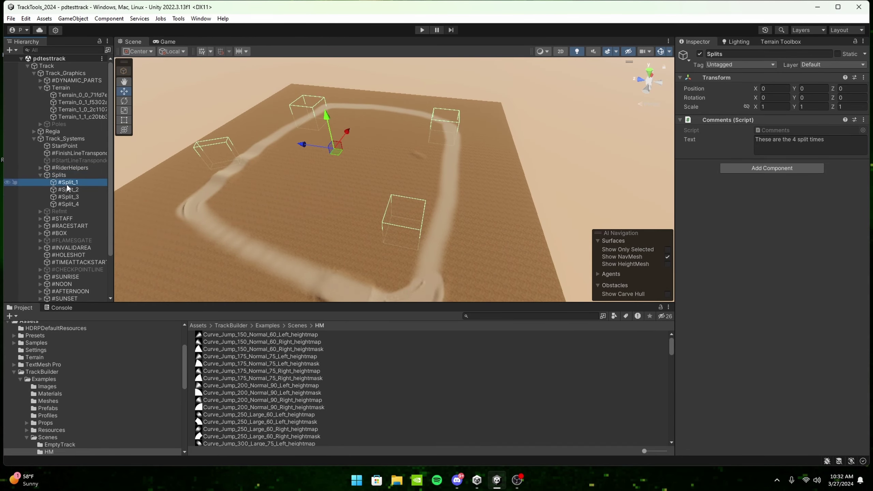
click(67, 183)
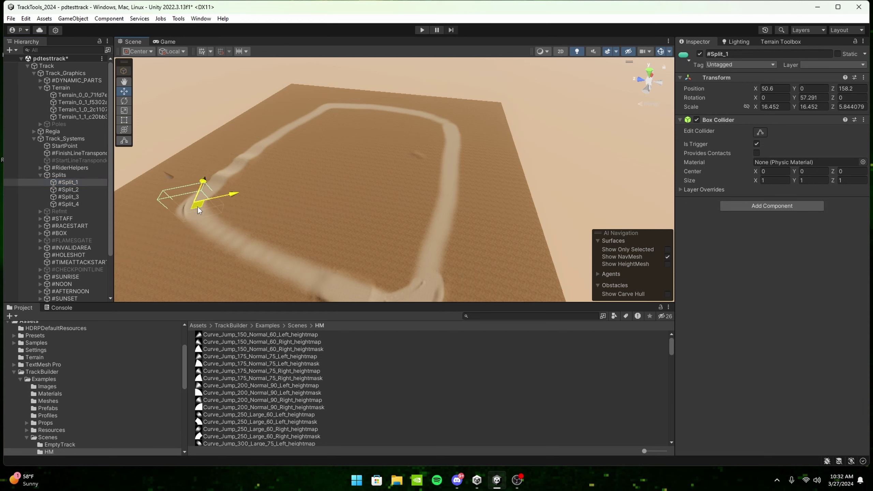
click(85, 190)
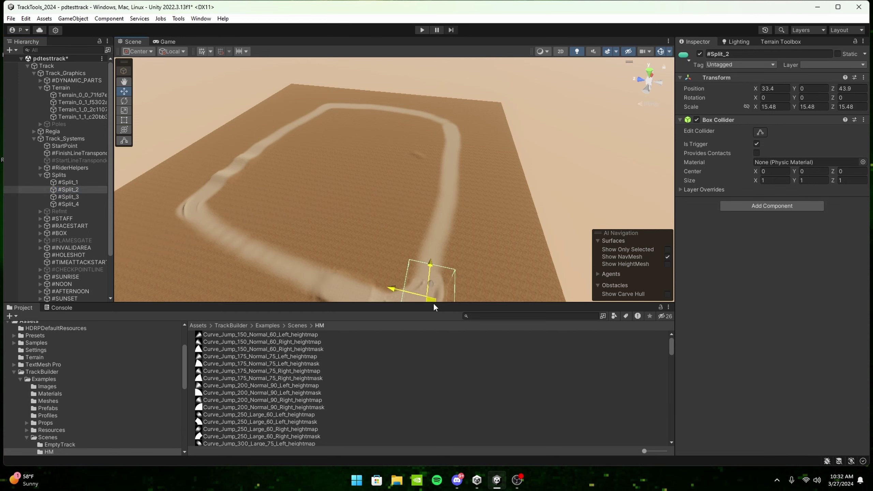
mouse_move(433, 303)
mouse_down()
mouse_move(418, 313)
mouse_move(430, 311)
mouse_up()
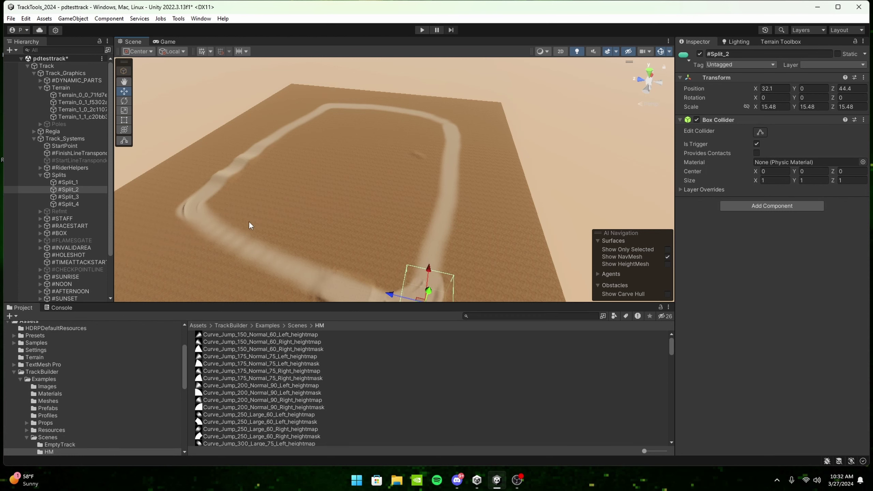
drag(439, 130, 449, 127)
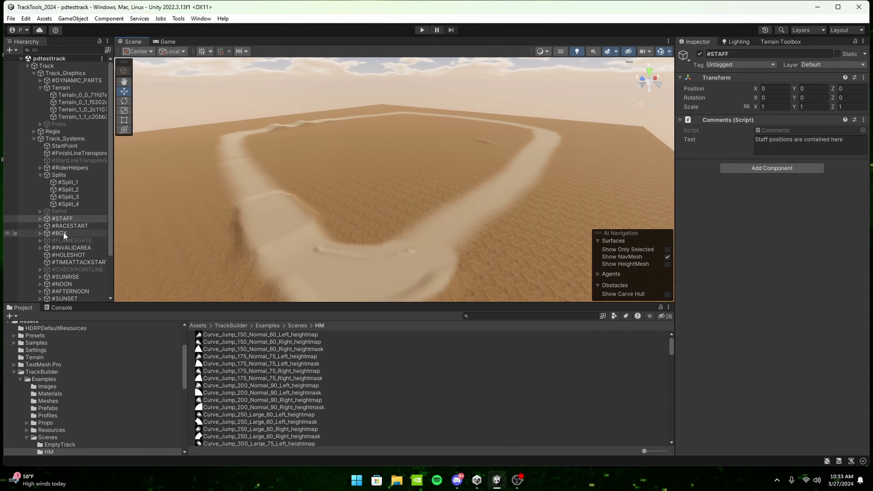
Check the dashboard_man and start_girl positions in #STAFF, lower the whole group to about Y -5.2, and save the scene
click(39, 219)
click(67, 226)
click(79, 234)
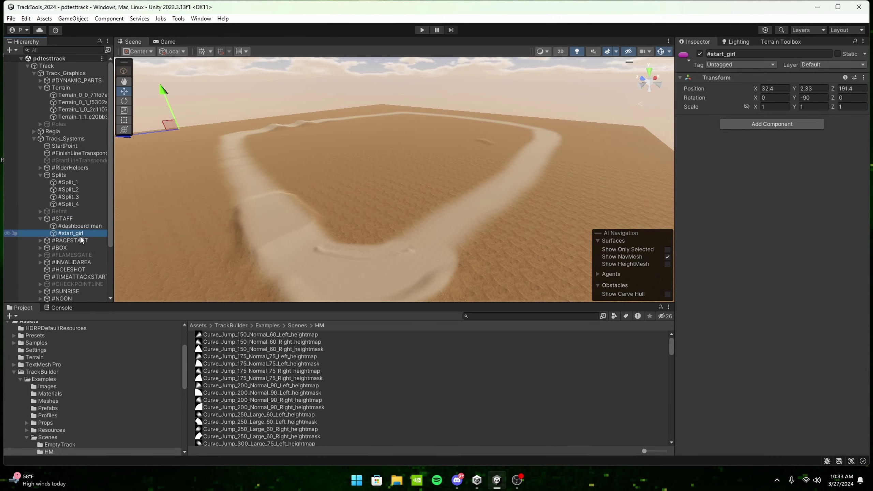
click(87, 227)
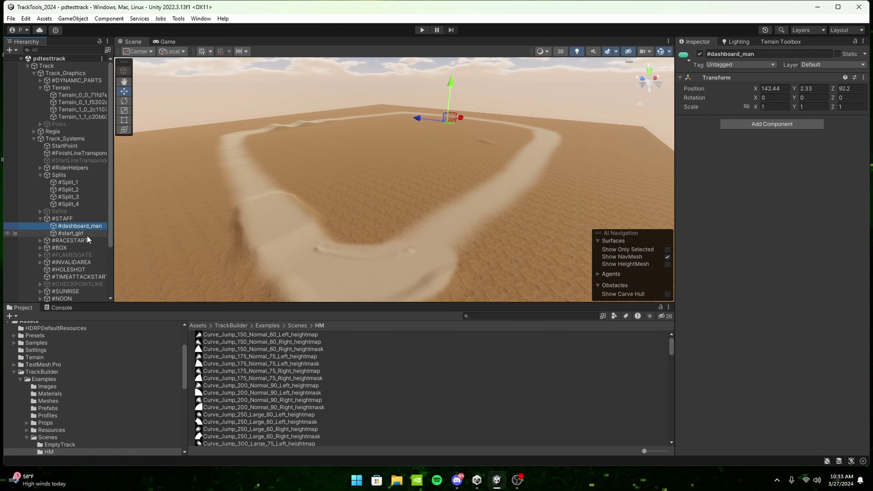
click(57, 218)
click(40, 219)
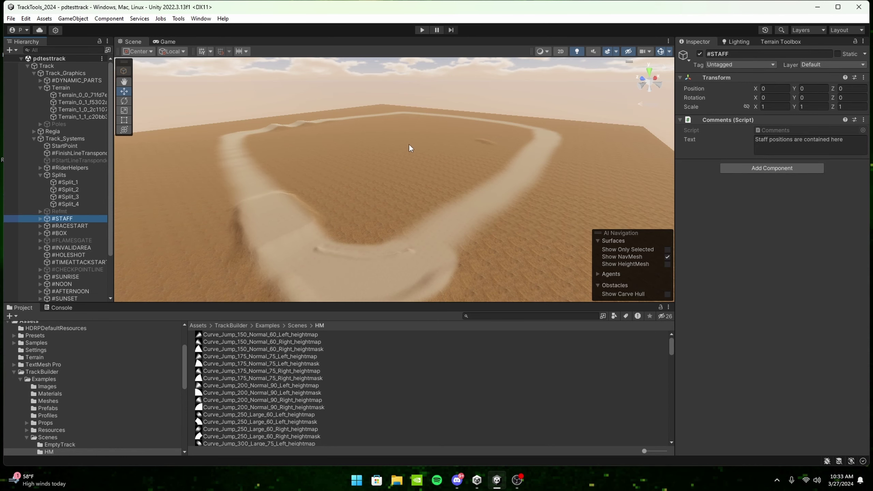
right_drag(219, 212, 459, 147)
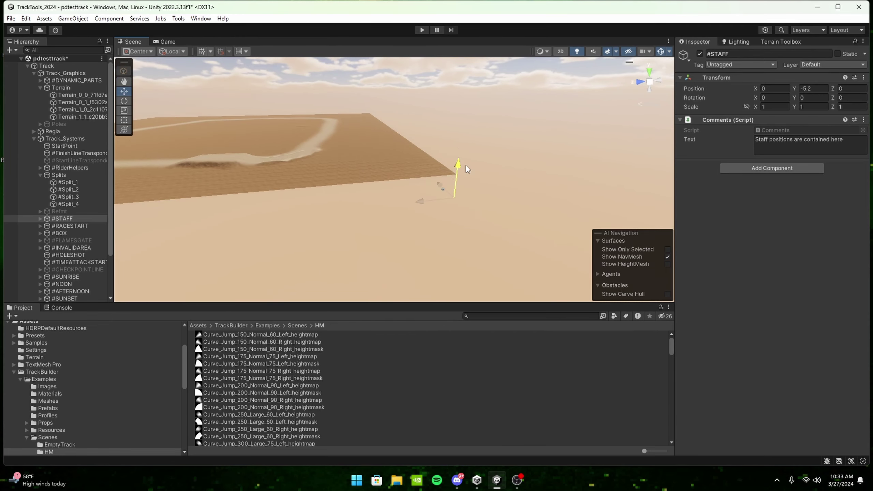
key(ctrl+s)
Expand #RACESTART and select all nine starting positions, #grid_1 through #grid_9
key(w)
right_drag(473, 188, 300, 202)
double_click(82, 225)
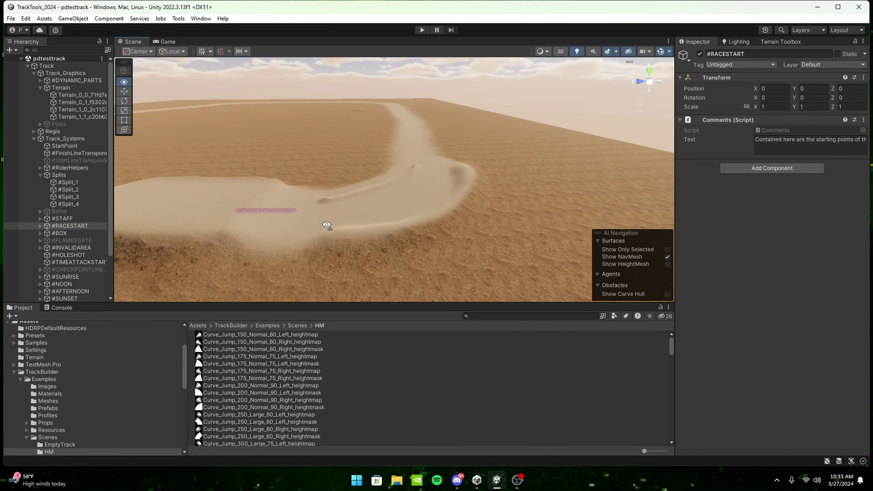
right_drag(567, 249, 430, 193)
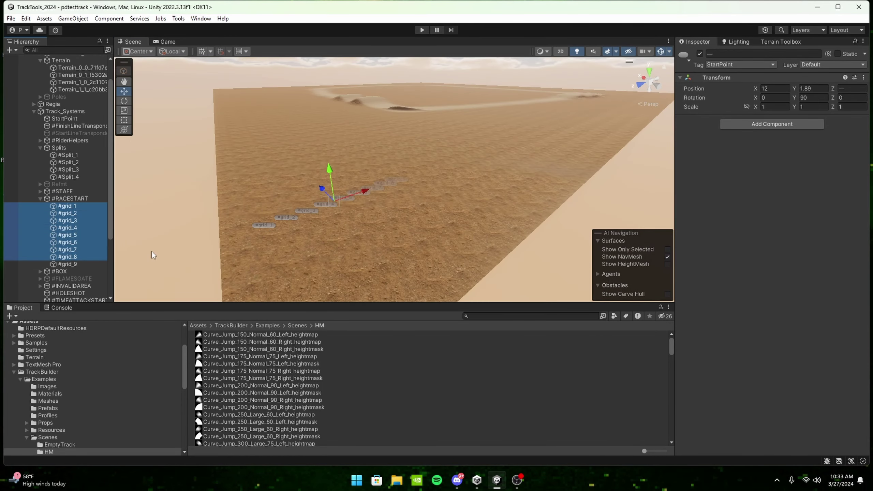
key(e)
right_drag(151, 251, 267, 280)
drag(358, 277, 467, 257)
key(ctrl+z)
shift+click(67, 263)
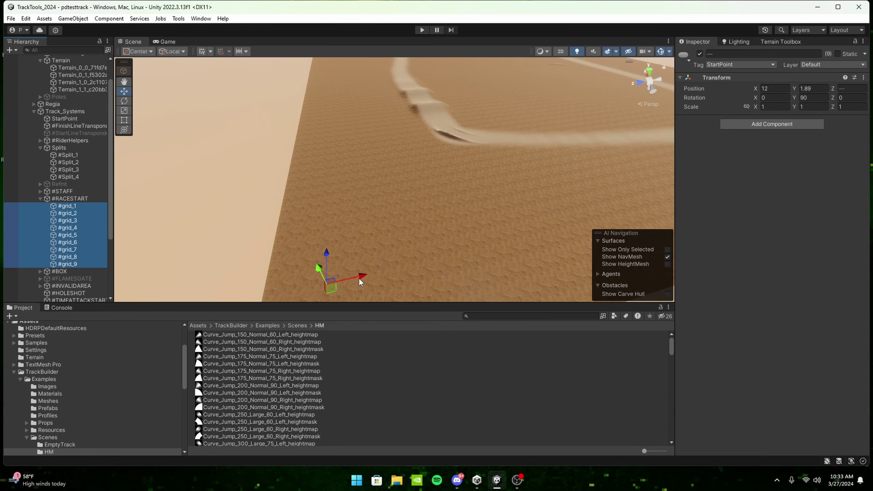
Move the nine selected grid positions across the open ground toward the start area outside the bermed corner, and save the scene
drag(359, 277, 481, 252)
key(q)
right_drag(481, 252, 424, 212)
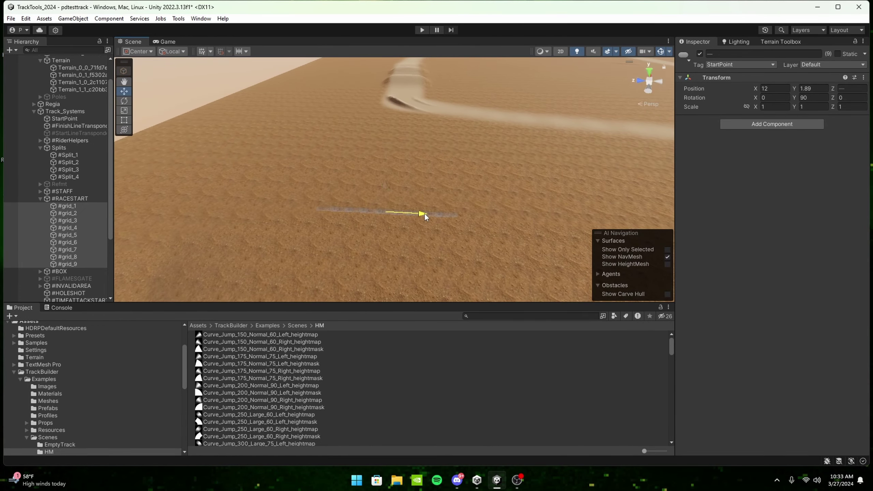
drag(424, 213, 528, 217)
key(ctrl+s)
Set up Paint Texture on the terrain tile Terrain_0_1 with the SoilLight layer
key(w)
right_drag(401, 212, 503, 262)
click(504, 261)
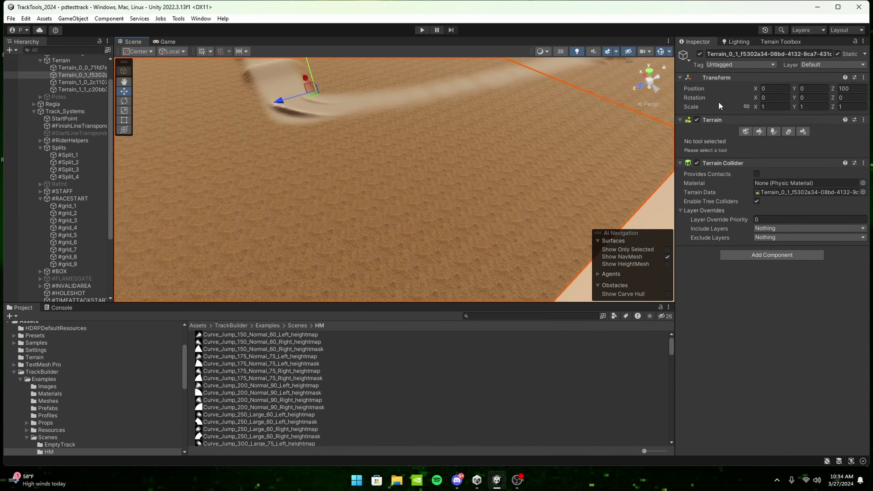
click(754, 134)
click(744, 132)
click(760, 133)
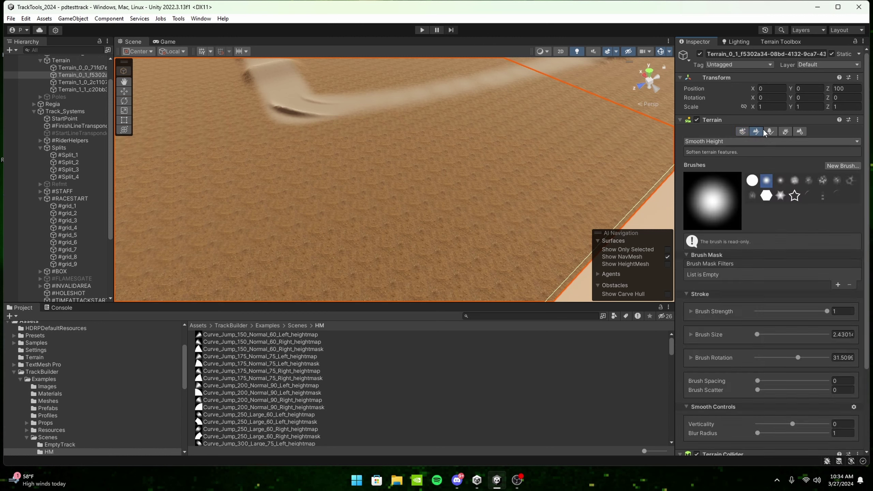
click(764, 141)
click(713, 242)
scroll(769, 232, down, 10)
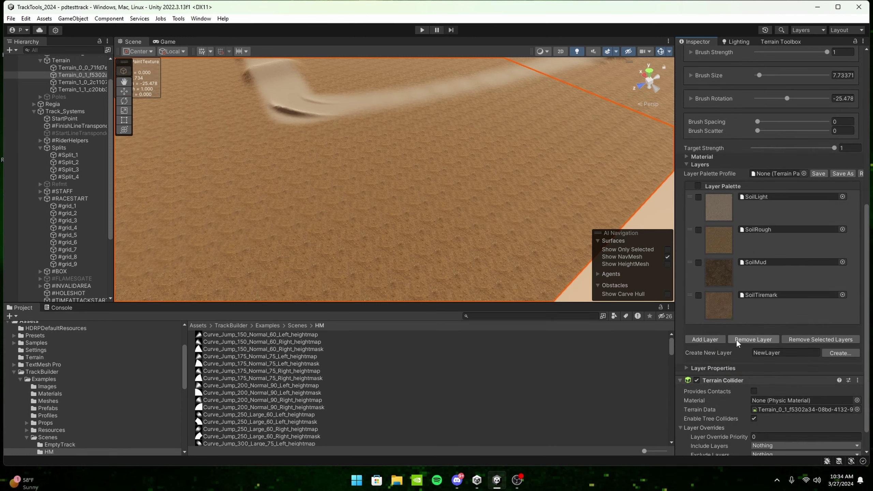
click(703, 208)
Paint the SoilLight layer over the start area and the strip joining it to the track outside the bermed corner
mouse_move(385, 114)
right_down()
mouse_move(370, 122)
mouse_move(380, 164)
mouse_move(364, 137)
mouse_move(350, 191)
right_up()
drag(354, 193, 489, 172)
scroll(448, 218, down, 5)
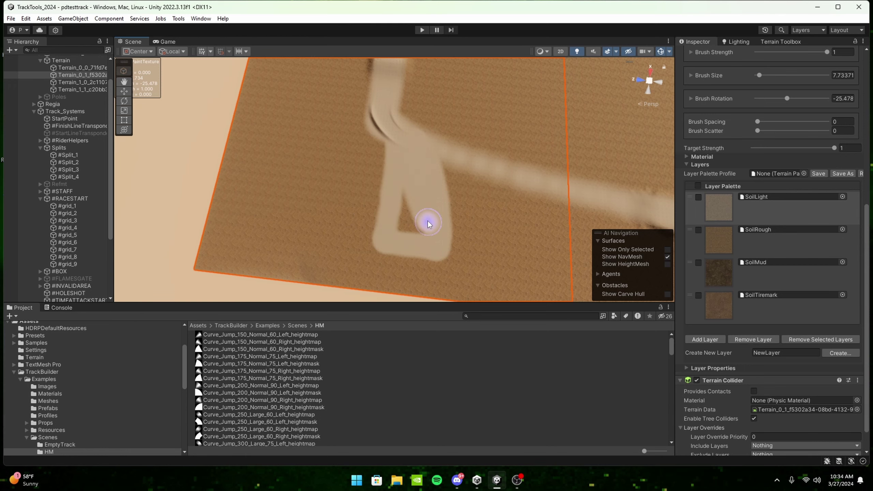
right_drag(431, 210, 416, 138)
key(s)
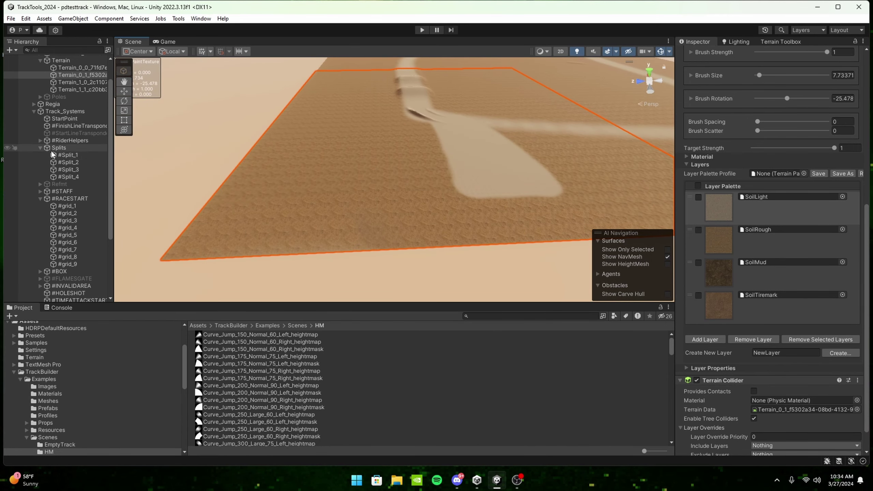
Collapse Splits and #RACESTART, and lower the #BOX group beneath the terrain to Y -22.7
click(39, 148)
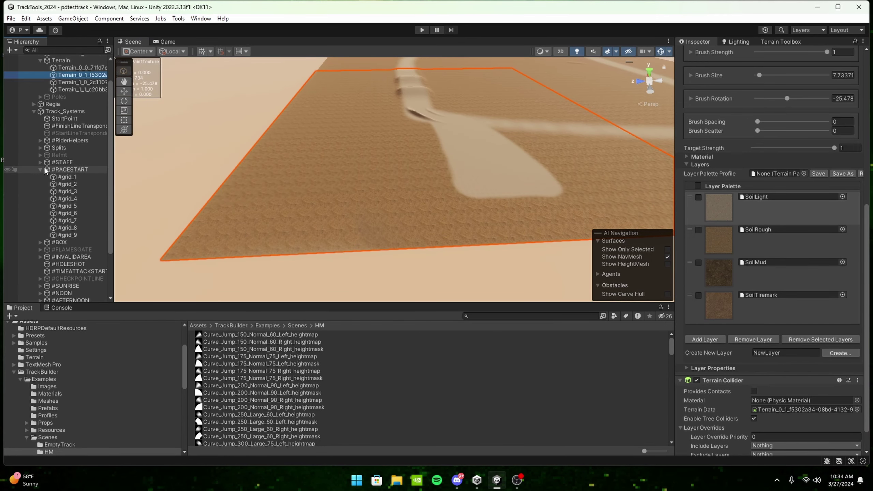
click(40, 169)
click(52, 182)
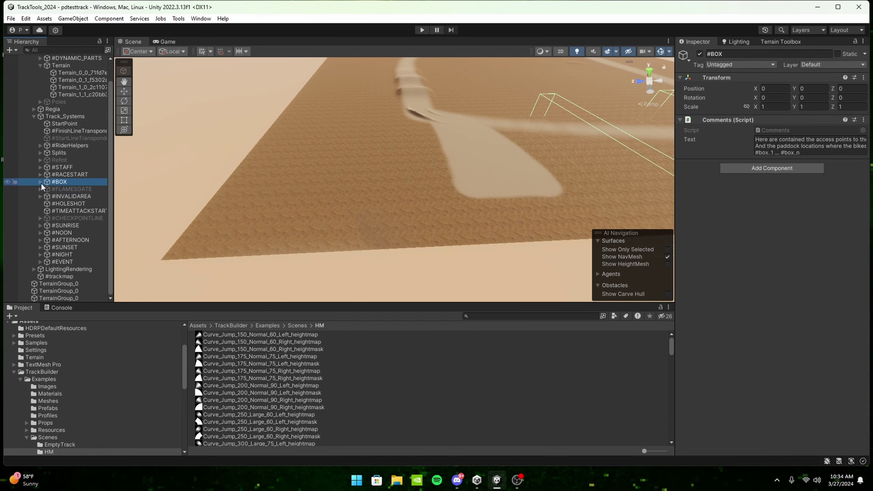
key(f)
right_drag(499, 166, 500, 170)
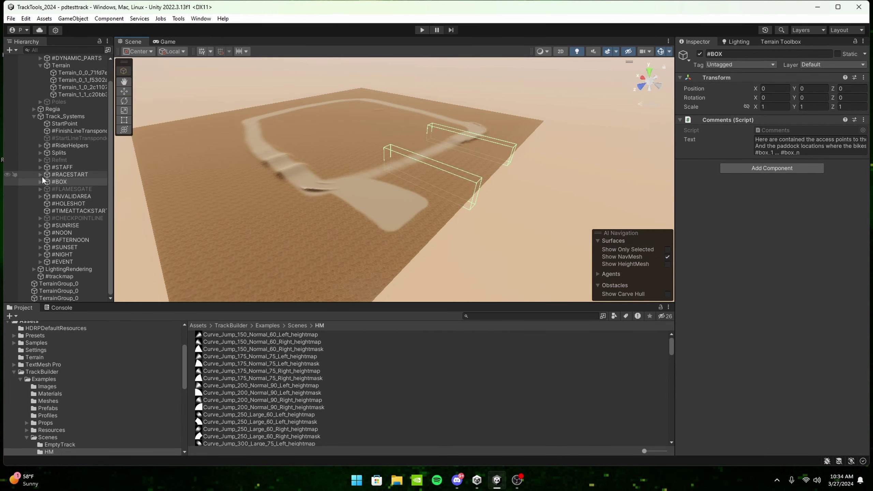
click(40, 181)
click(41, 182)
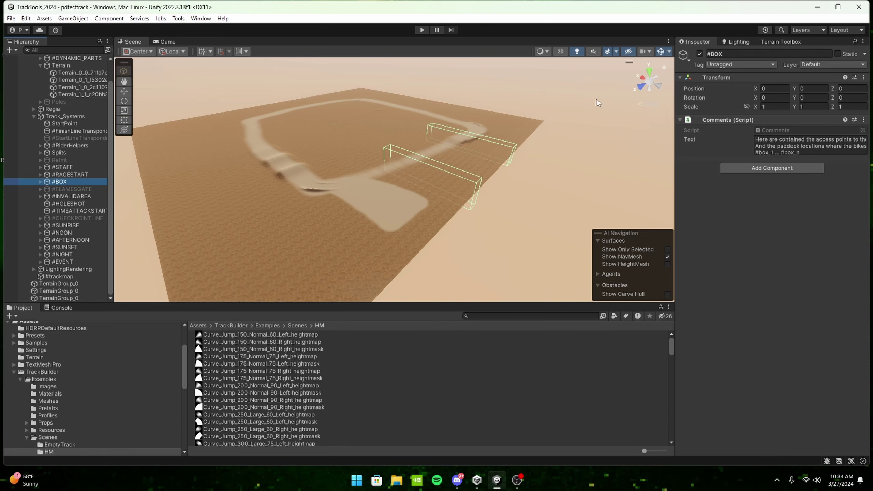
right_drag(554, 144, 459, 152)
key(w)
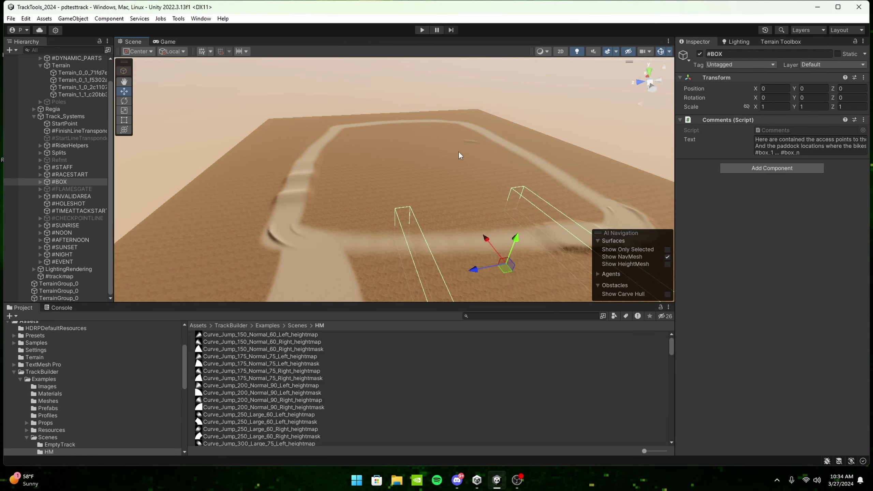
right_drag(452, 215, 448, 218)
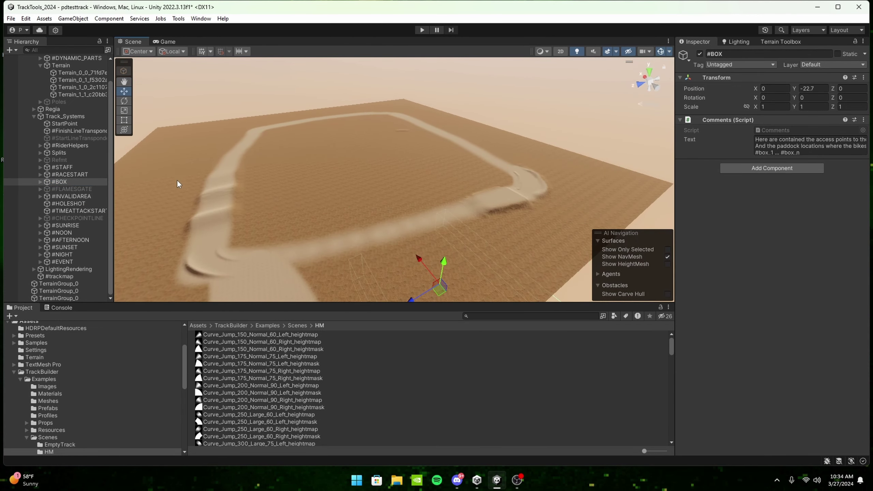
Move #INVALIDAREA to about X -146.5, Z 38.9 and scale it to about 2.27 in X and 0.6 in Z, inside the circuit
click(56, 197)
right_drag(440, 178, 411, 226)
mouse_move(392, 151)
right_down()
mouse_move(433, 181)
mouse_move(558, 208)
mouse_move(406, 185)
mouse_move(395, 163)
right_up()
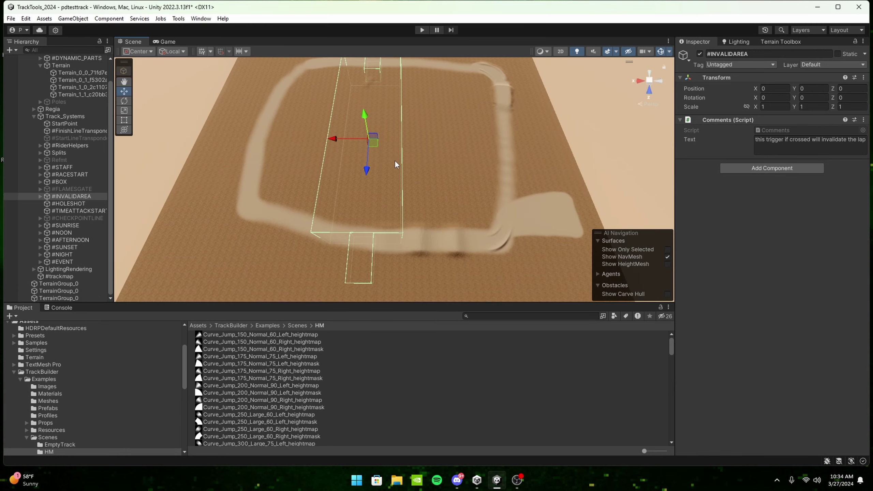
right_drag(451, 192, 371, 157)
drag(357, 169, 398, 173)
key(w)
right_drag(397, 173, 378, 148)
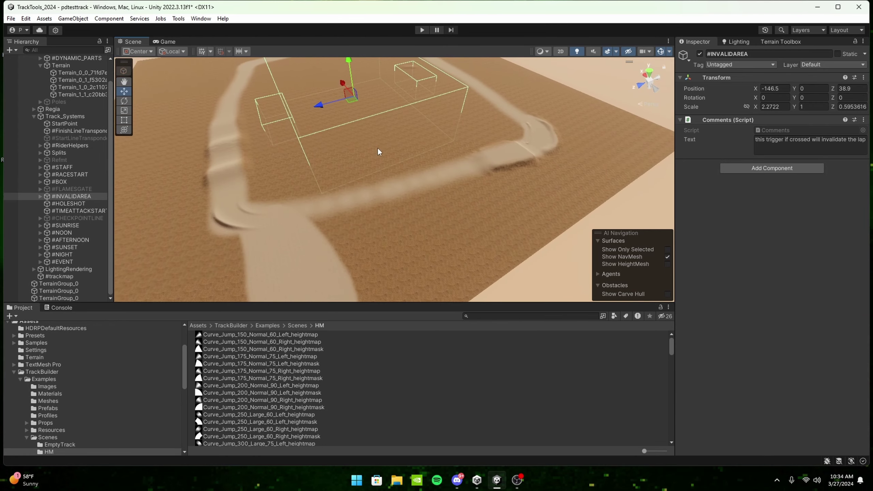
Place #HOLESHOT across the track just past the bermed corner, at about X 71, Z 154.4, rotated about 80.9° around Y
double_click(76, 203)
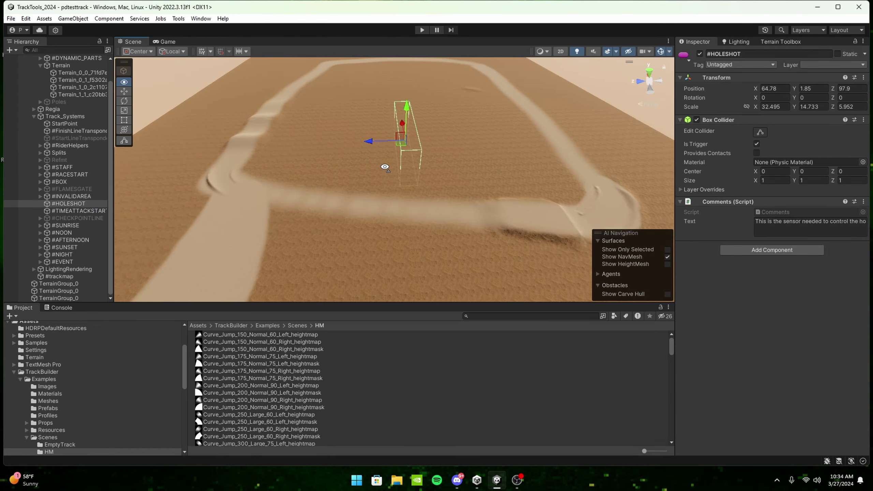
drag(418, 141, 240, 168)
right_drag(285, 165, 316, 173)
key(e)
drag(370, 195, 246, 217)
drag(340, 189, 357, 193)
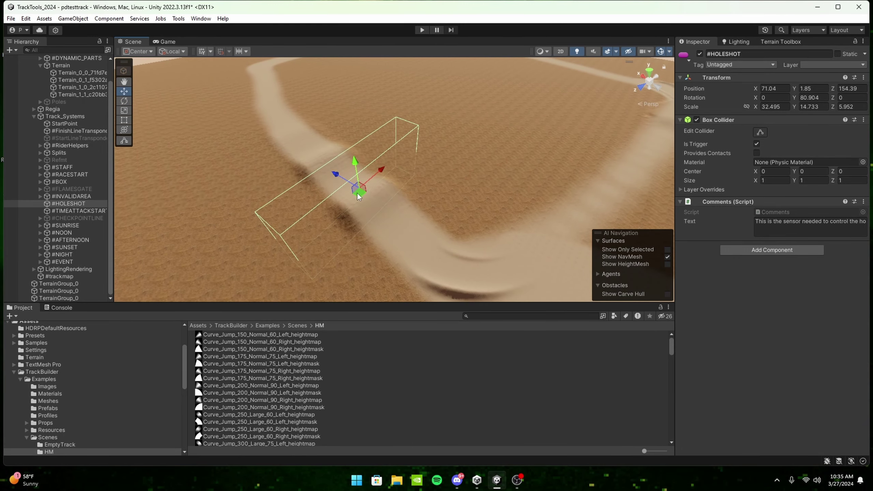
right_drag(503, 195, 303, 162)
right_drag(275, 172, 361, 169)
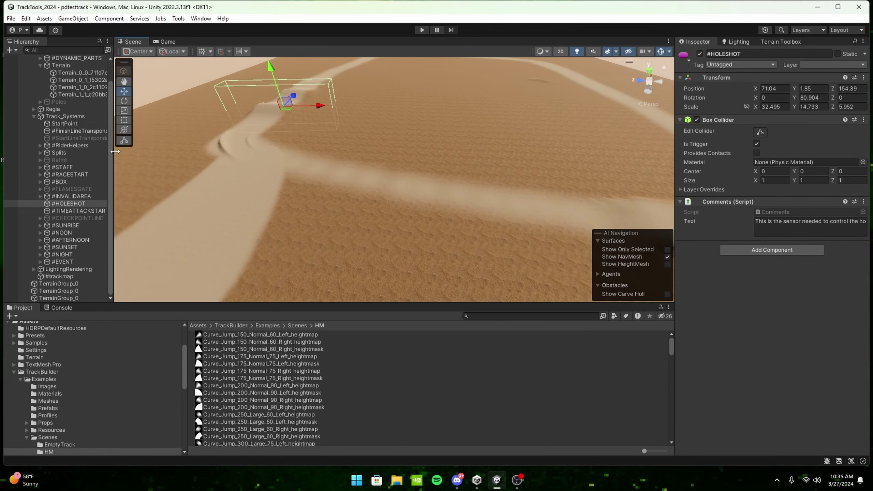
Move #TIMEATTACKSTART across the terrain toward StartPoint, and nudge StartPoint to about X 47.15, Z 31.61
double_click(76, 210)
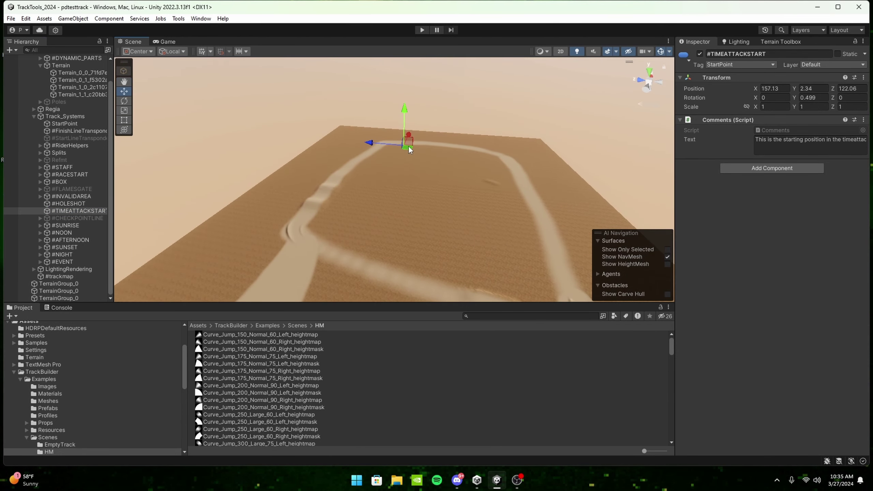
drag(408, 146, 374, 298)
right_drag(356, 240, 285, 214)
key(w)
click(261, 209)
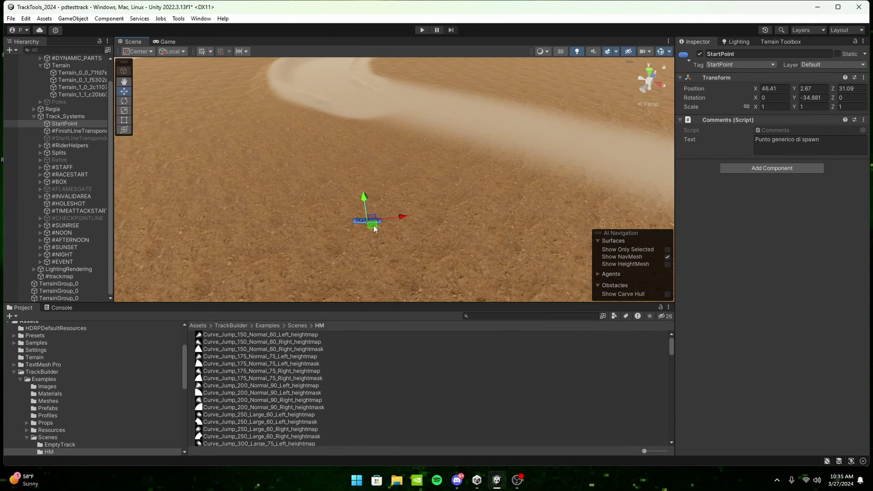
right_drag(397, 223, 395, 154)
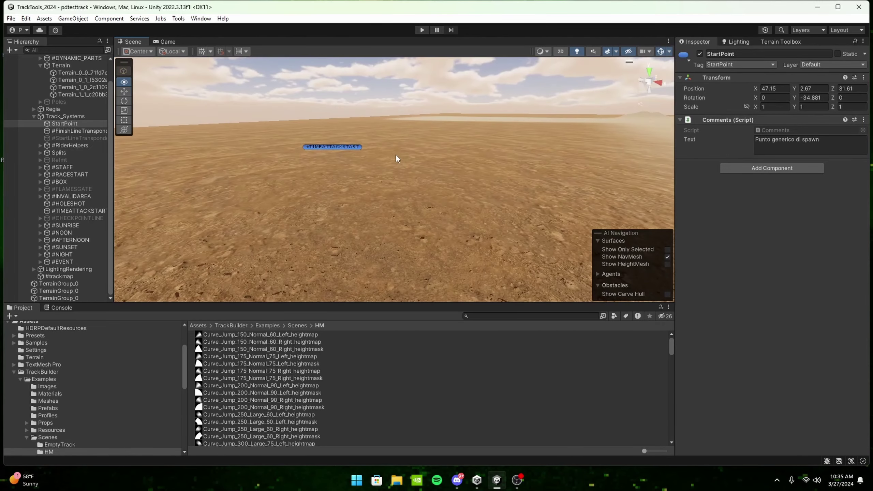
Place #TIMEATTACKSTART on the straight leading into the corner before the finish line, at about X 48.3, Z 44.9
click(332, 151)
right_drag(333, 154, 538, 208)
key(s)
drag(238, 177, 462, 159)
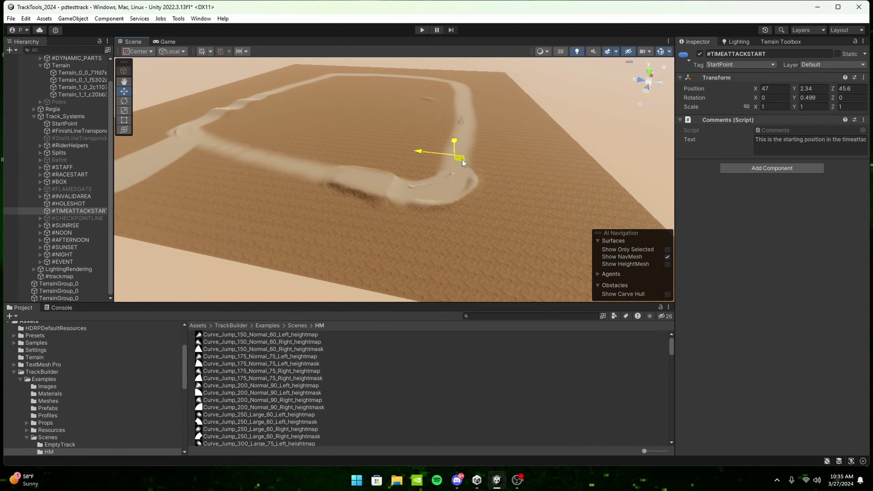
Rotate #TIMEATTACKSTART to about -82.6° around Y so it faces along the track toward the corner
right_drag(462, 160, 284, 120)
key(e)
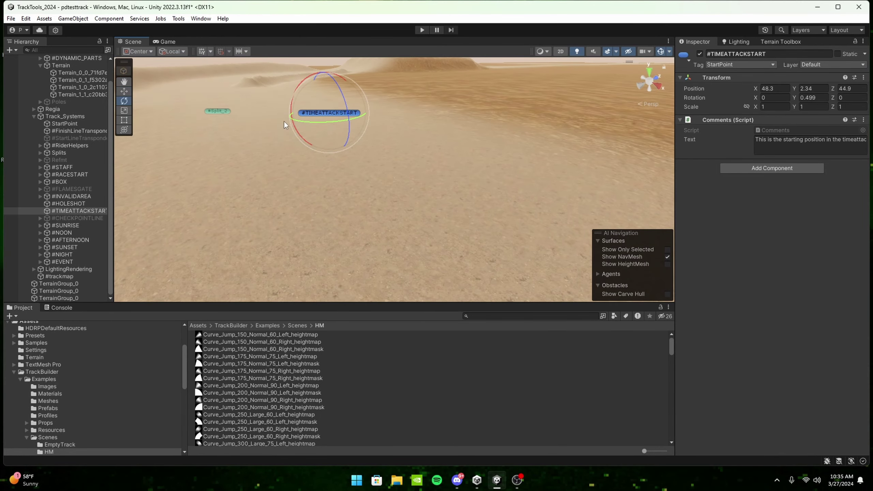
drag(319, 128, 446, 114)
right_drag(405, 114, 397, 174)
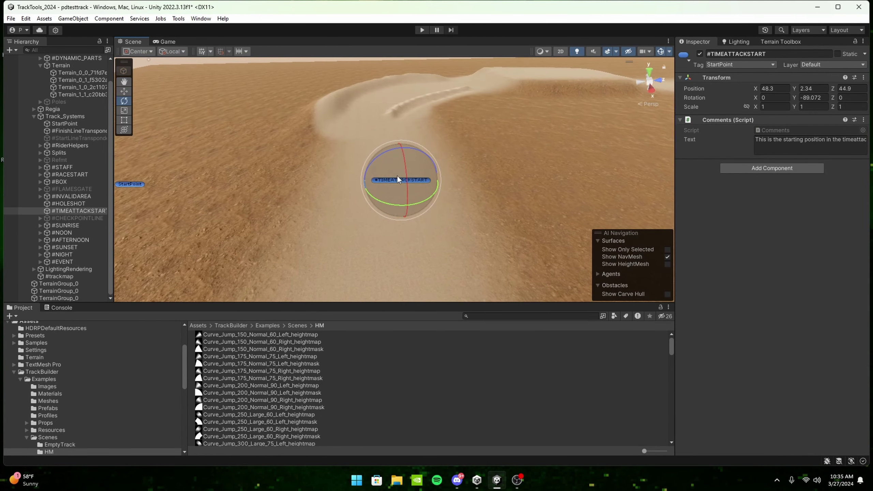
drag(424, 203, 415, 203)
key(w)
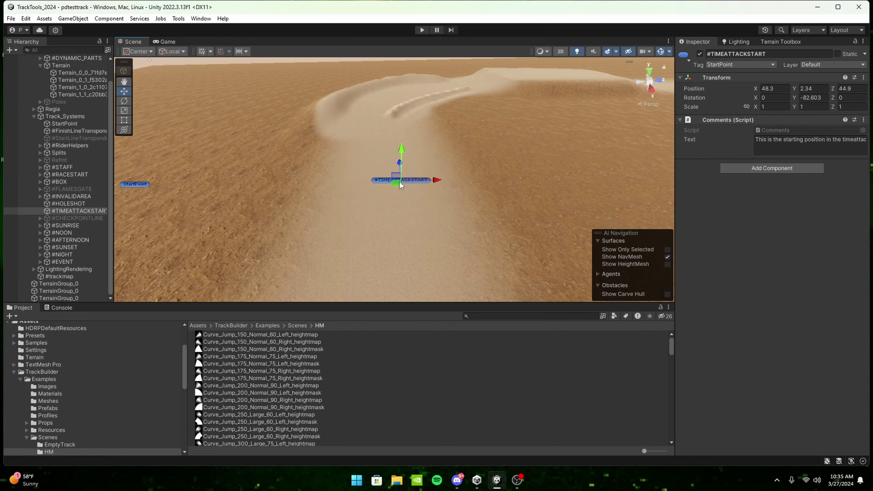
Move #TIMEATTACKSTART farther back along the straight from the corner, to about X 61.3, Z 42.2
right_drag(398, 181, 531, 145)
key(s)
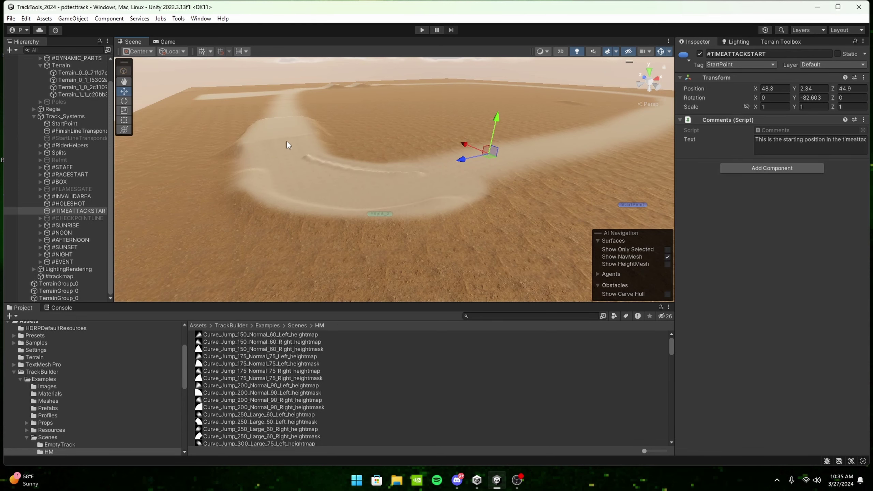
key(a)
right_drag(287, 141, 395, 155)
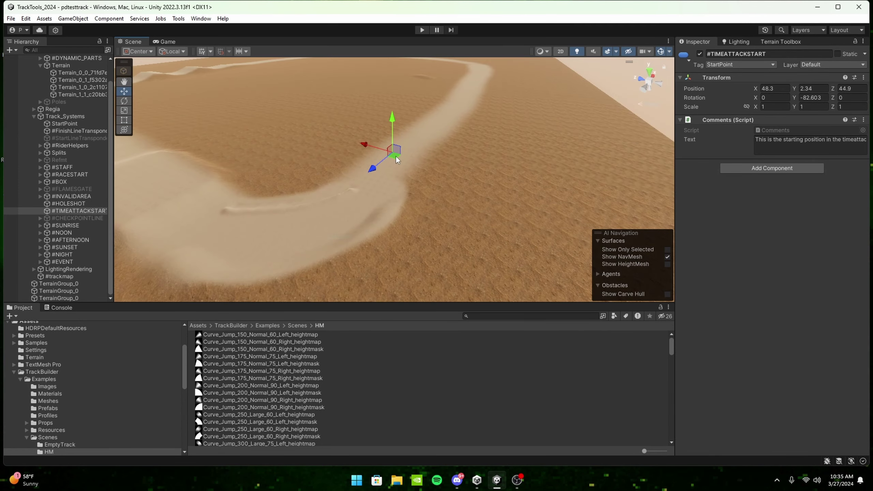
drag(395, 155, 434, 132)
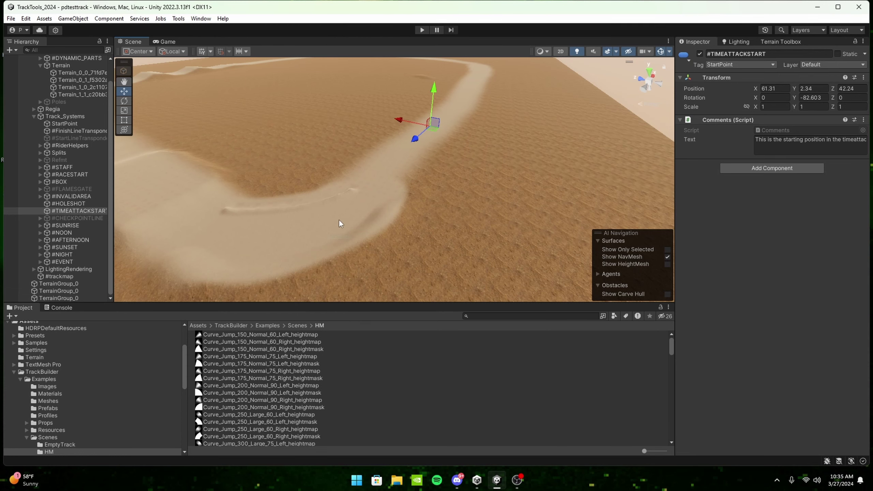
right_drag(312, 165, 192, 117)
Activate the disabled #CHECKPOINTLINE object and expand its list of checkpoint instances
click(63, 217)
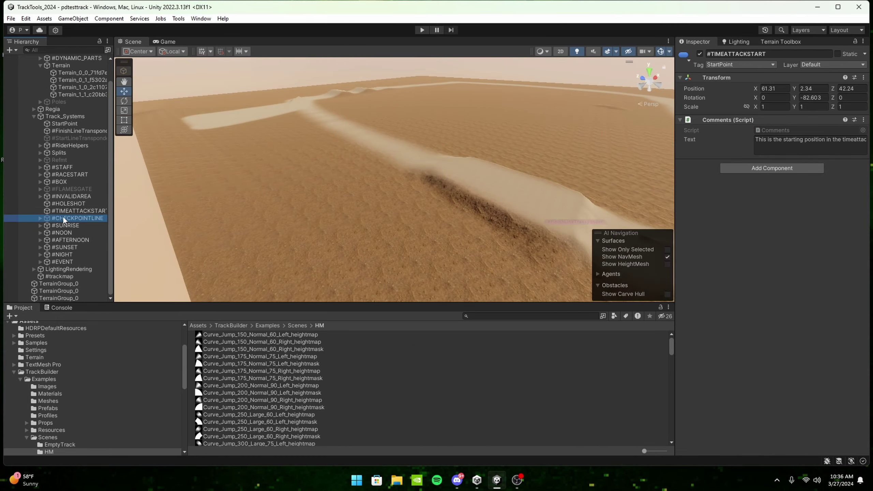
click(699, 54)
right_drag(453, 133, 421, 211)
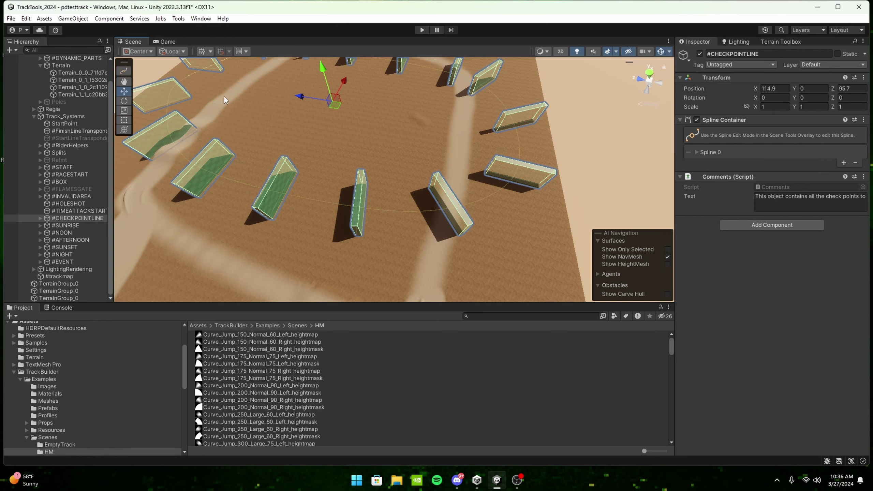
right_drag(223, 100, 366, 119)
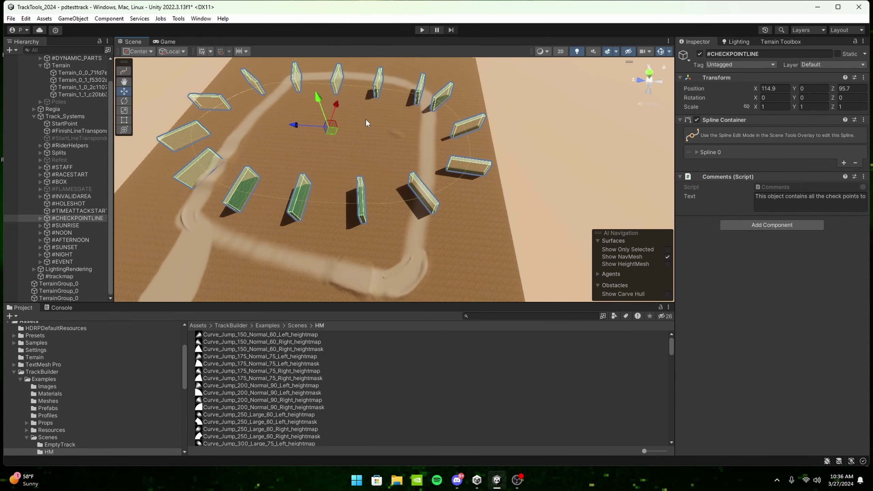
click(40, 218)
Move checkpoint Instance-0 across the track just past the finish line, at about X -85.9, Z -28.6
click(72, 226)
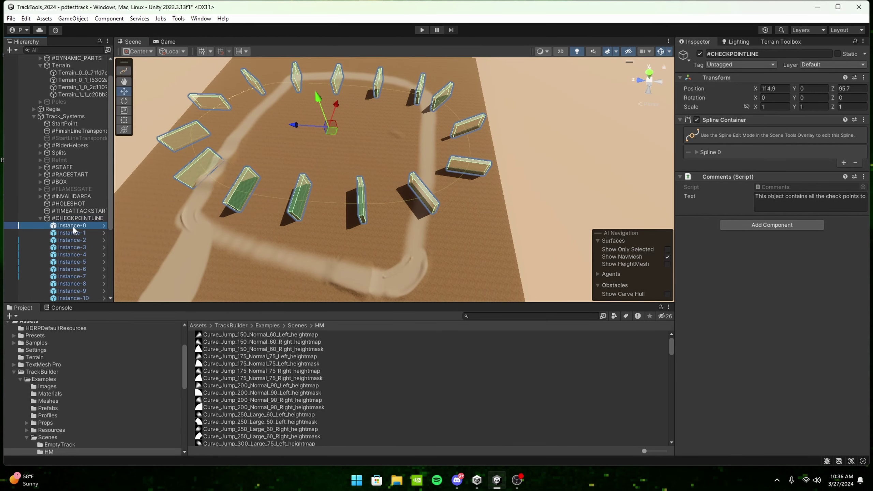
scroll(405, 94, down, 5)
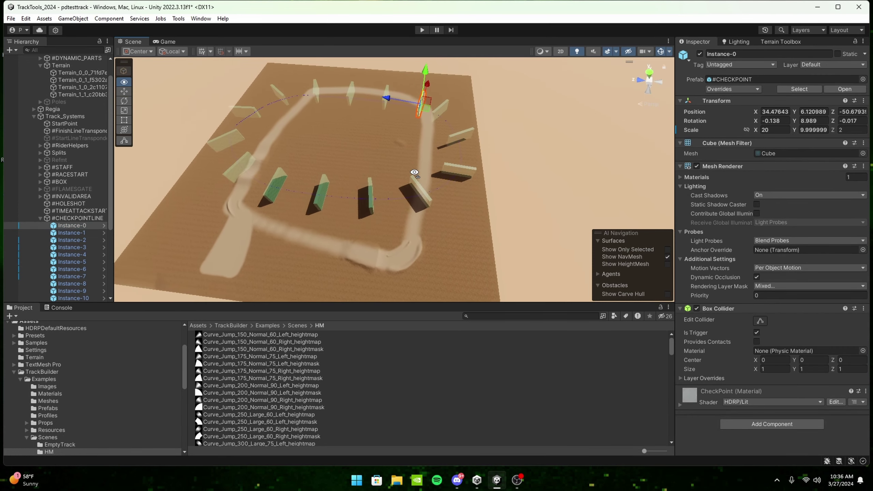
drag(425, 99, 377, 227)
key(f)
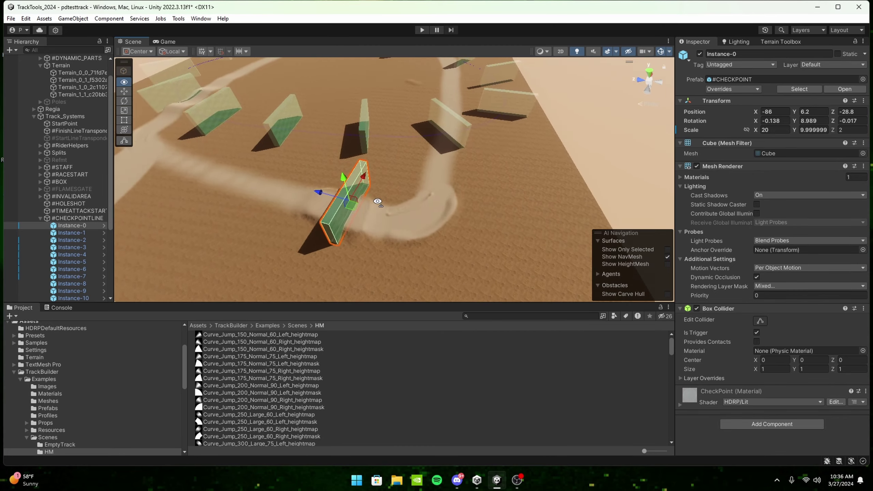
click(422, 230)
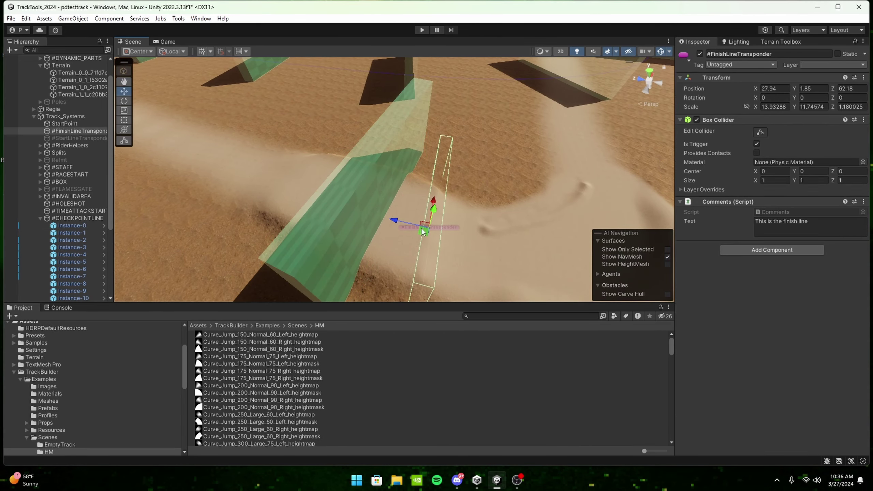
click(378, 195)
alt+drag(378, 195, 436, 198)
scroll(436, 198, down, 10)
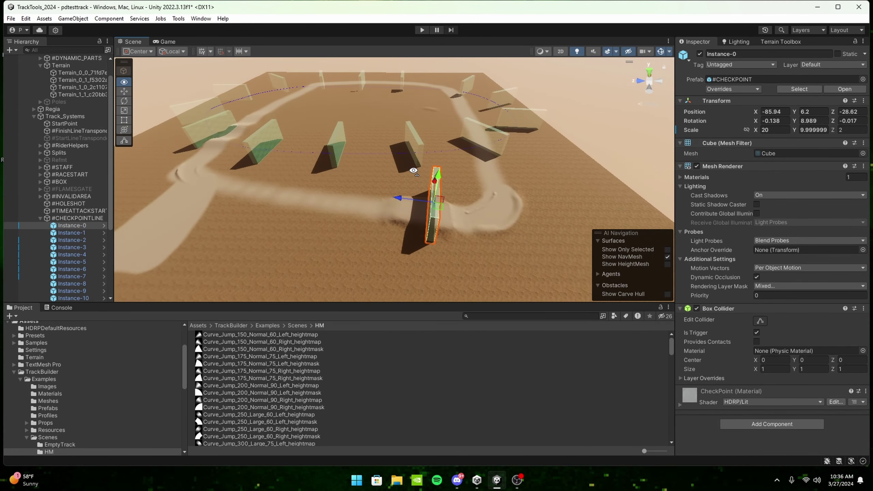
Place checkpoint Instance-1 after Instance-0 on the same straight, and Instance-2 beyond it at about X -78, Z 19.5
click(66, 233)
key(e)
mouse_move(412, 179)
right_down()
mouse_move(395, 125)
mouse_move(418, 142)
mouse_move(414, 165)
right_up()
alt+drag(415, 166, 414, 170)
drag(404, 131, 399, 293)
click(72, 240)
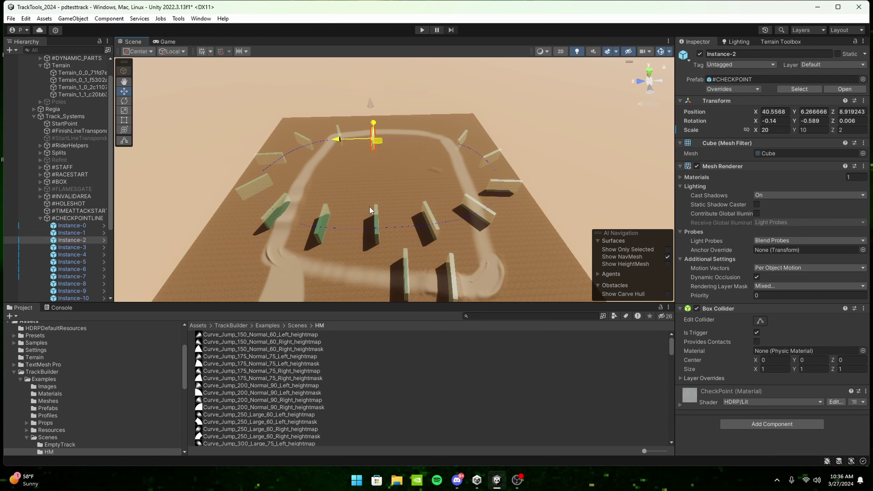
drag(372, 133, 357, 276)
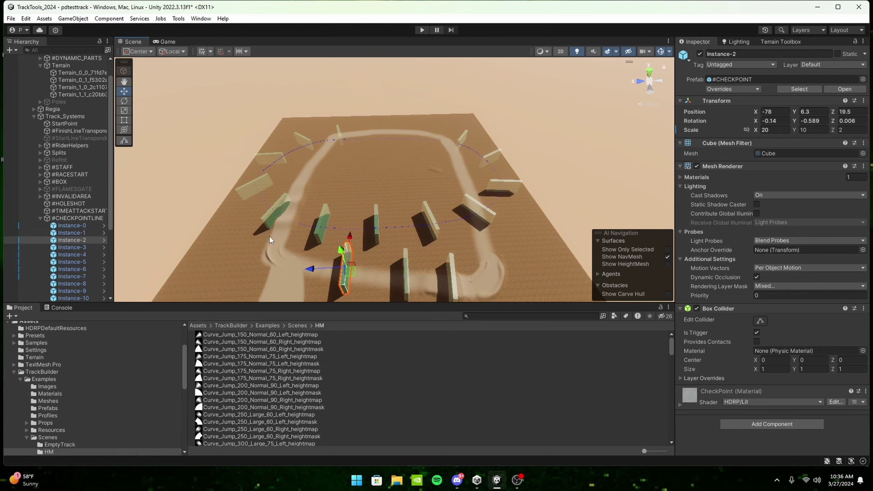
Move checkpoint Instance-14 from the ring onto the straight near the bermed corner, and save the scene
scroll(79, 274, down, 5)
click(82, 218)
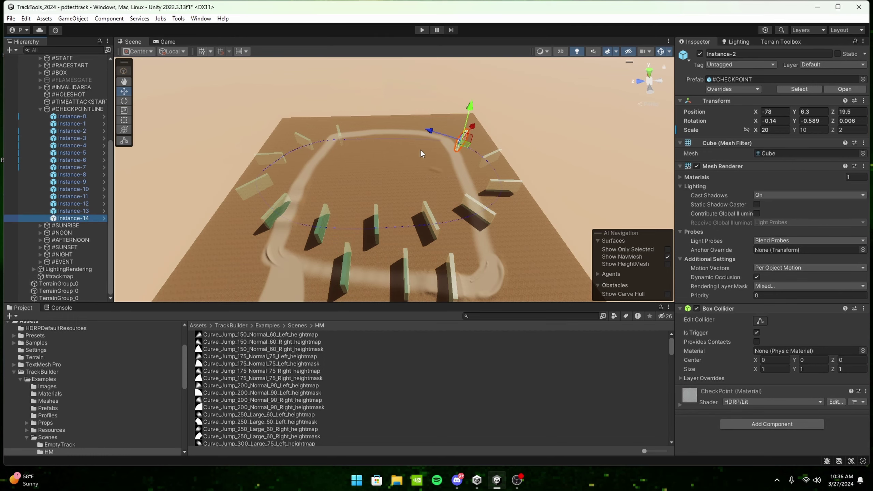
drag(466, 144, 390, 242)
scroll(441, 115, up, 5)
scroll(435, 113, down, 3)
right_drag(390, 243, 350, 206)
click(372, 222)
click(351, 206)
click(399, 226)
key(ctrl+s)
Duplicate checkpoint Instance-14 and rename the copy Instance-15
right_drag(398, 226, 396, 226)
scroll(78, 279, down, 2)
click(84, 217)
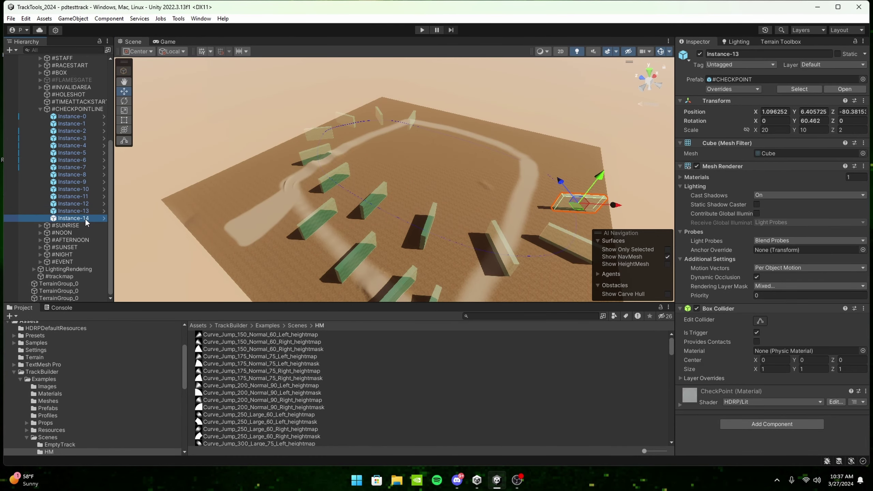
key(ctrl+d)
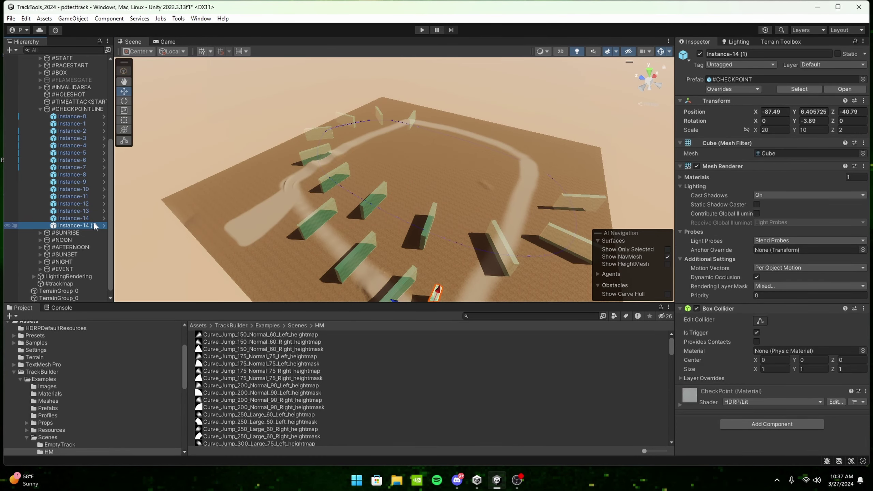
click(89, 224)
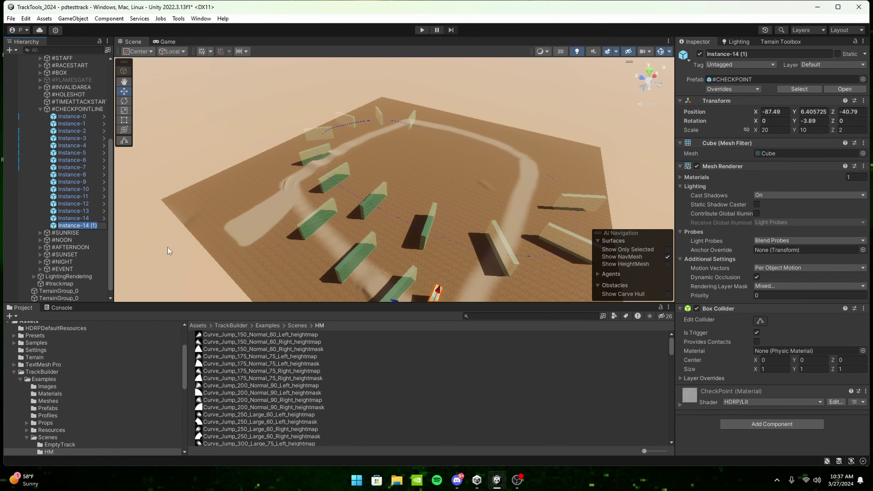
key(Right)
key(BackSpace)
key(BackSpace)
key(BackSpace)
key(BackSpace)
key(BackSpace)
text(5)
key(Return)
Review the #CHECKPOINTLINE, time-of-day, #EVENT and #trackmap objects in the scene hierarchy
right_drag(252, 214, 275, 244)
click(82, 232)
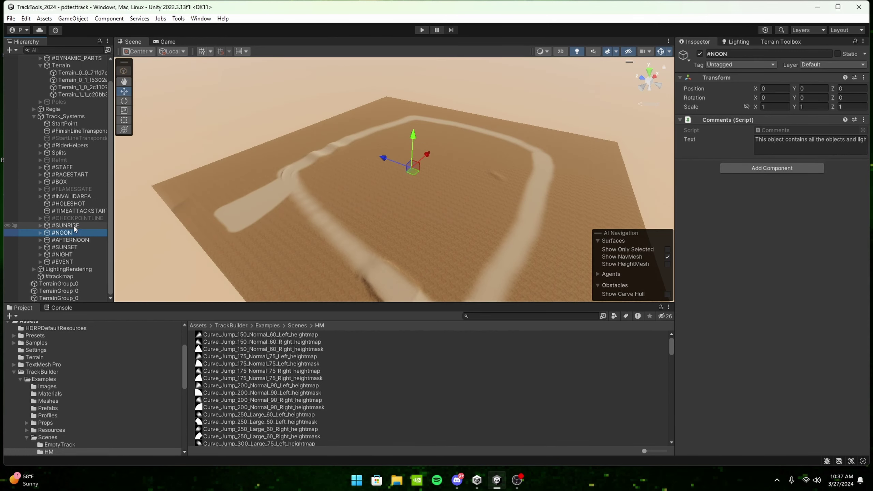
click(71, 219)
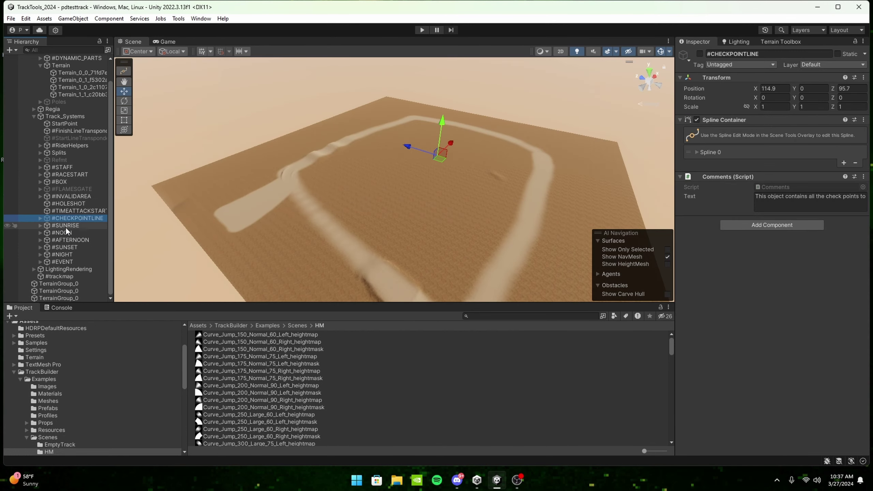
click(66, 227)
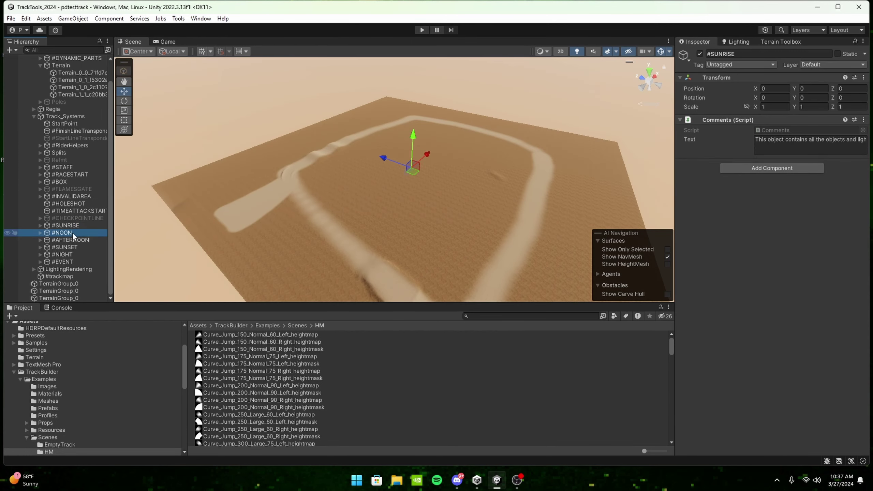
click(67, 247)
click(64, 262)
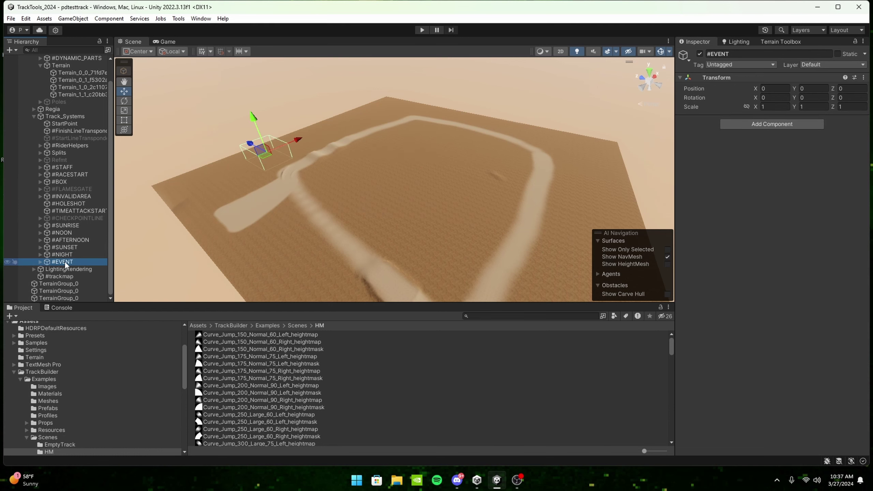
alt+drag(171, 263, 174, 273)
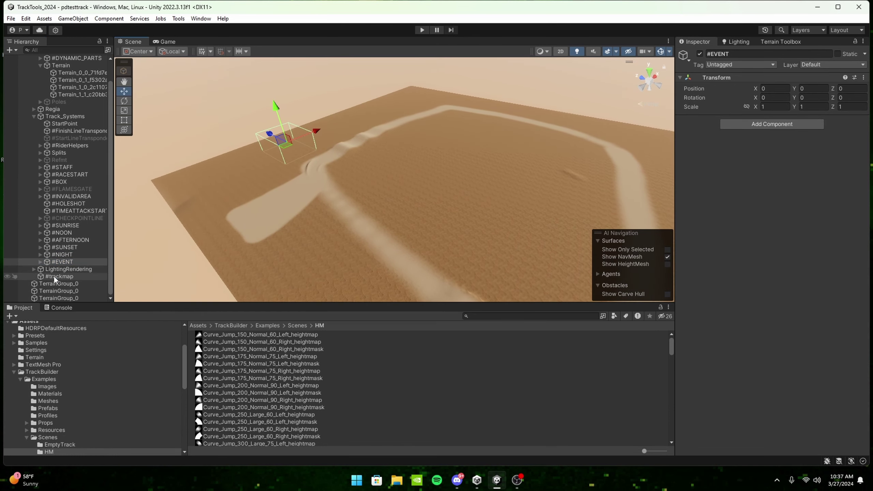
click(79, 277)
alt+drag(261, 272, 299, 237)
Expand the LightingRendering group and inspect its Reflection and probes objects
click(36, 270)
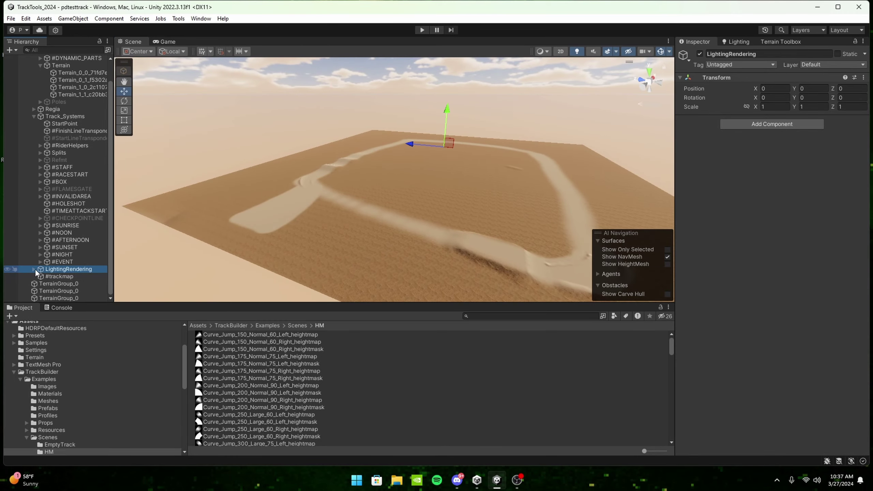
click(35, 270)
click(55, 277)
alt+drag(159, 276, 64, 261)
click(61, 284)
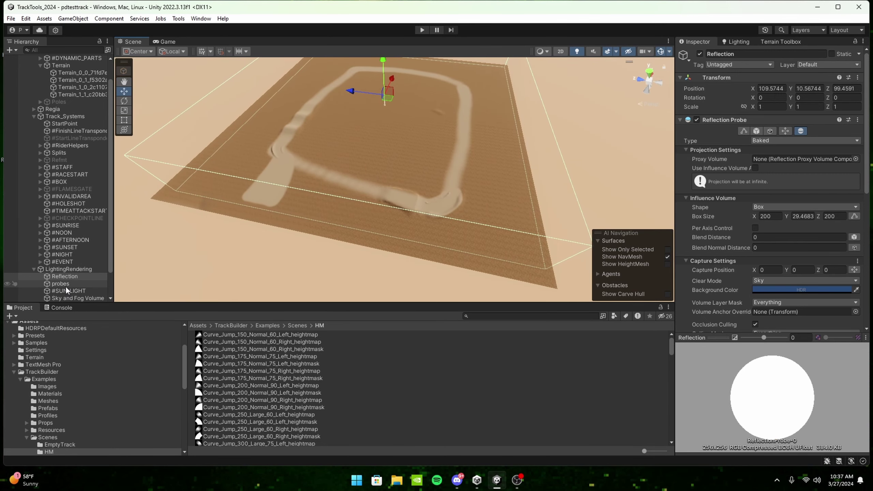
alt+drag(342, 258, 87, 267)
Adjust the emission of #SUN_LIGHT, using the Filter and Temperature appearance and an intensity of about 38250 lux
click(69, 290)
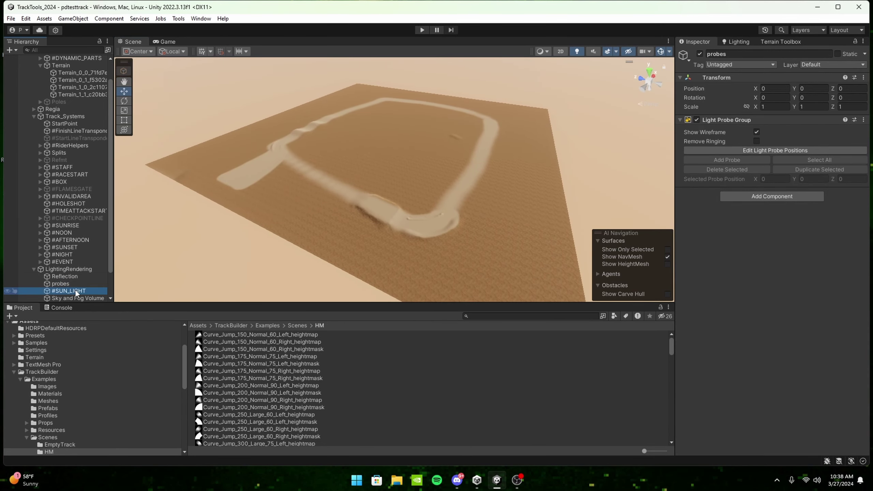
drag(791, 287, 856, 302)
click(808, 277)
click(742, 272)
right_drag(476, 232, 495, 223)
key(w)
drag(849, 305, 817, 304)
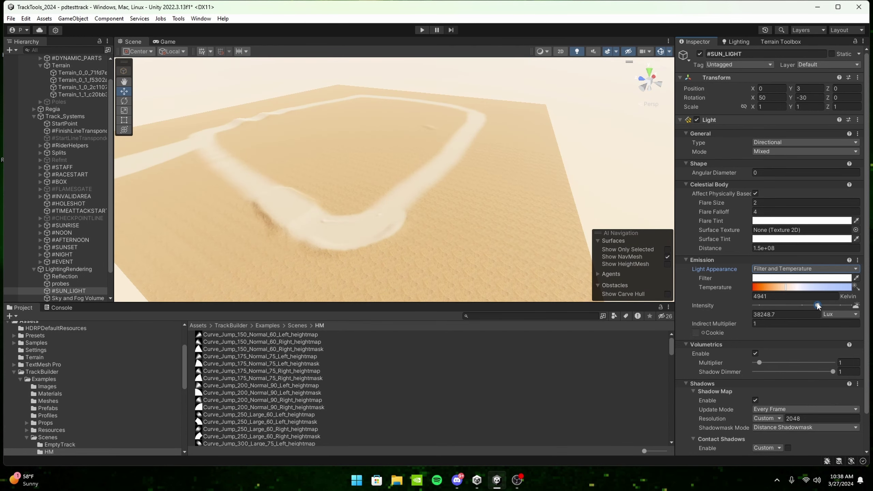
Check the lighting along the track, save the scene, and lower the #SUN_LIGHT intensity
right_drag(488, 223, 464, 217)
key(w)
alt+drag(464, 218, 486, 223)
key(ctrl+s)
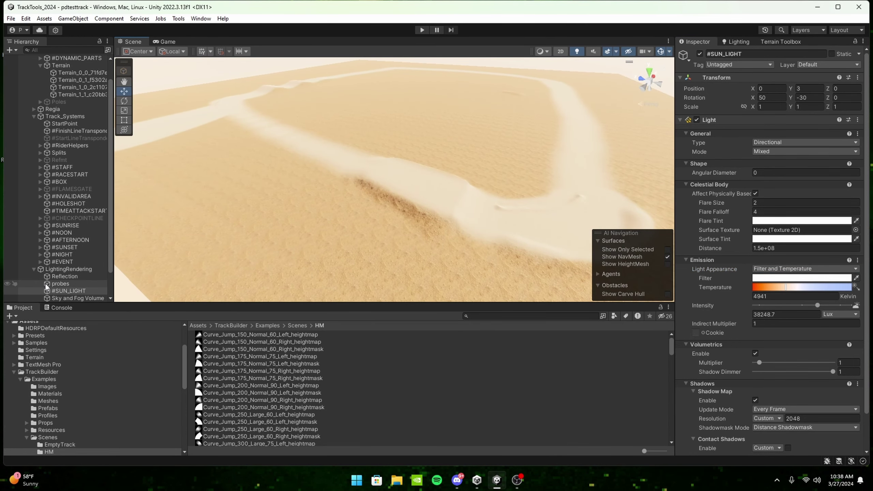
scroll(69, 281, down, 2)
mouse_move(817, 305)
mouse_down()
mouse_move(792, 303)
mouse_move(803, 304)
mouse_up()
Inspect the Sky and Fog Volume settings and the TerrainGroup_0 objects
double_click(67, 269)
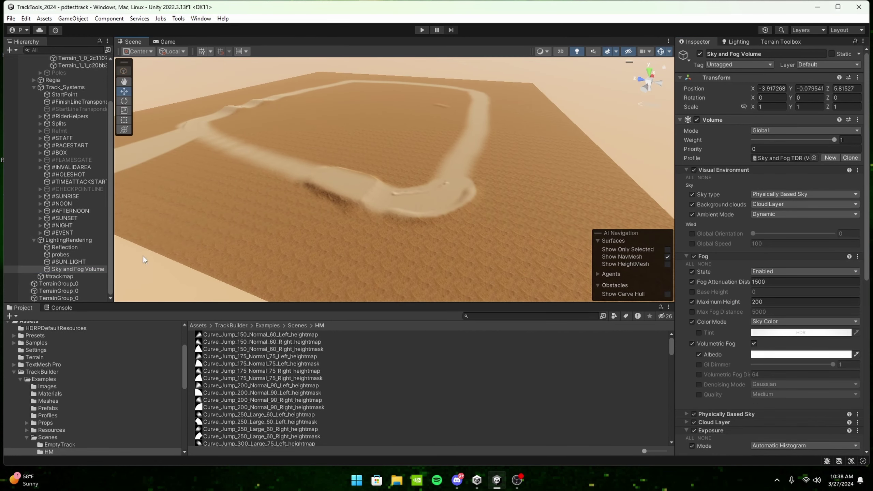
scroll(294, 253, up, 5)
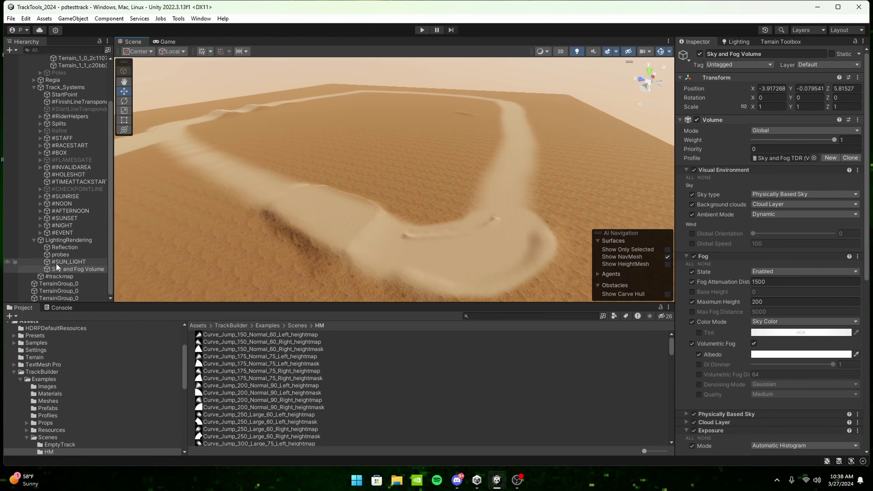
click(73, 290)
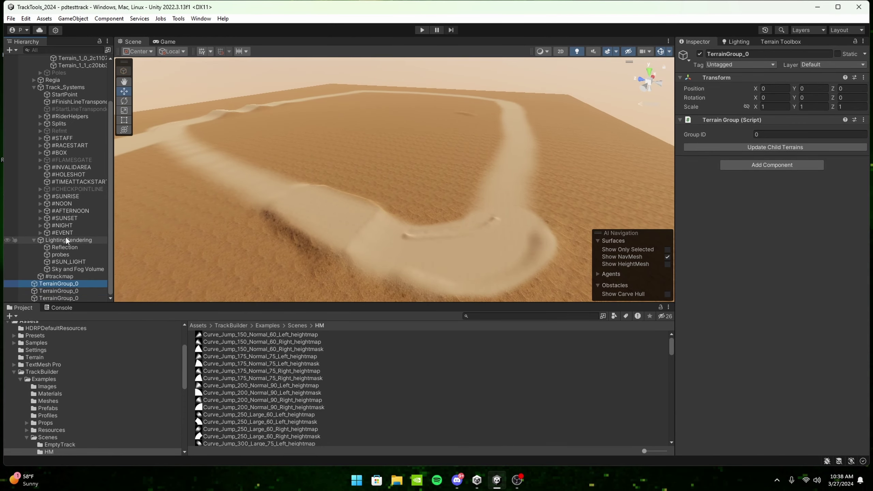
click(62, 233)
click(65, 283)
shift+click(62, 298)
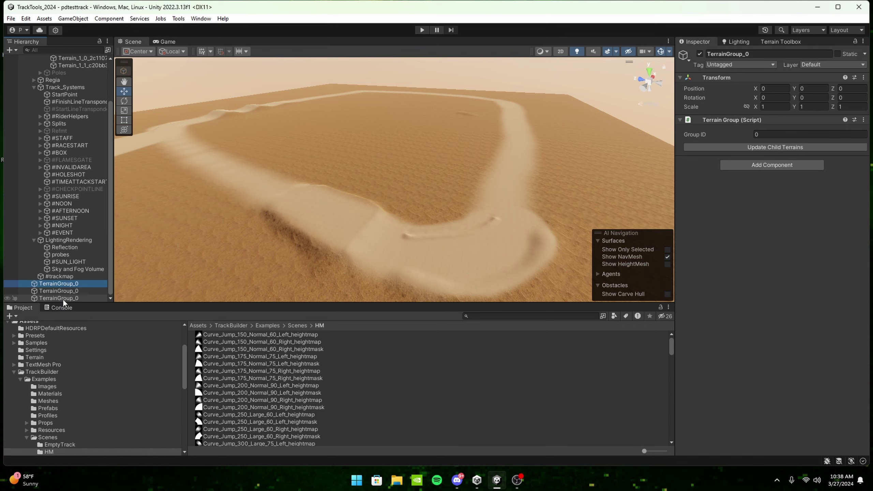
Collapse the LightingRendering group and the Track hierarchy, and show the Track object's TDR_Track Export settings
click(62, 239)
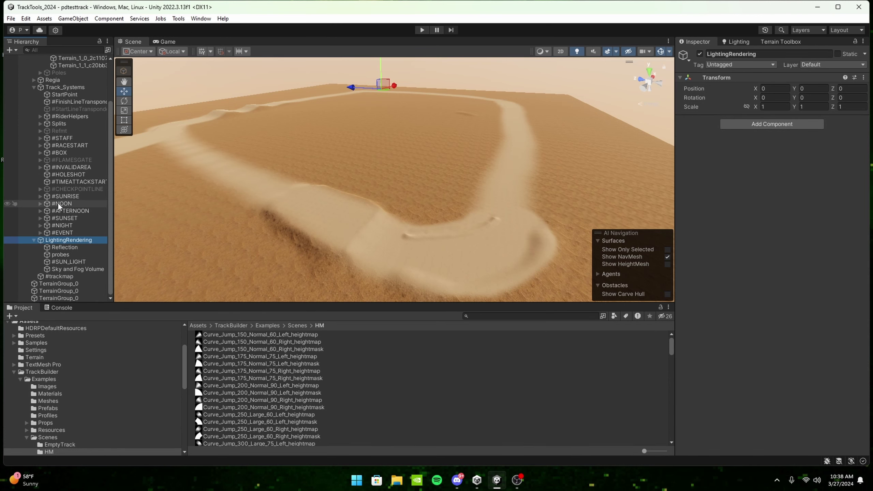
click(33, 240)
scroll(37, 225, up, 3)
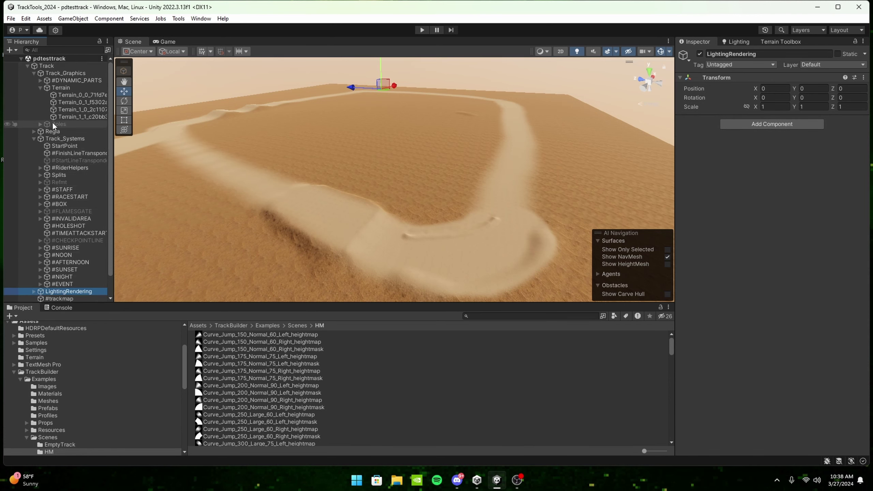
click(51, 73)
click(27, 66)
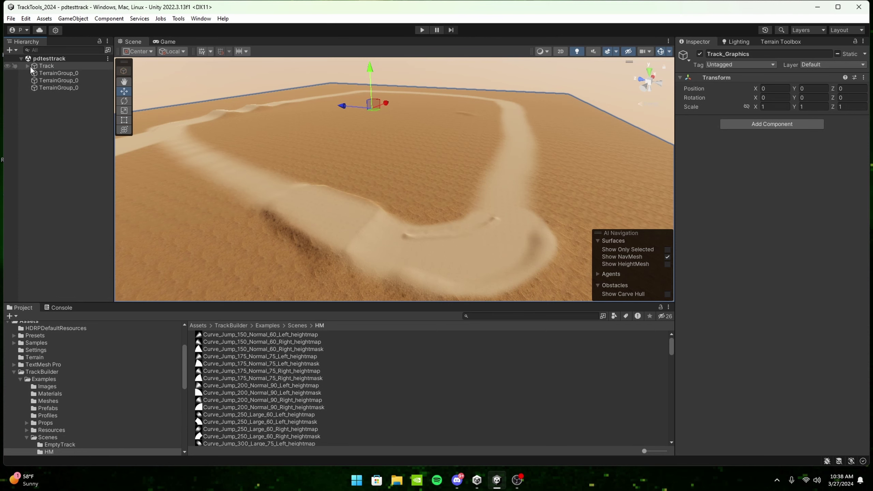
right_drag(382, 186, 395, 243)
scroll(395, 242, up, 2)
click(71, 66)
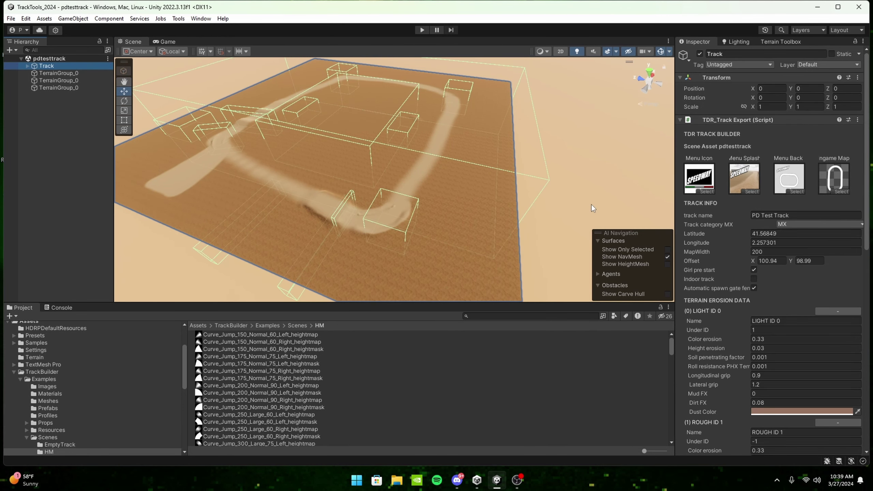
Look over the track from its start area and review the Track object's terrain erosion data down to the save section
click(551, 208)
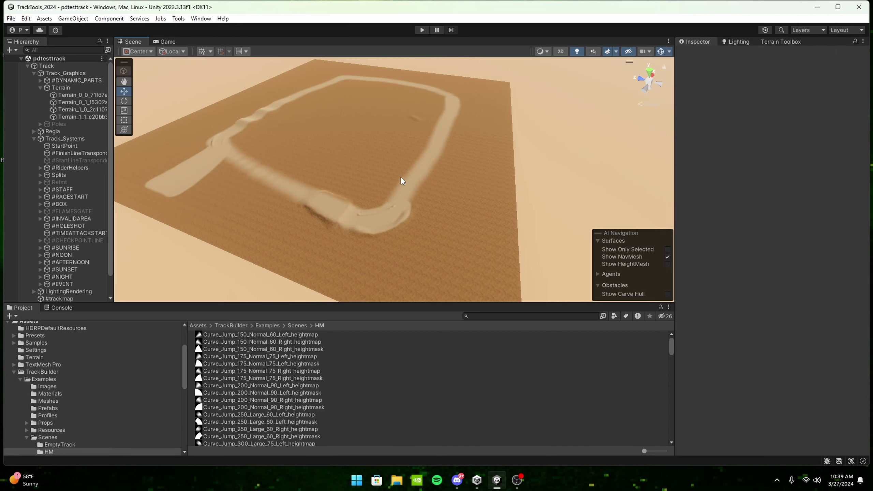
key(w)
right_drag(400, 175, 583, 265)
key(d)
click(211, 240)
key(s)
right_drag(401, 237, 433, 217)
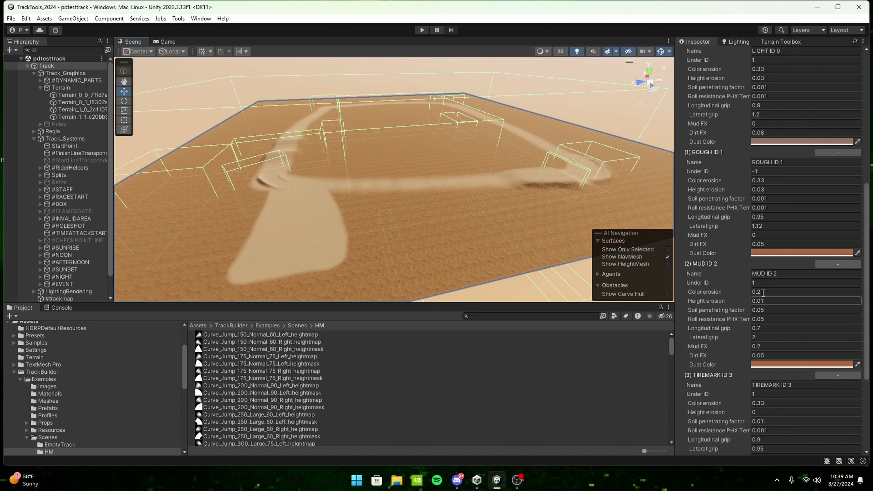
scroll(731, 304, down, 5)
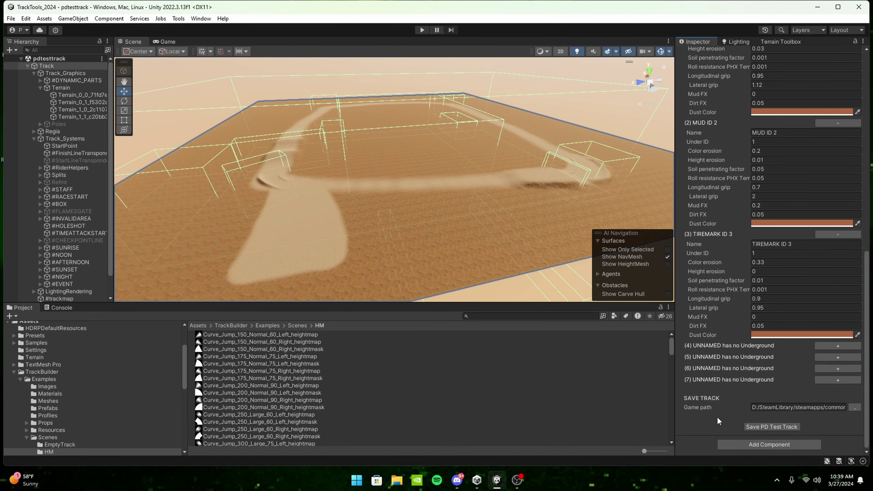